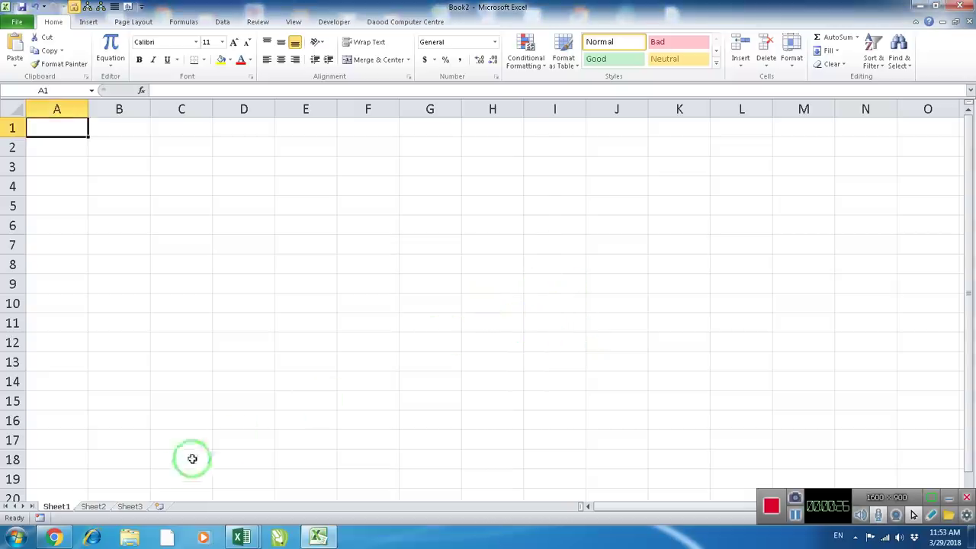
Rename the first sheet to Receipt
left_click(92, 508)
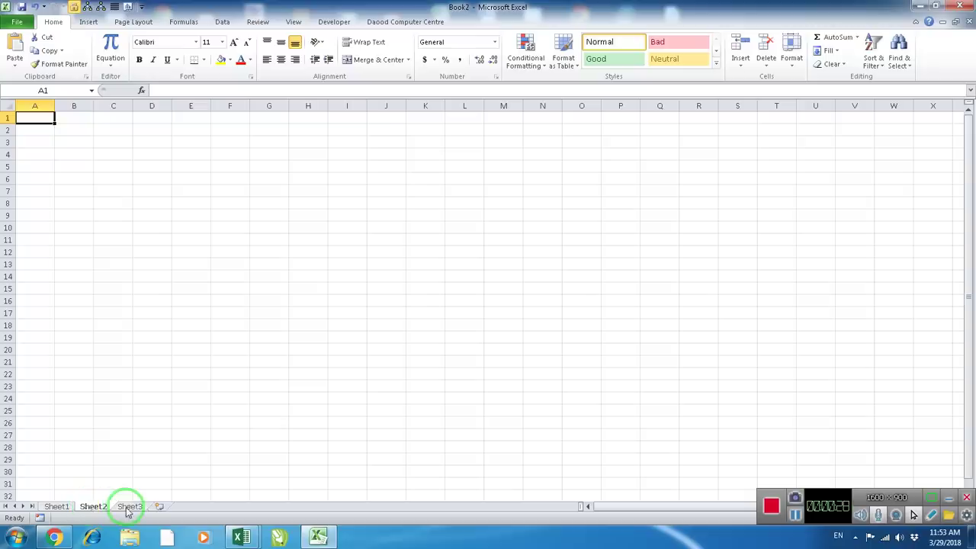
left_click(60, 507)
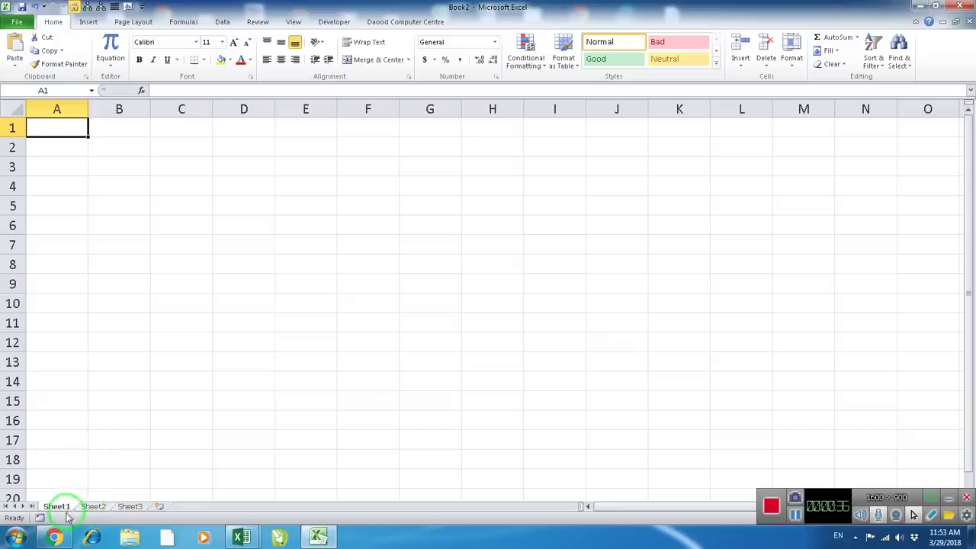
right_click(65, 507)
left_click(110, 400)
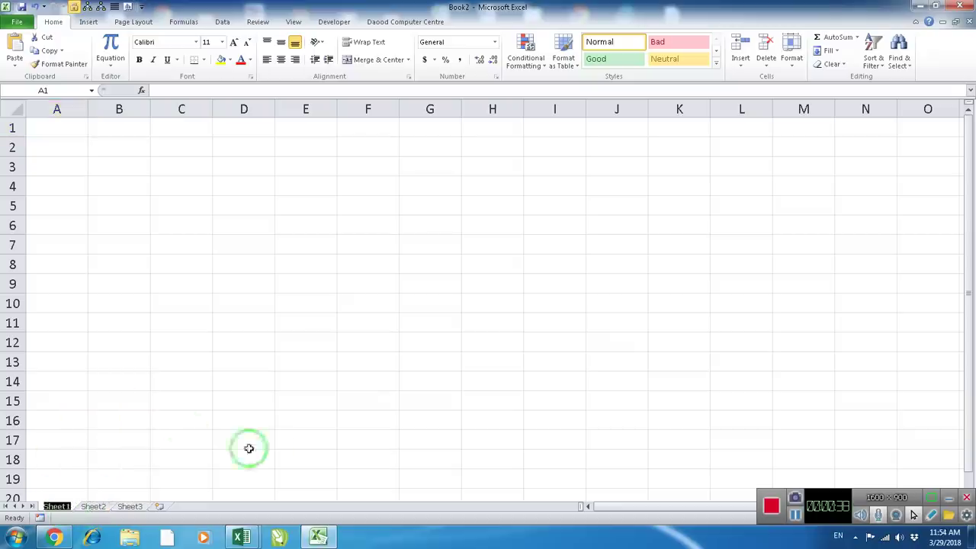
type("Receip")
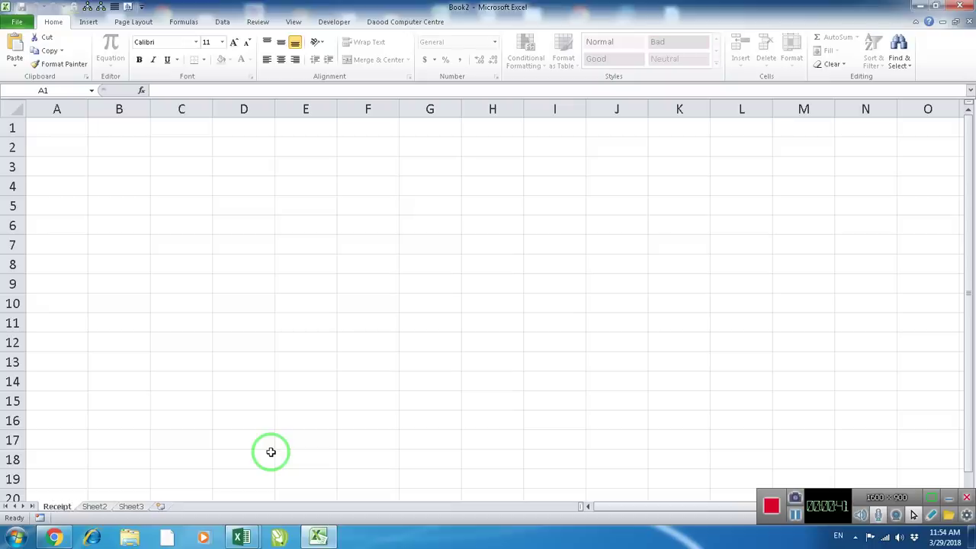
key("Return")
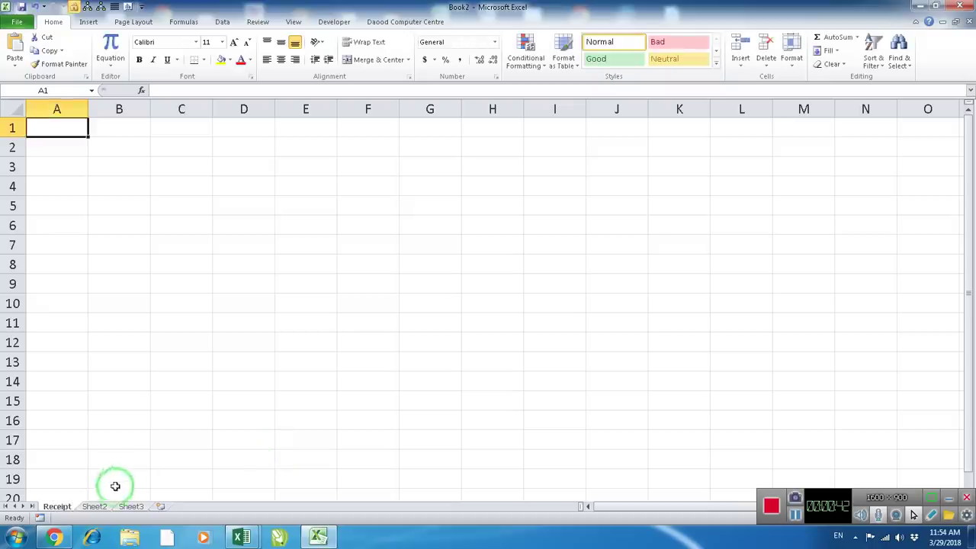
Rename the second and third sheets to Payment and Day Book
left_click(94, 506)
right_click(94, 506)
left_click(126, 397)
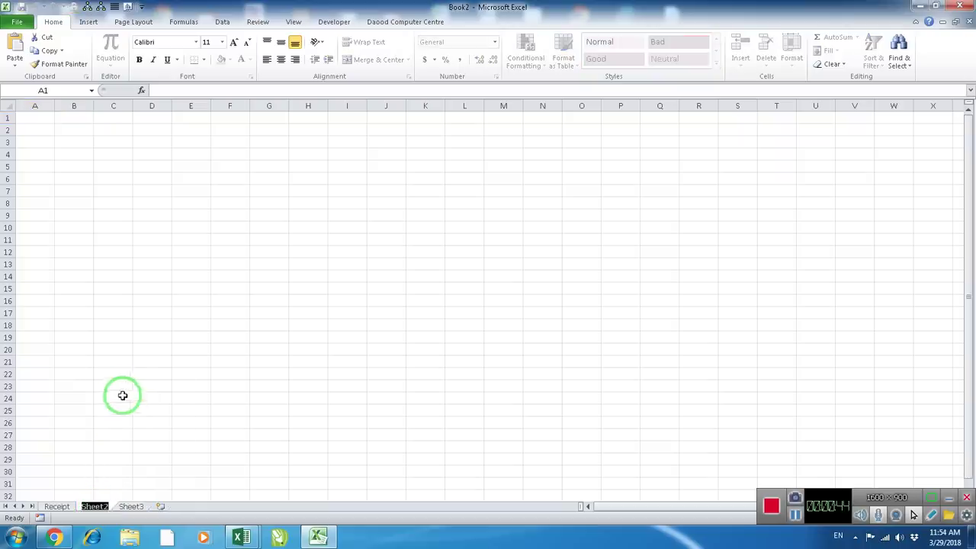
type("Payment")
key("Return")
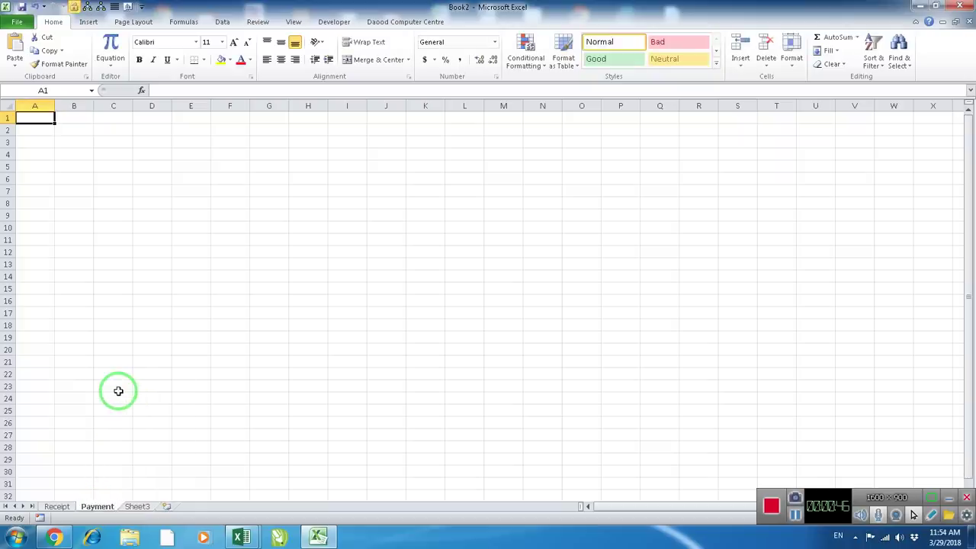
left_click(137, 508)
right_click(137, 508)
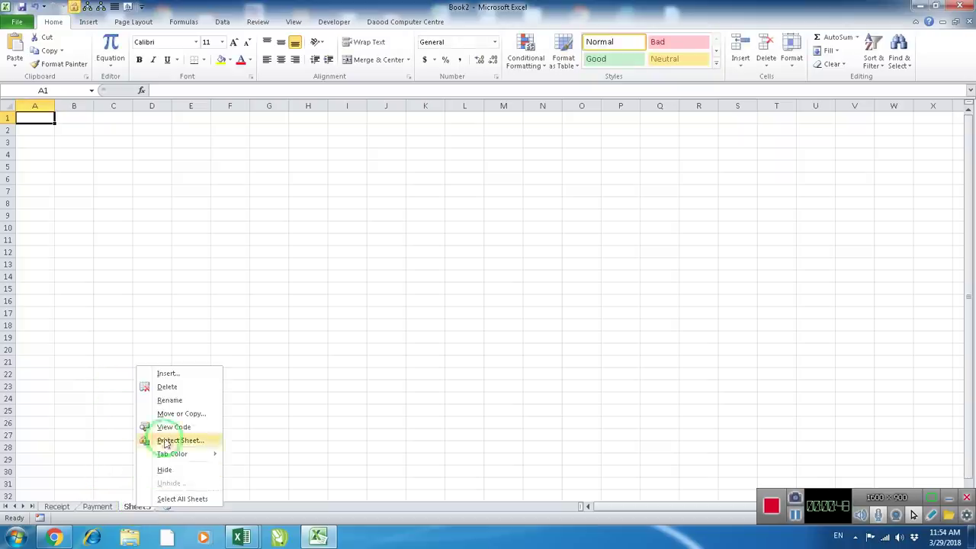
left_click(176, 405)
type("Day Book")
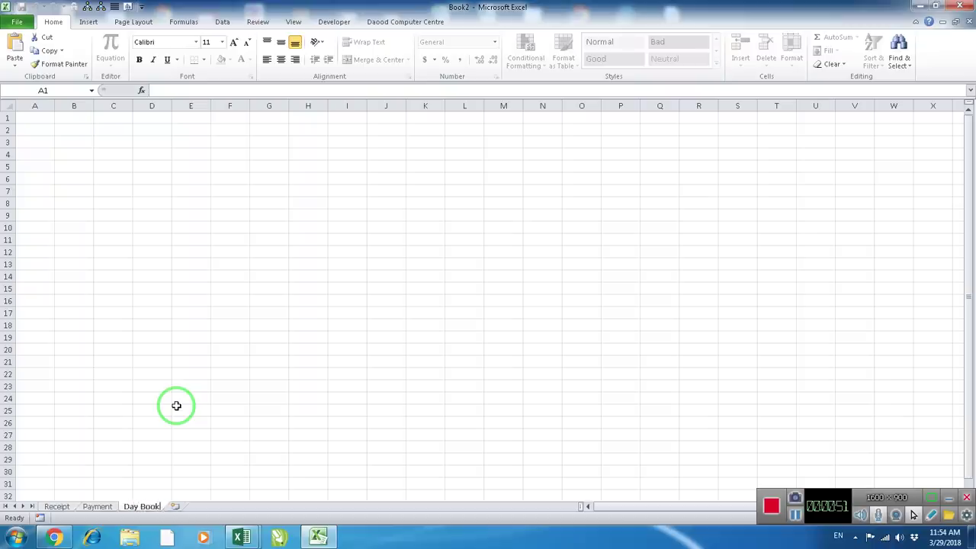
type("y Book")
key("Return")
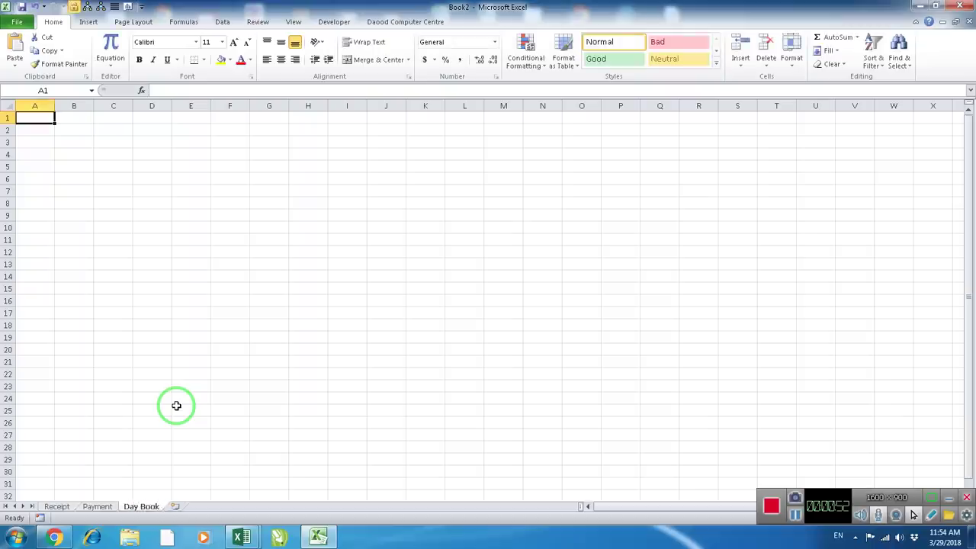
left_click(795, 516)
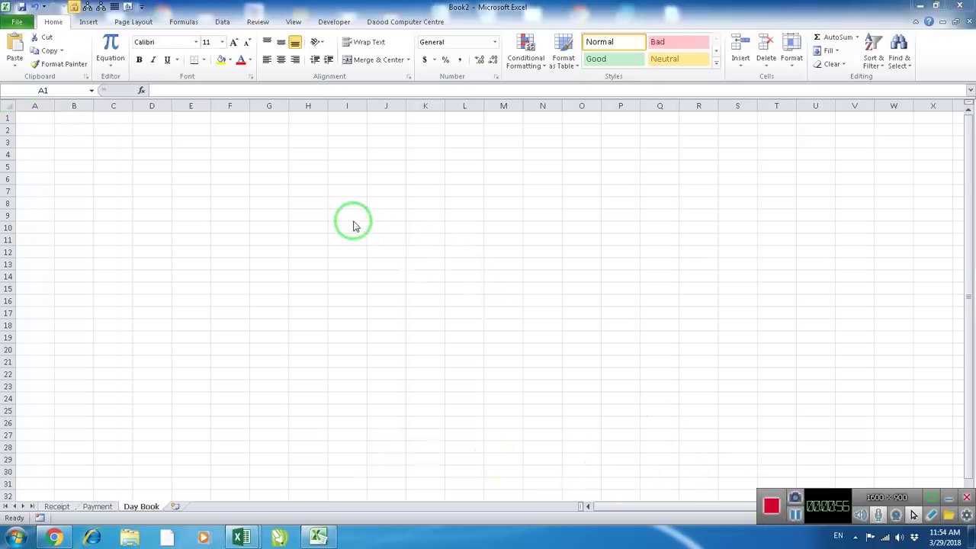
Type headers S.No., Date, Particular, Cash / Card, Amount, Narration across A4:F4
scroll(261, 251, "up", 5, "ctrl")
scroll(257, 273, "up", 5, "ctrl")
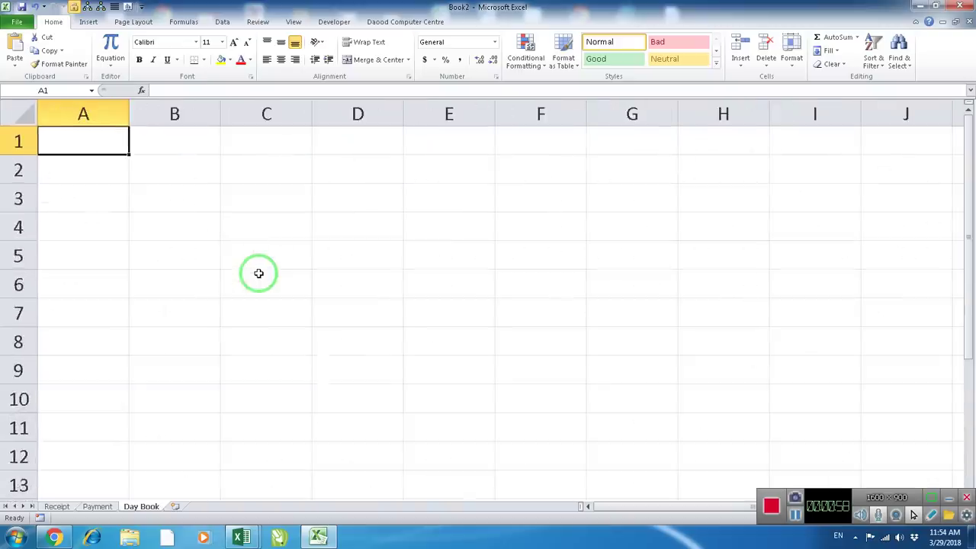
scroll(259, 273, "up", 3, "ctrl")
left_click(141, 254)
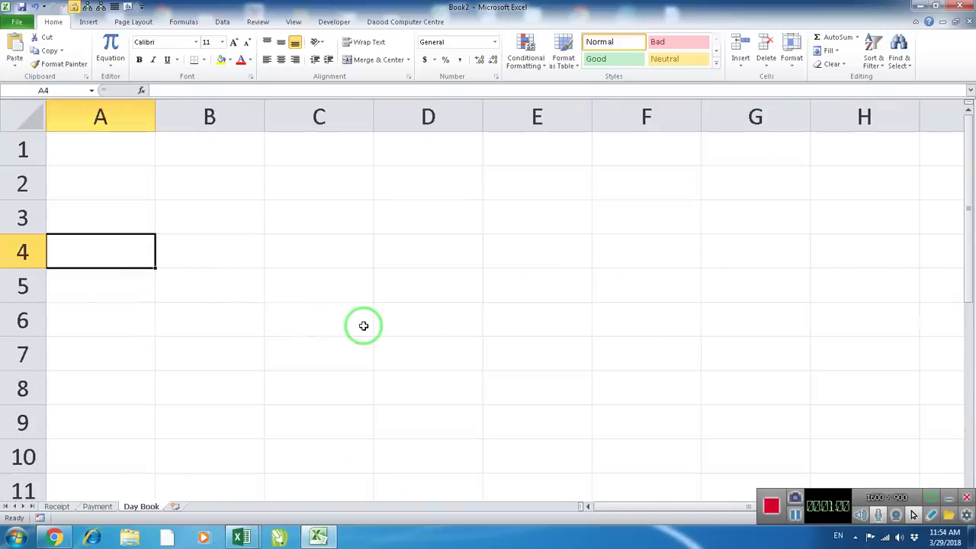
type("S.No")
key("Tab")
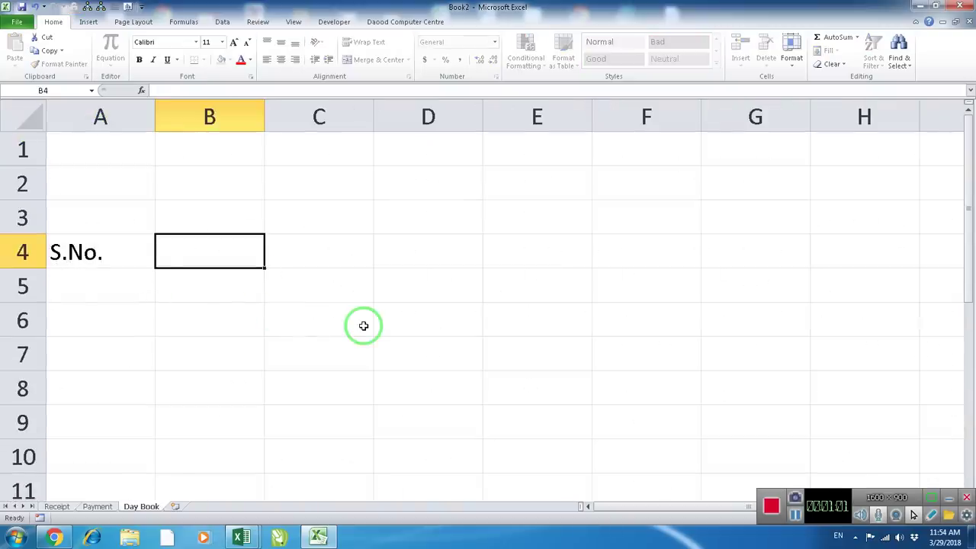
type("Date")
key("Tab")
type("Part")
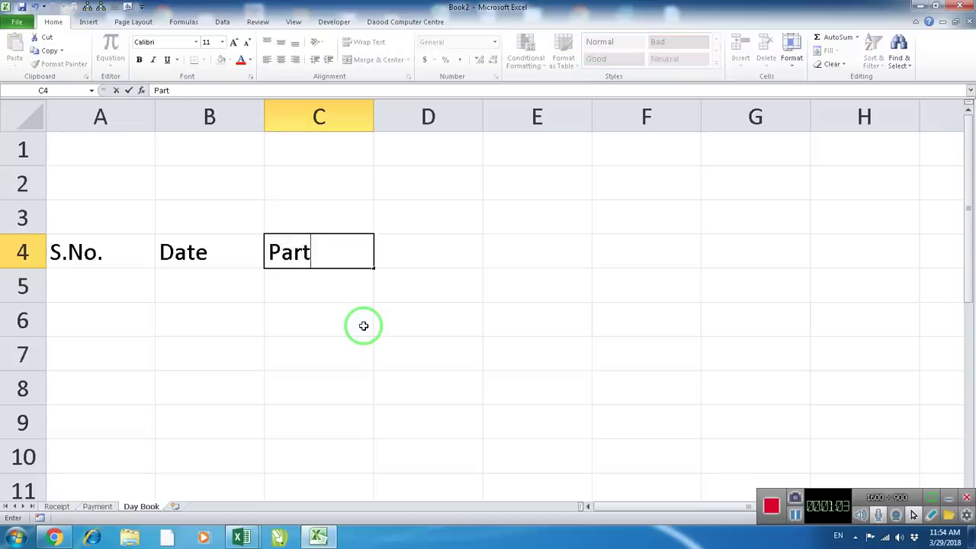
key("Tab")
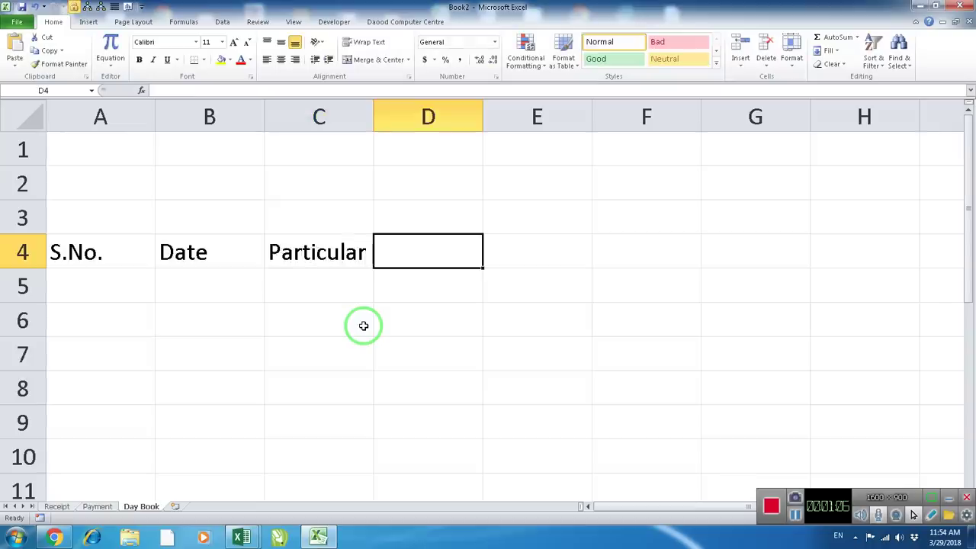
type("Cash / Card")
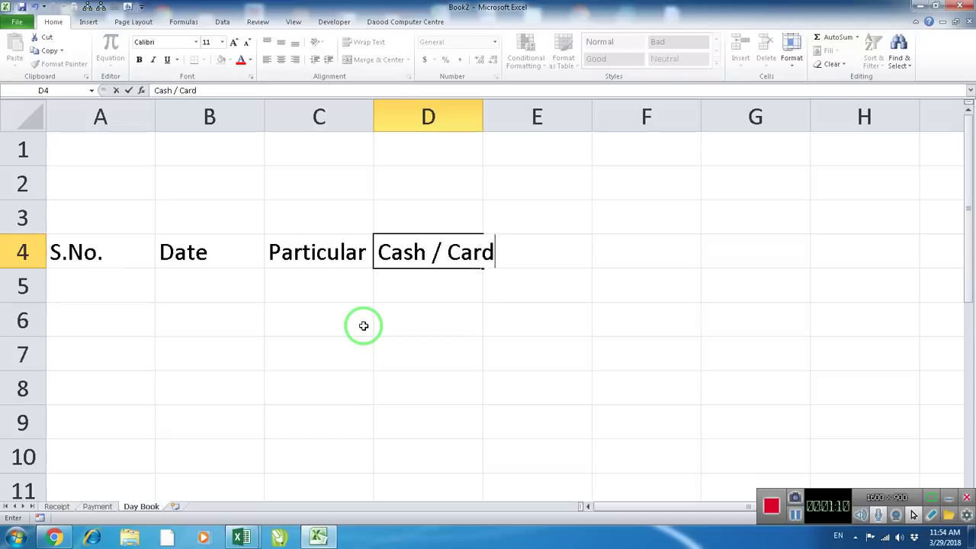
key("Tab")
type("Amount")
key("Tab")
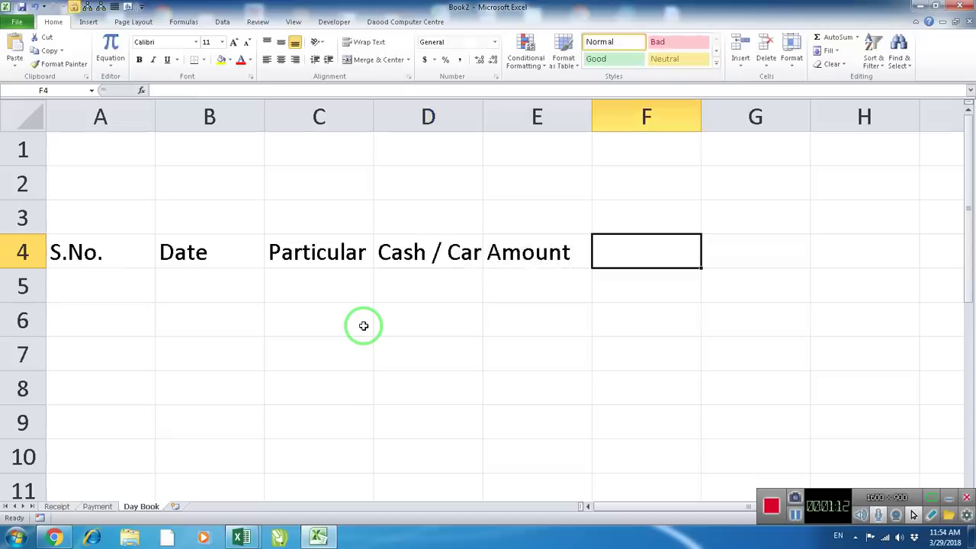
type("Narration")
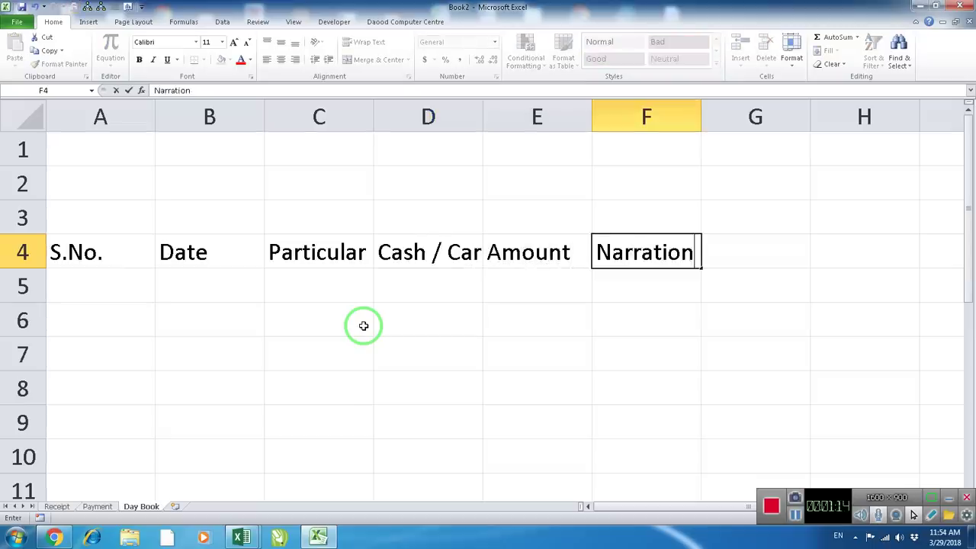
key("Return")
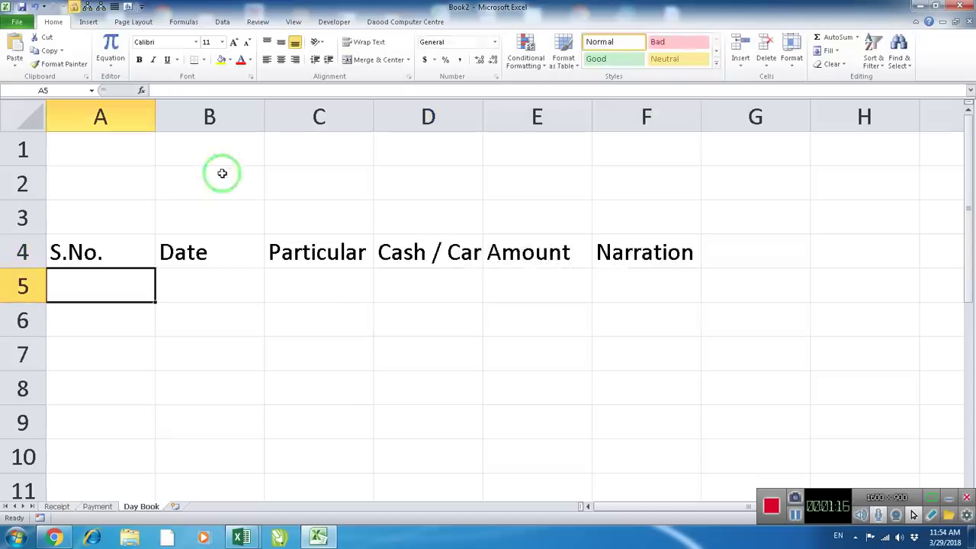
Widen columns B through F to fit the headers, then select A4:F4
scroll(245, 183, "down", 1, "ctrl")
scroll(236, 145, "down", 1, "ctrl")
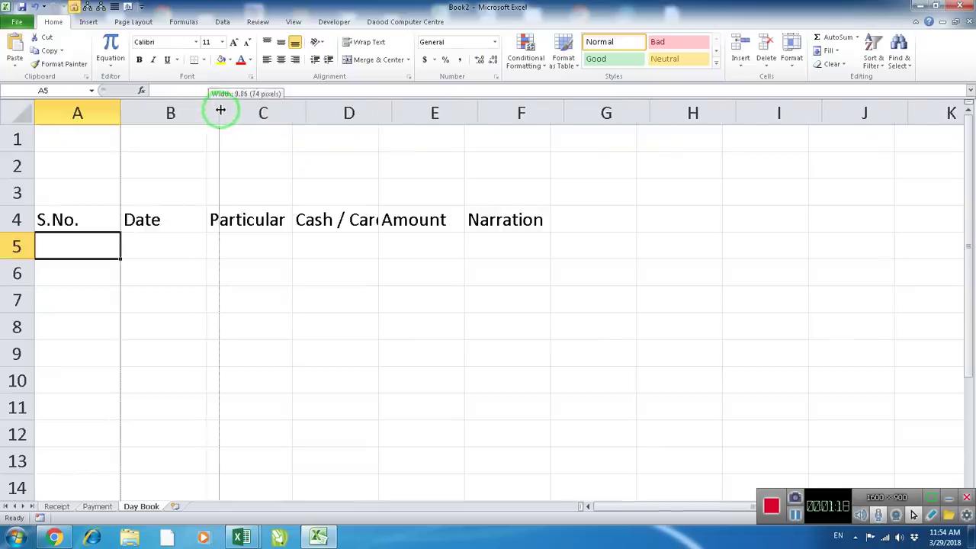
left_click_drag(208, 109, 219, 111)
mouse_move(305, 114)
left_mouse_down()
mouse_move(389, 115)
mouse_move(373, 114)
left_mouse_up()
left_click_drag(460, 114, 488, 114)
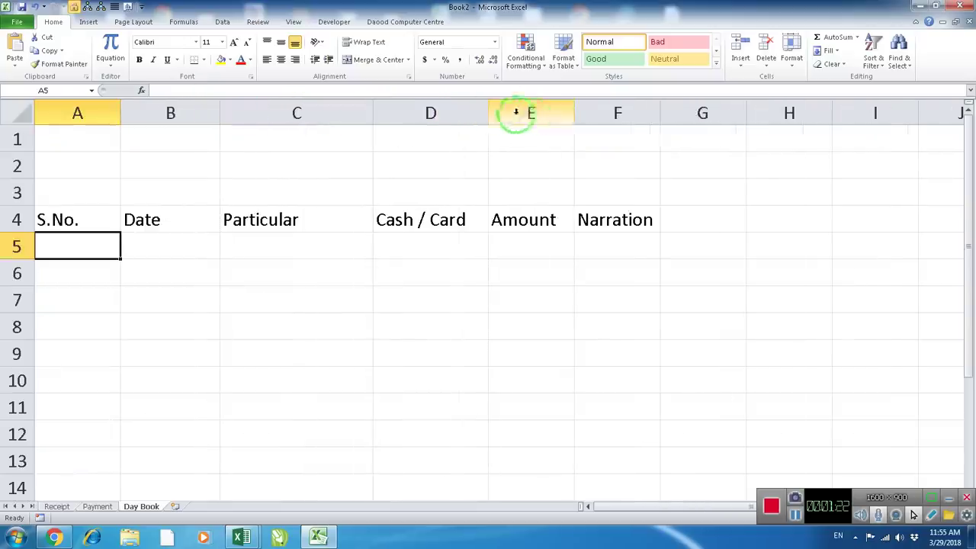
left_click_drag(573, 114, 591, 115)
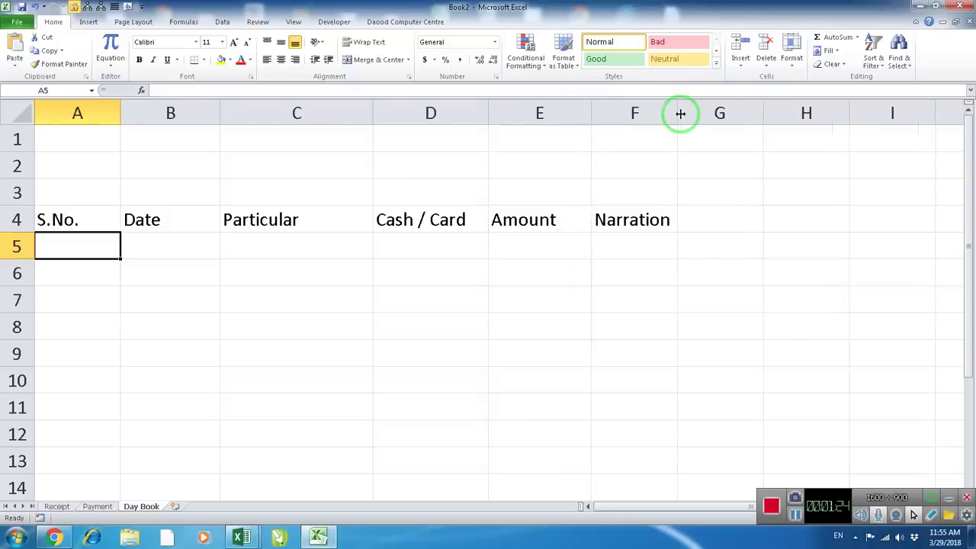
left_click_drag(678, 114, 794, 115)
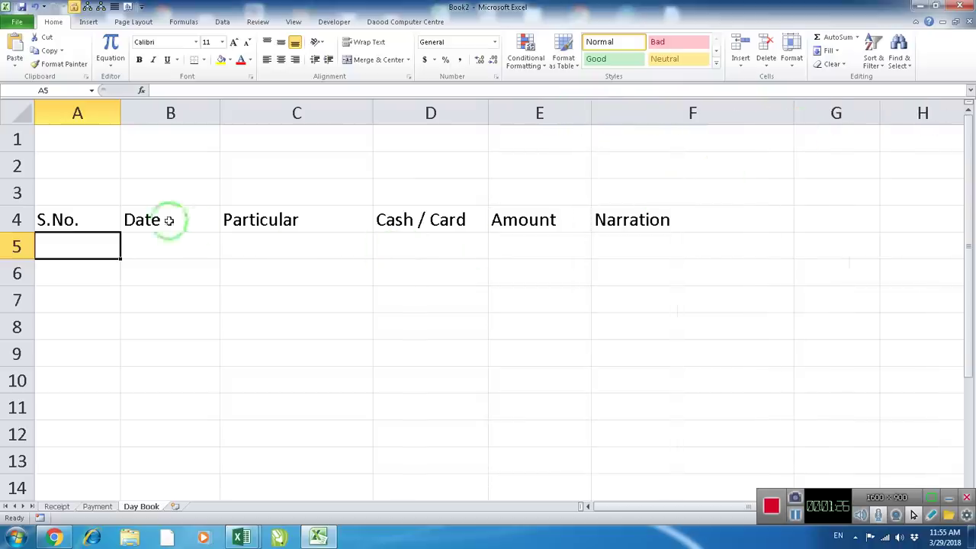
left_click_drag(102, 218, 648, 222)
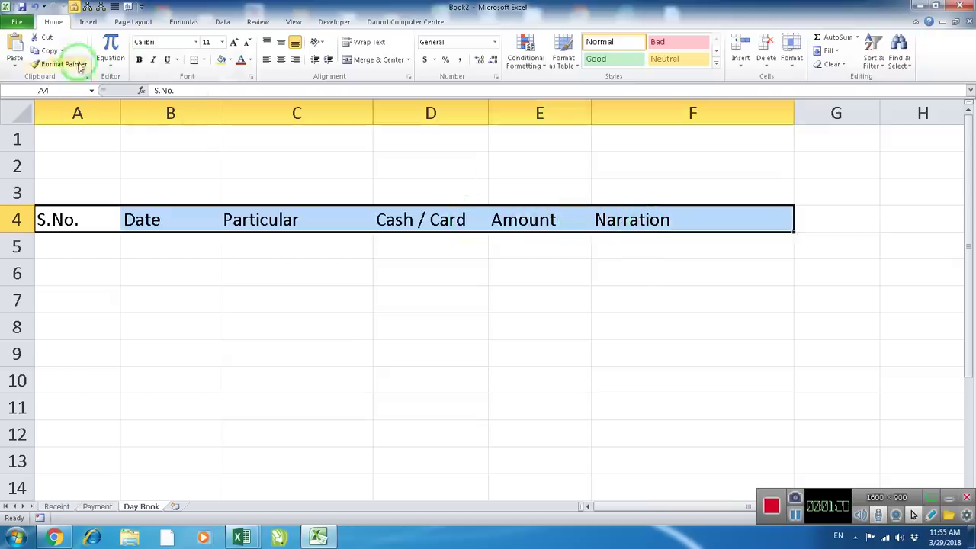
Copy the header row and paste it at Receipt's A4, keeping source column widths
left_click(47, 50)
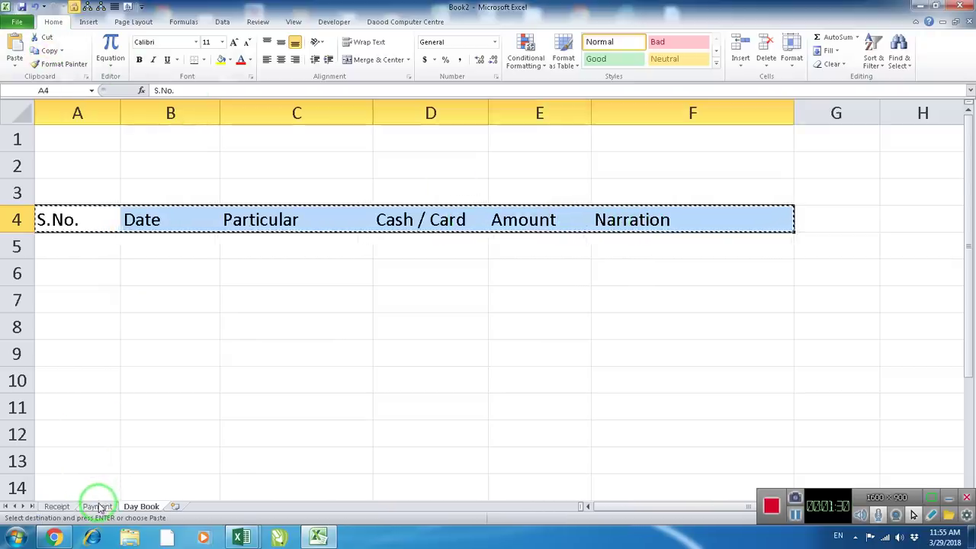
left_click(56, 506)
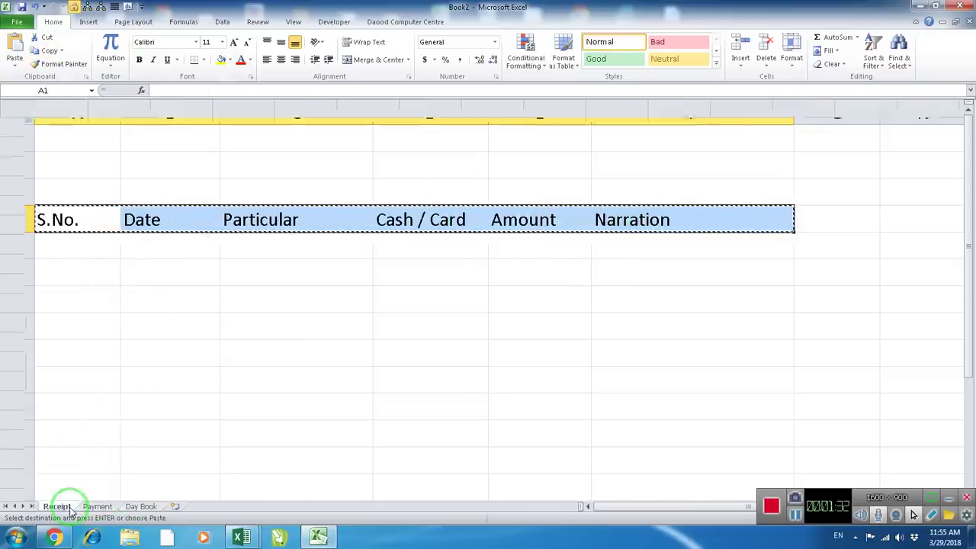
left_click(66, 185)
scroll(66, 185, "up", 3)
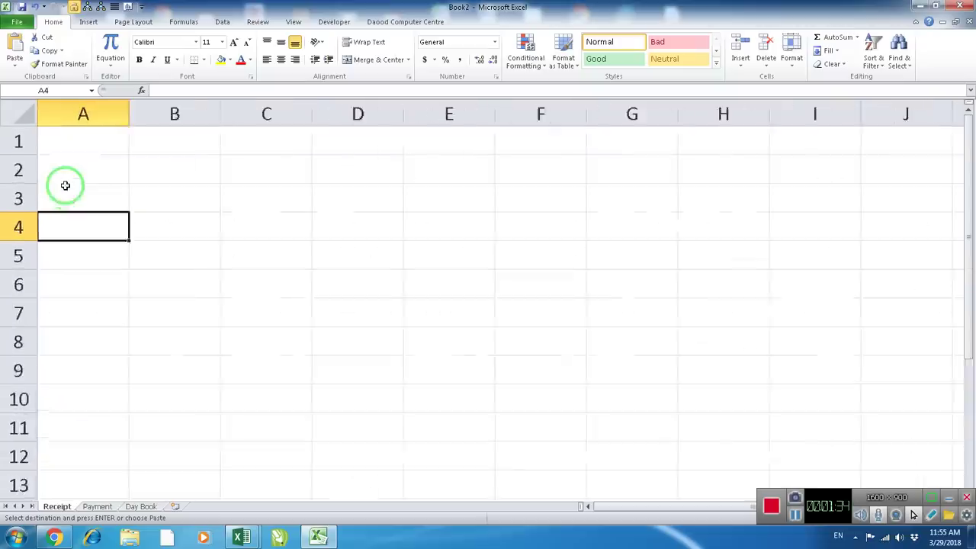
left_click(15, 65)
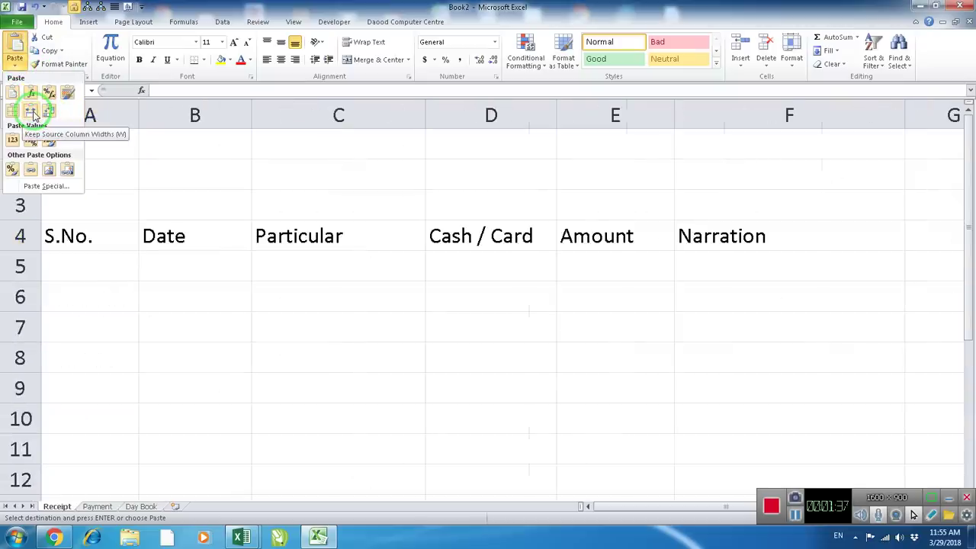
left_click(31, 113)
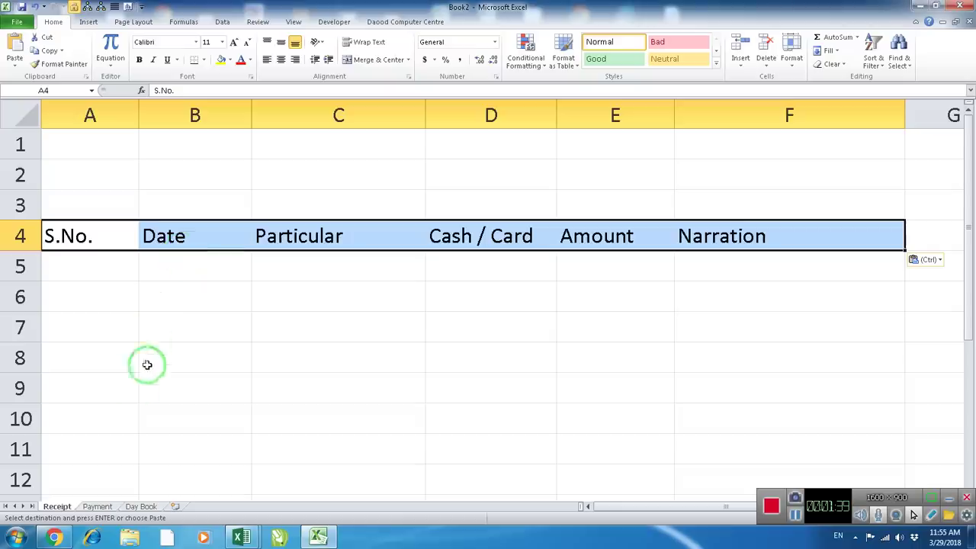
Paste the headers at Payment's A4, keeping source column widths
left_click(96, 507)
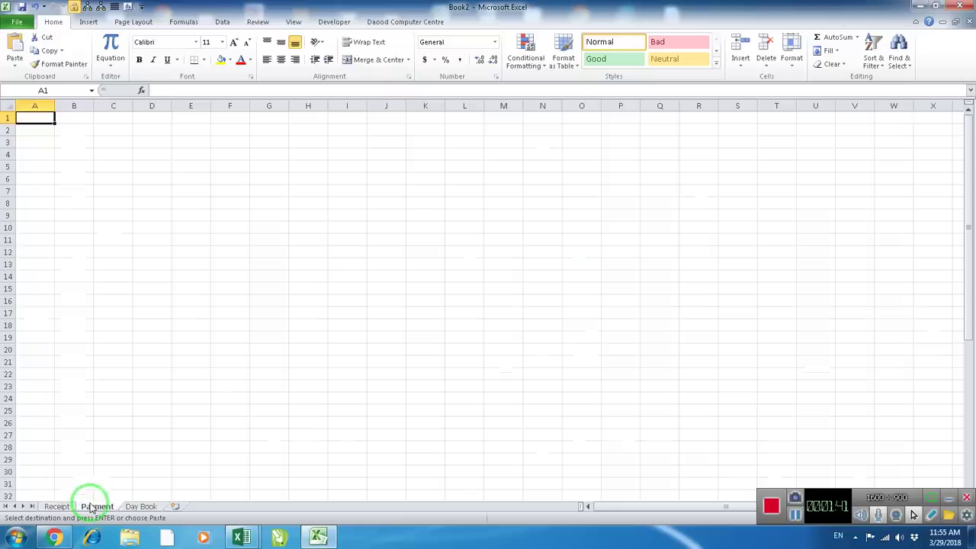
left_click(31, 154)
left_click(19, 65)
left_click(34, 115)
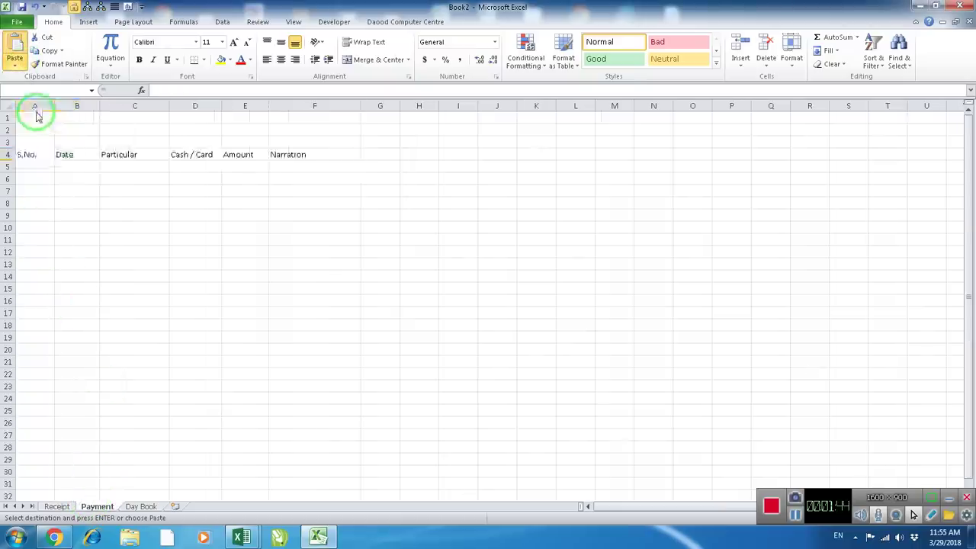
Clear the header row A4:F4 from the Day Book sheet
left_click(189, 305)
left_click(142, 507)
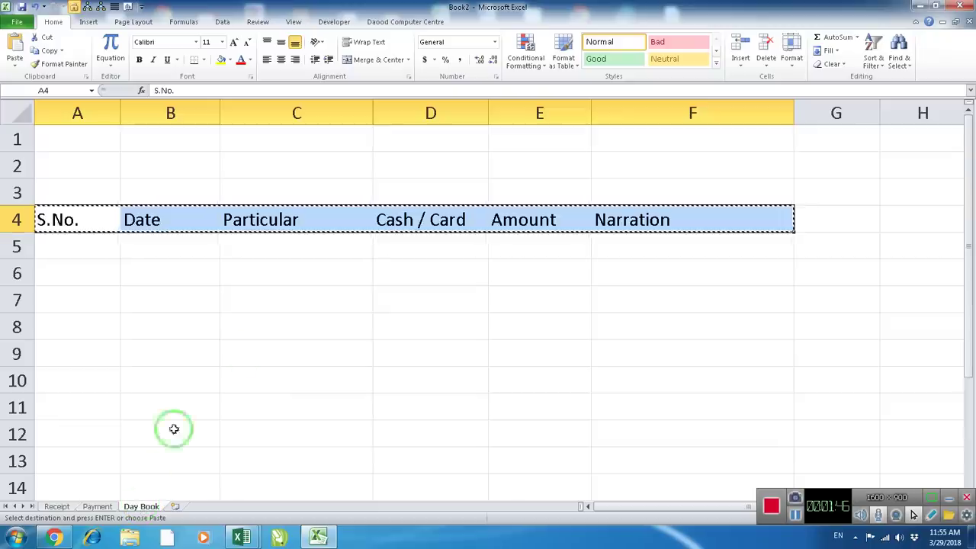
left_click(164, 280)
left_click_drag(110, 227, 630, 225)
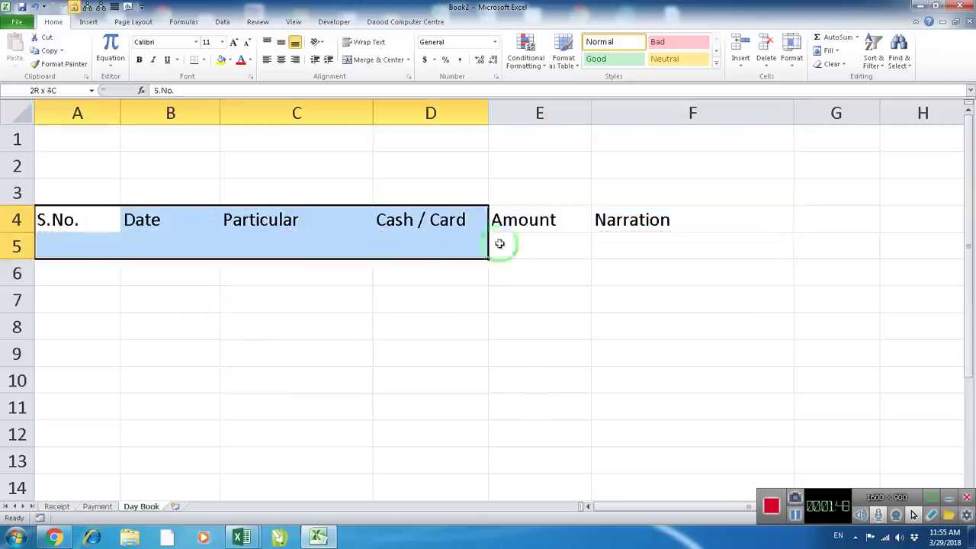
key("Delete")
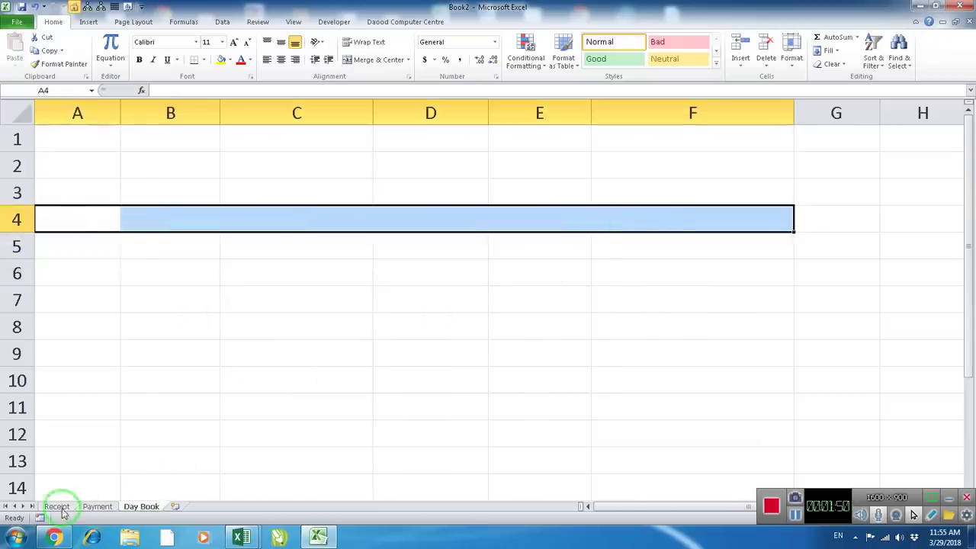
Check the new header rows on the Receipt and Payment sheets
left_click(56, 506)
left_click(233, 315)
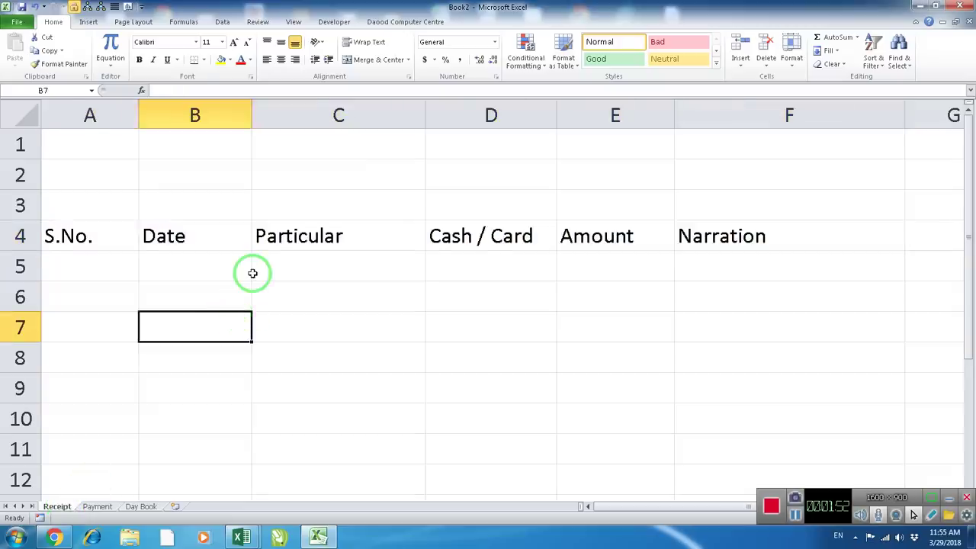
scroll(214, 336, "down", 1, "ctrl")
left_click(98, 507)
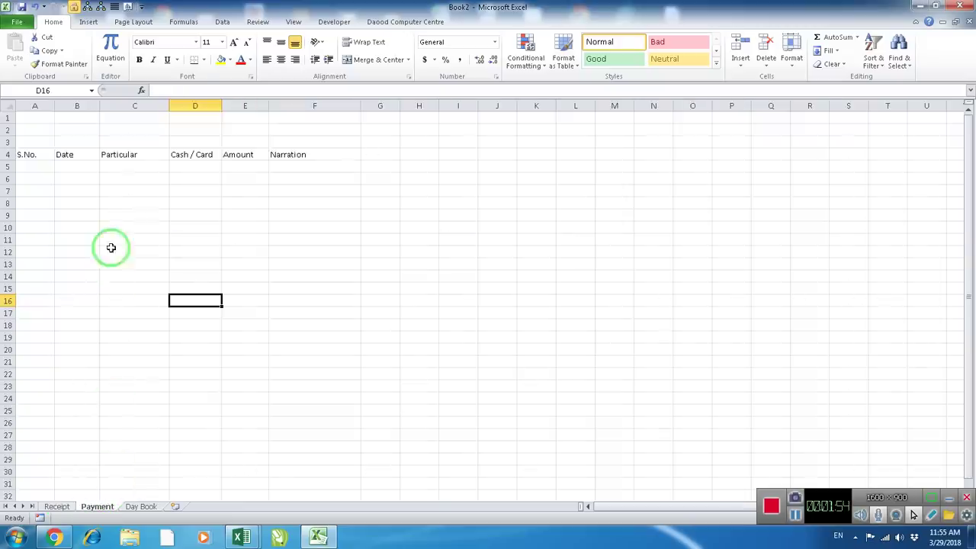
scroll(114, 245, "up", 2, "ctrl")
scroll(112, 247, "up", 1, "ctrl")
scroll(114, 244, "up", 1)
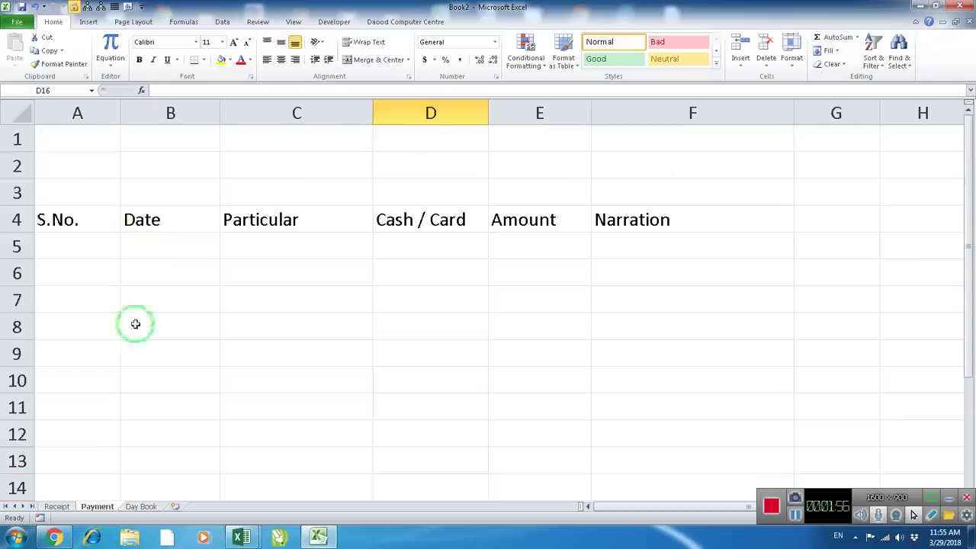
On Day Book, enter S.No., Date, Amount Receipt, Amount Payment across A5:D5
left_click(132, 510)
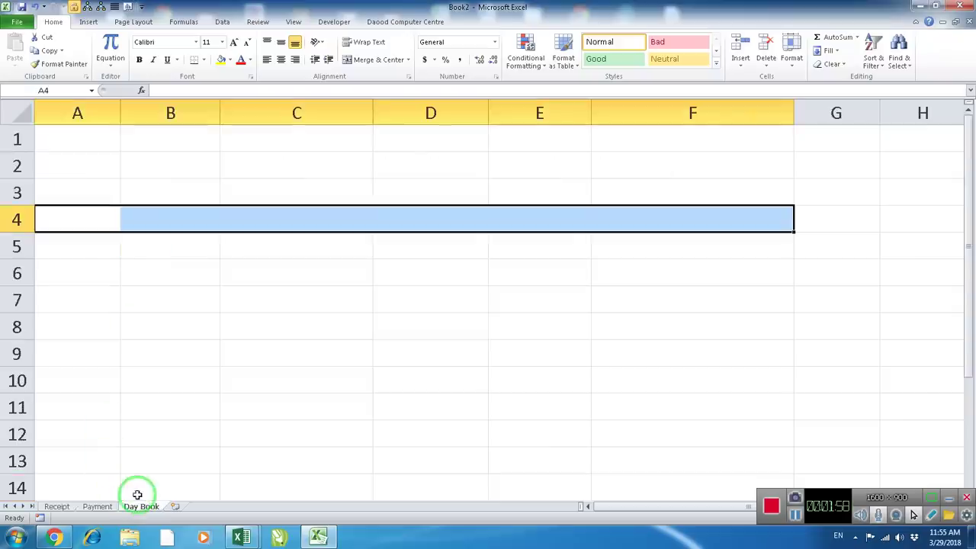
left_click(161, 346)
left_click(111, 219)
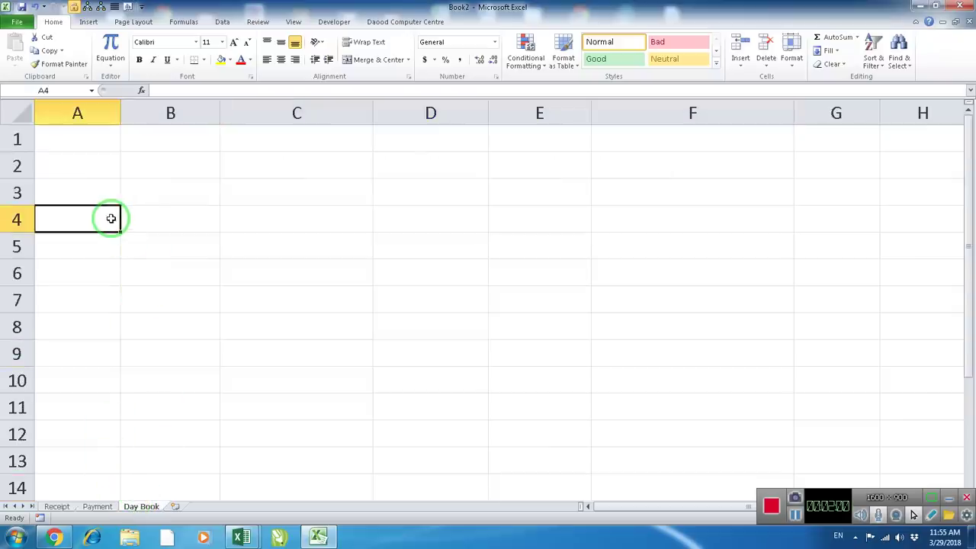
key("Return")
type("S")
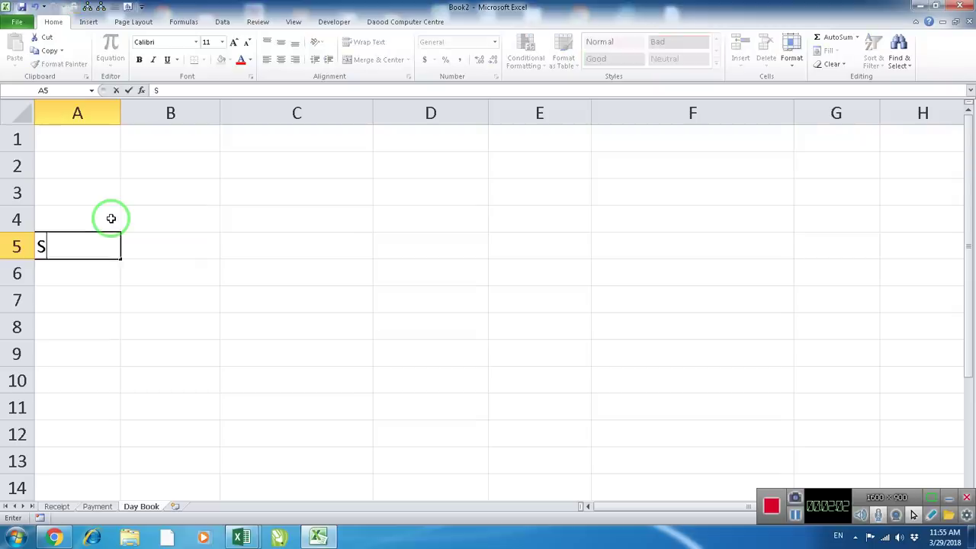
type(".No")
key("Tab")
type("Date")
key("Tab")
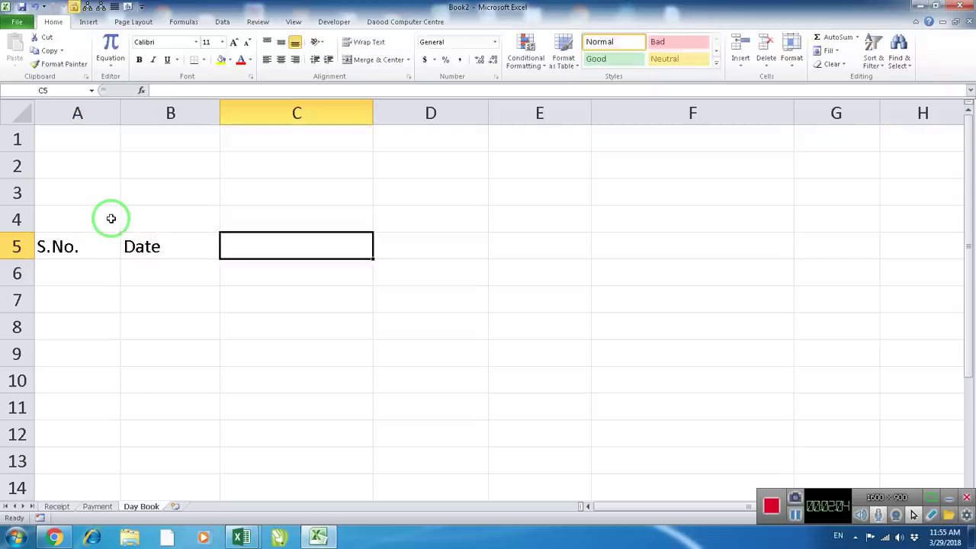
type("Amount Re")
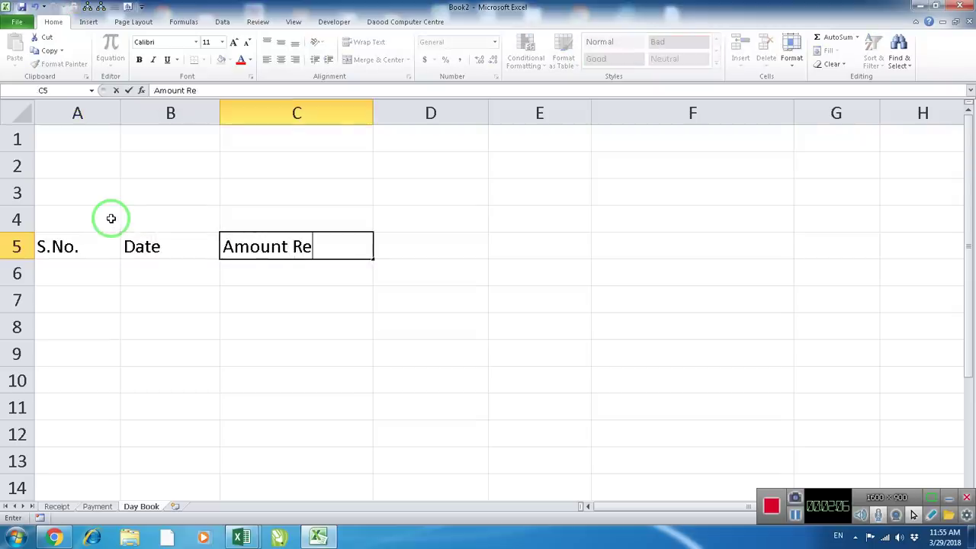
type("pt")
key("Tab")
type("Am")
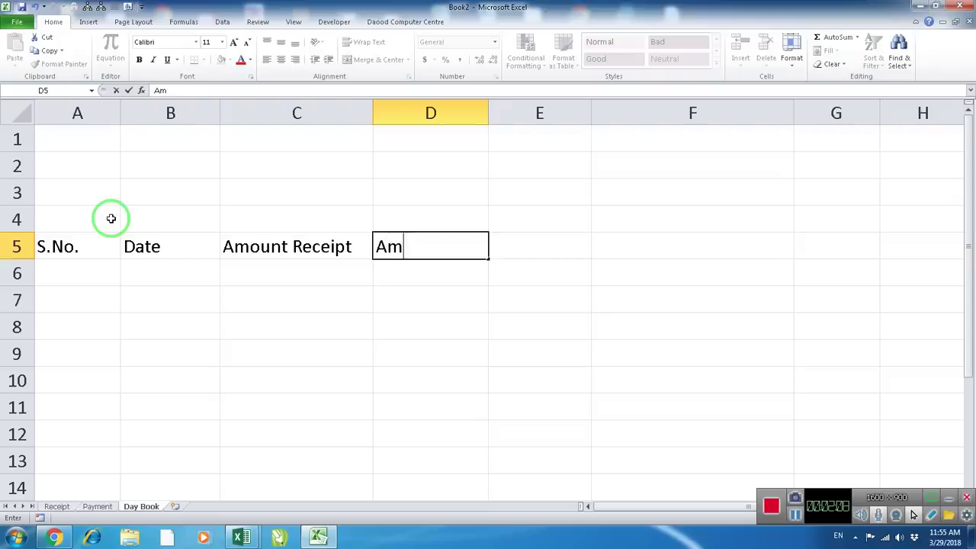
type("ent")
key("Tab")
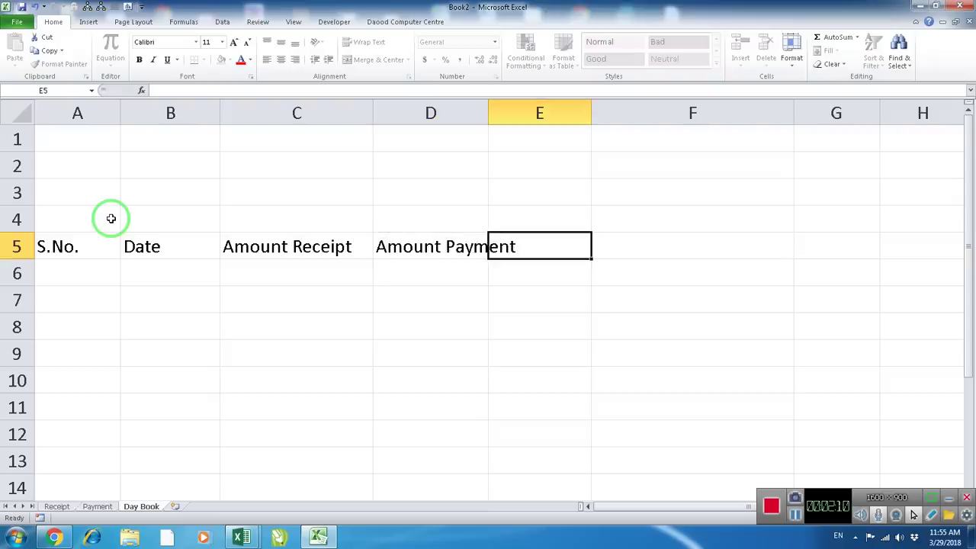
Add Balance in E5, widen column D and narrow column A
type("Balance")
key("Return")
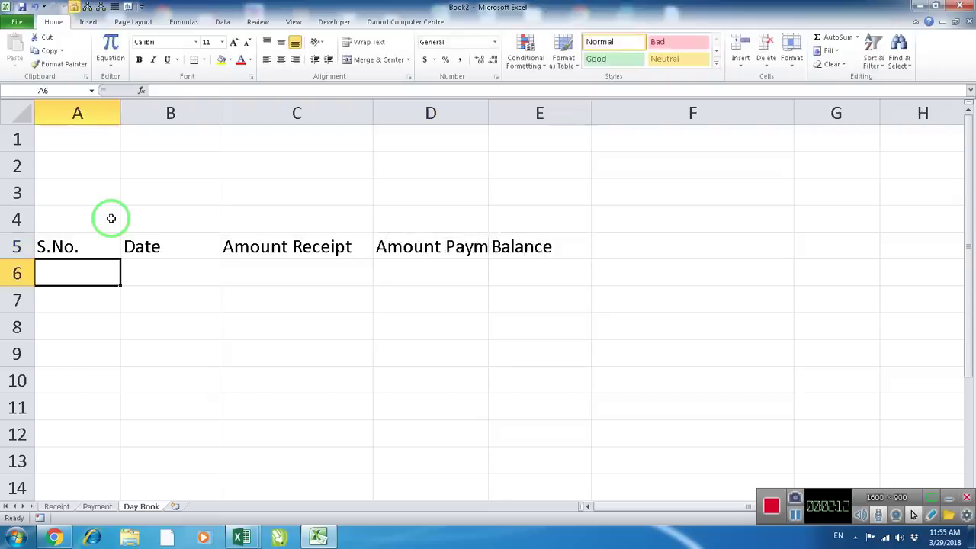
left_click_drag(488, 114, 522, 113)
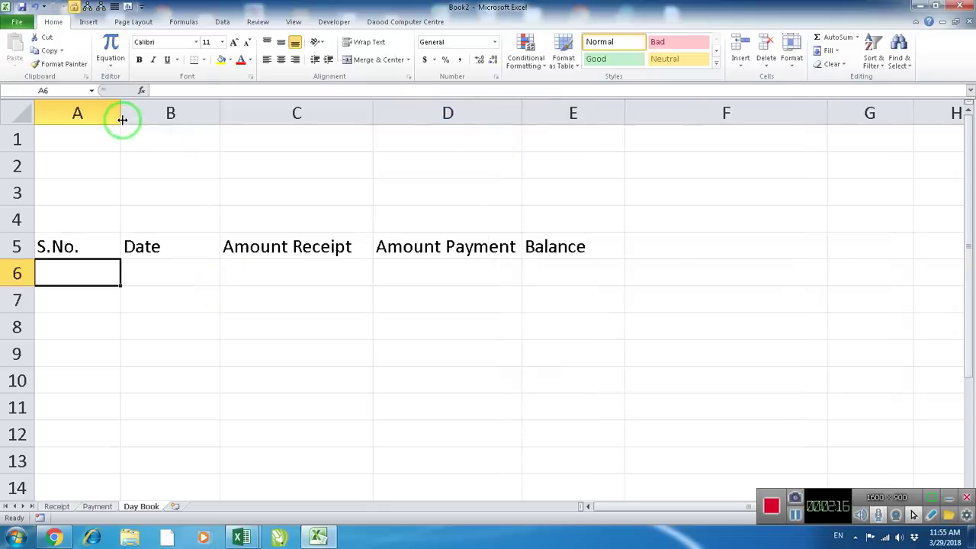
mouse_move(121, 113)
left_mouse_down()
mouse_move(151, 339)
mouse_move(67, 507)
left_mouse_up()
Convert Receipt's range A4:F8 into a table with headers, named tblreceipt
left_click(57, 506)
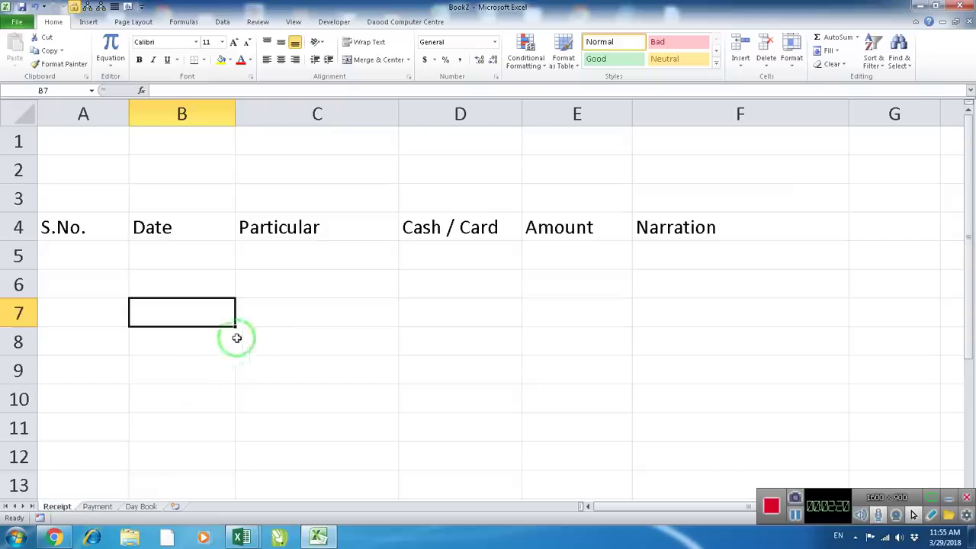
left_click(238, 321)
left_click(126, 259)
mouse_move(109, 223)
left_mouse_down()
mouse_move(630, 345)
mouse_move(668, 340)
left_mouse_up()
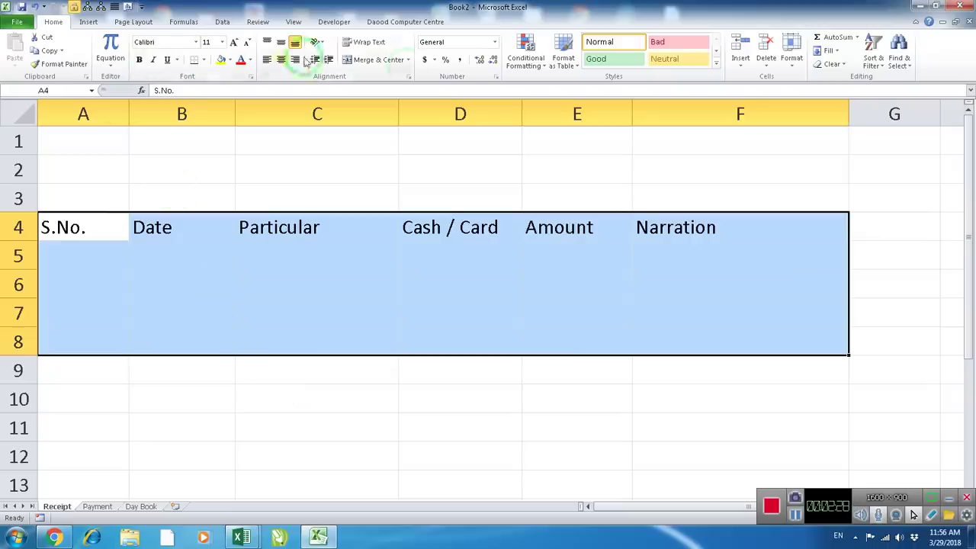
left_click(89, 22)
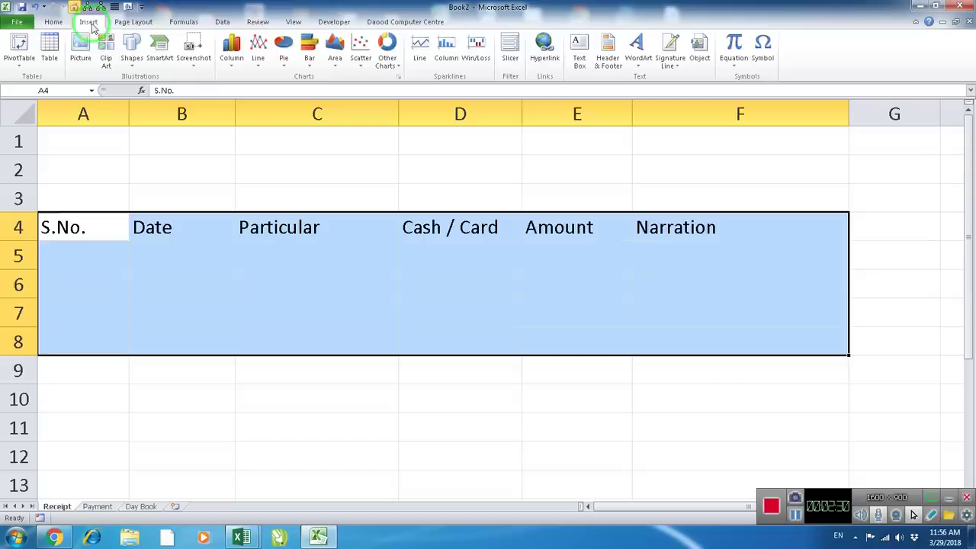
left_click(53, 58)
left_click(411, 267)
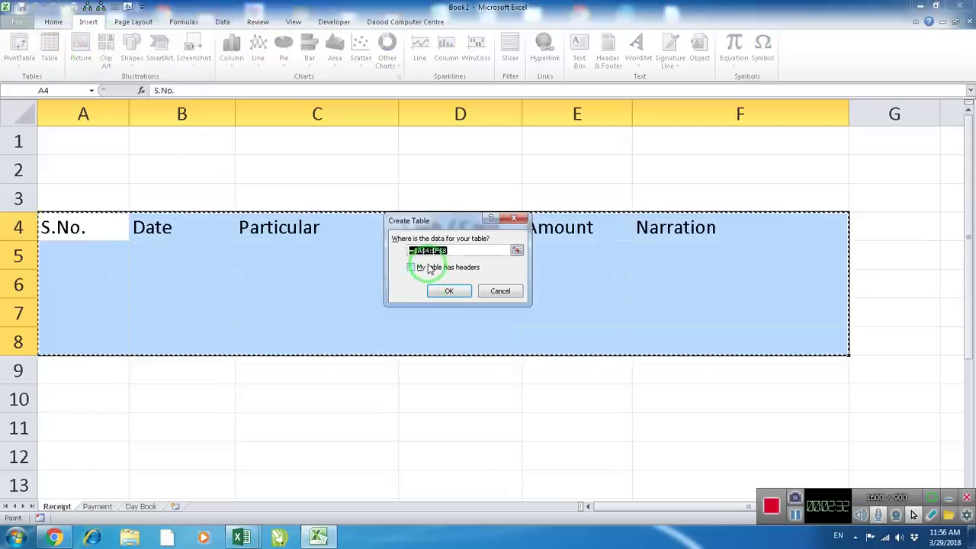
left_click(449, 293)
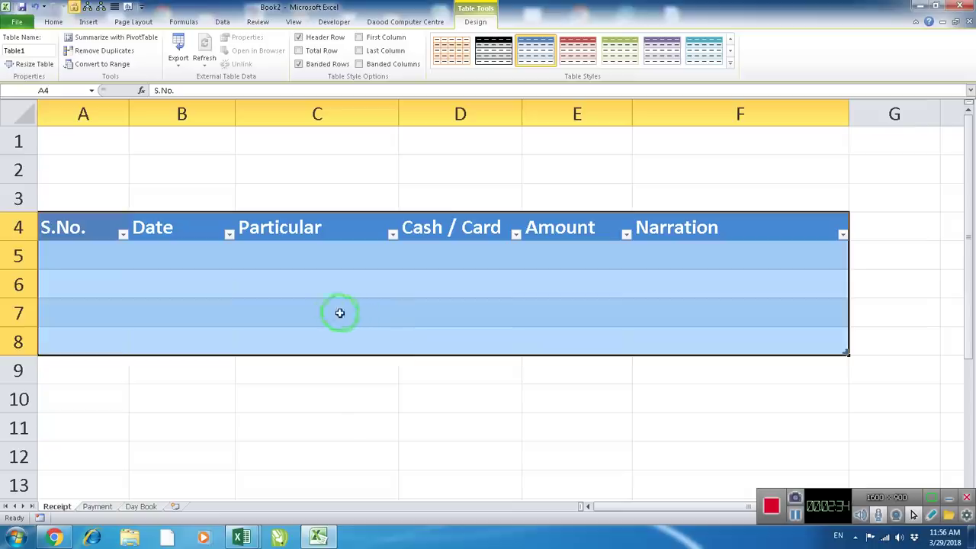
left_click(324, 306)
left_click(155, 258)
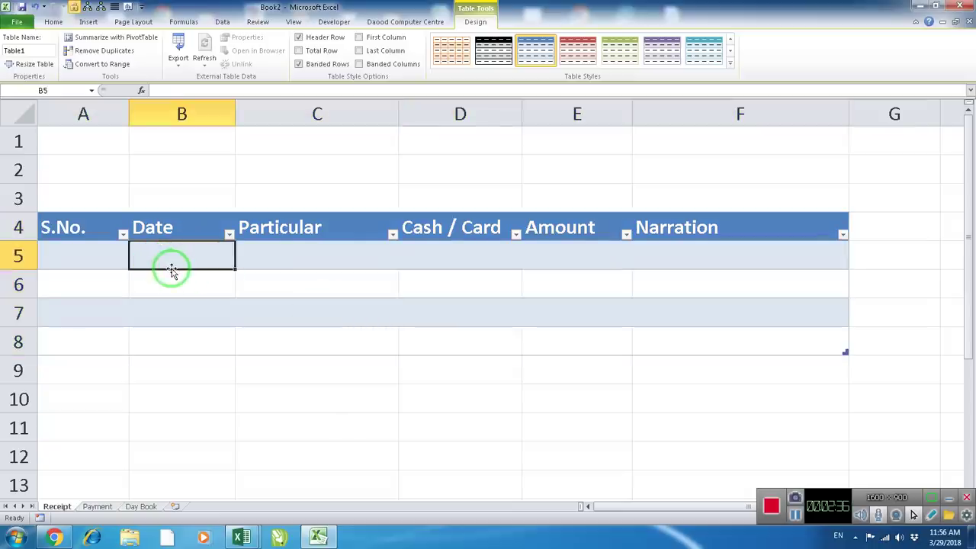
left_click(179, 233)
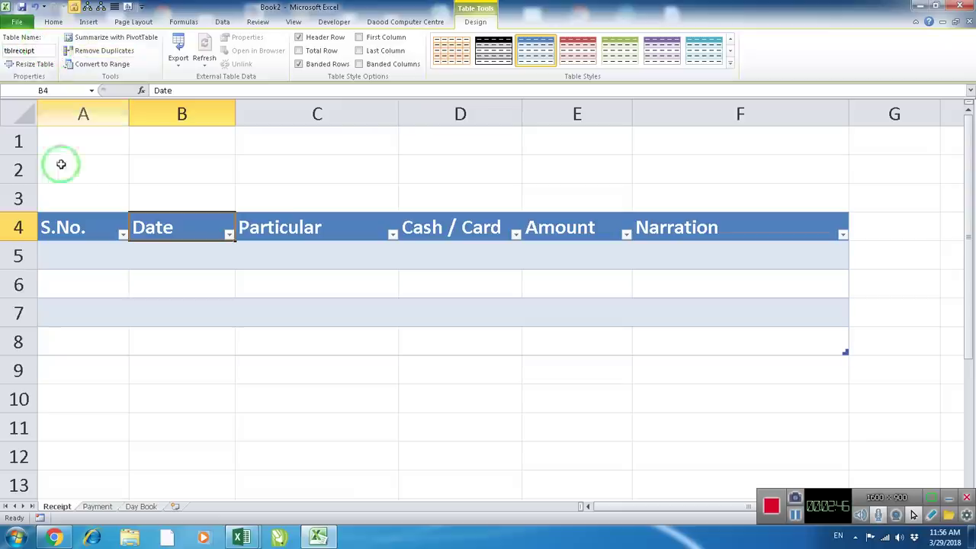
left_click(97, 507)
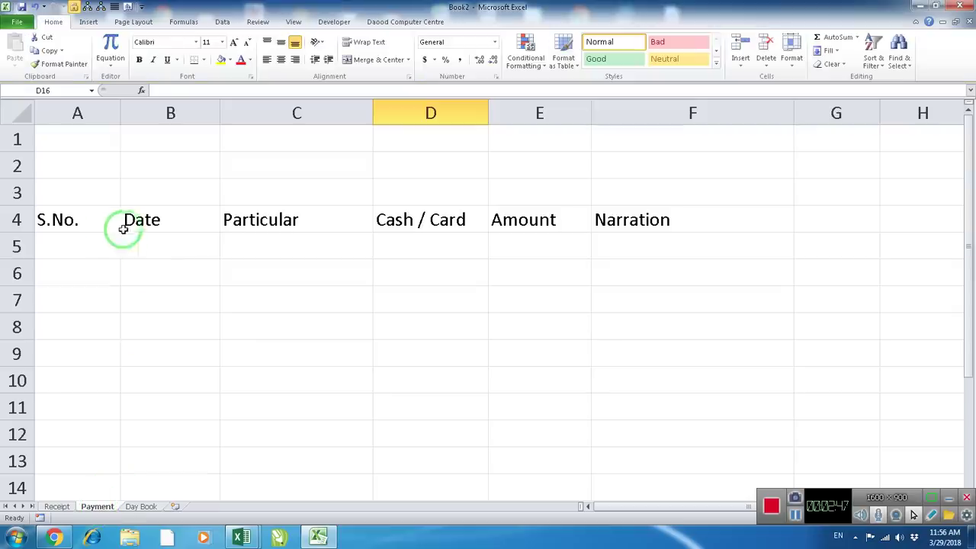
Make Payment's headers and rows 5–10 a table with headers named tblpayment
mouse_move(80, 222)
left_mouse_down()
mouse_move(624, 323)
mouse_move(630, 381)
left_mouse_up()
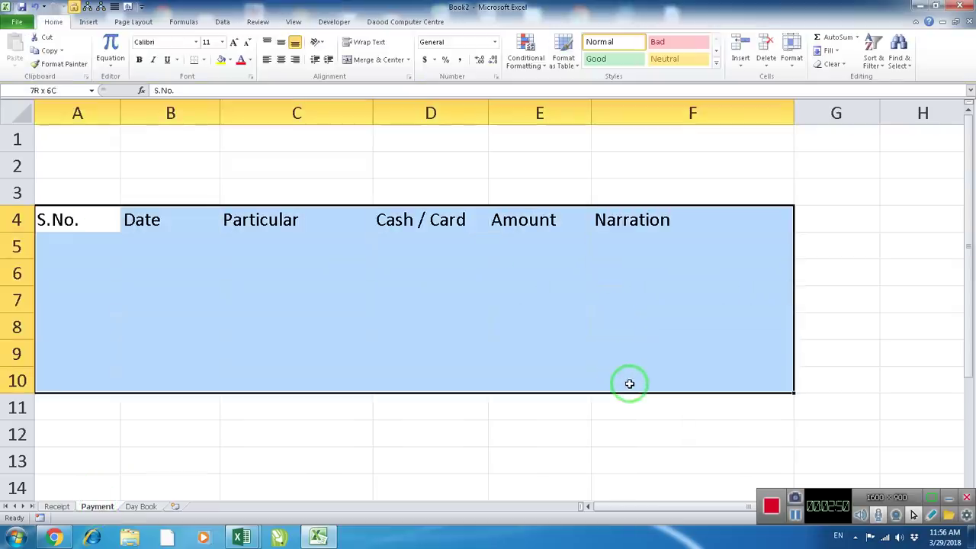
left_click(88, 21)
left_click(49, 47)
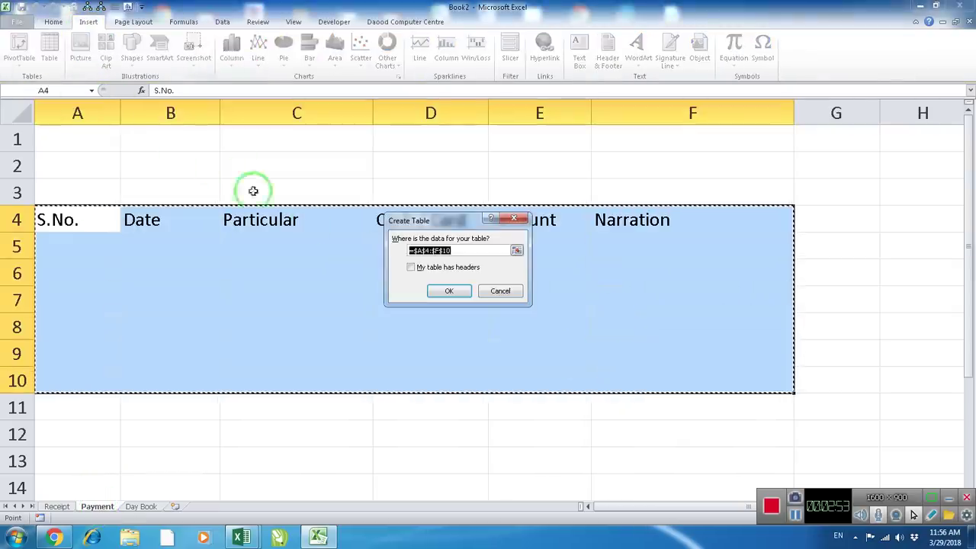
left_click(437, 271)
left_click(448, 293)
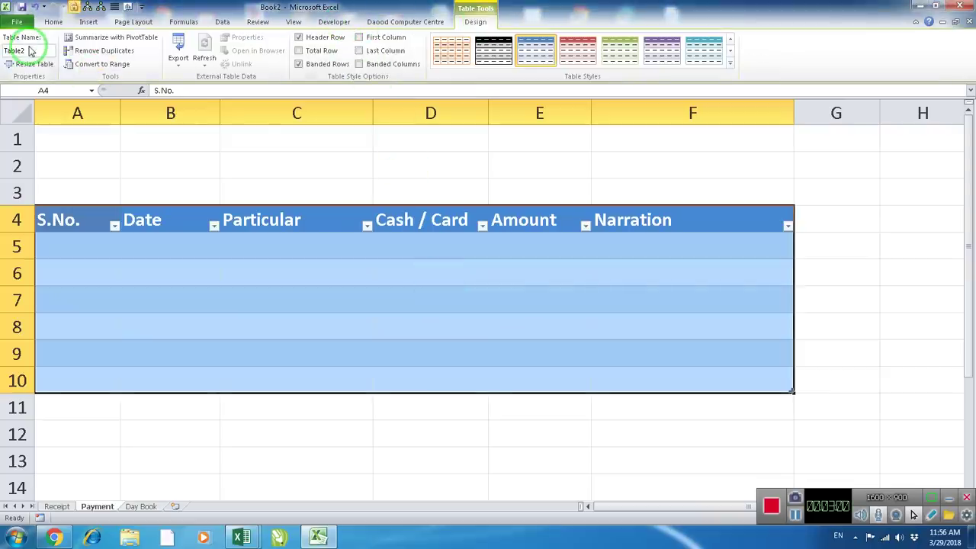
type("P")
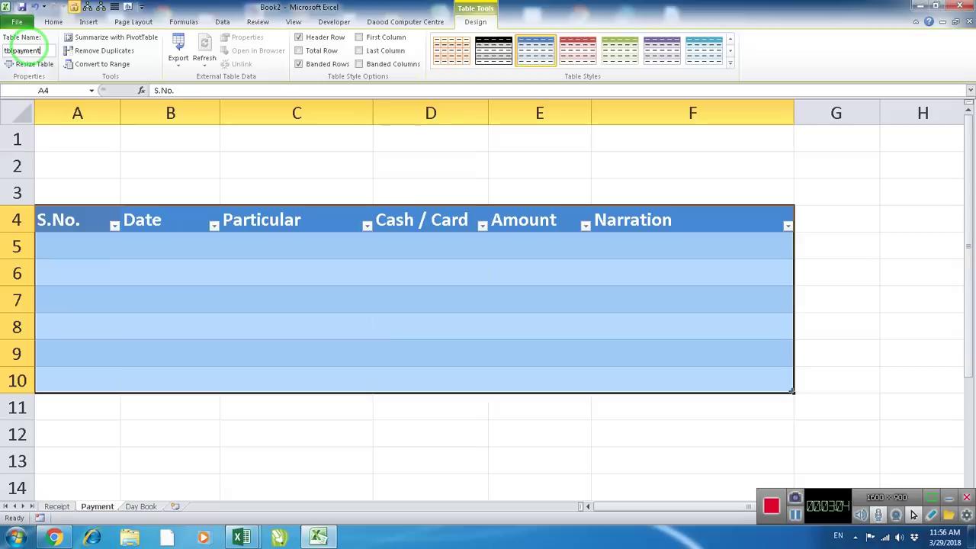
left_click(171, 251)
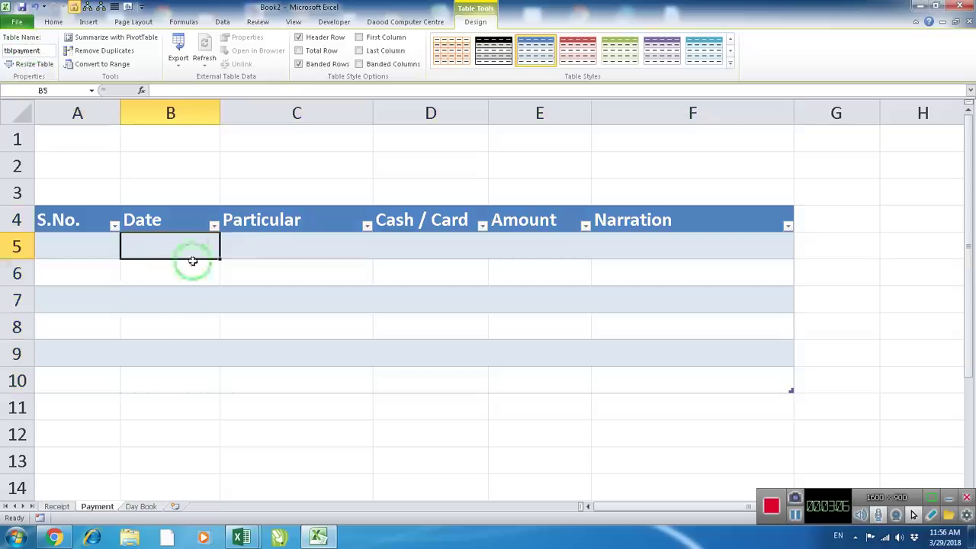
left_click(142, 507)
Enter 1 as the first serial number in cell A6
left_click(197, 327)
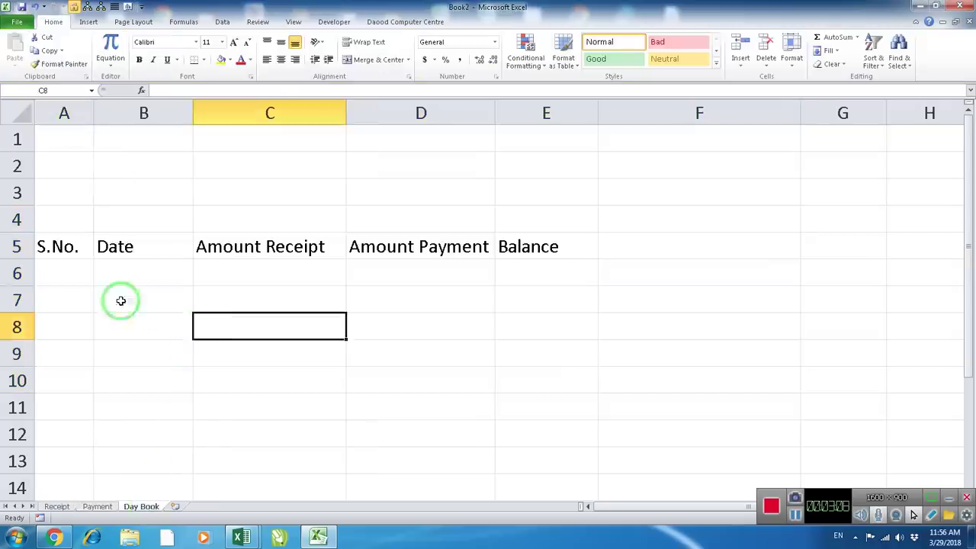
left_click(81, 267)
left_click(80, 245)
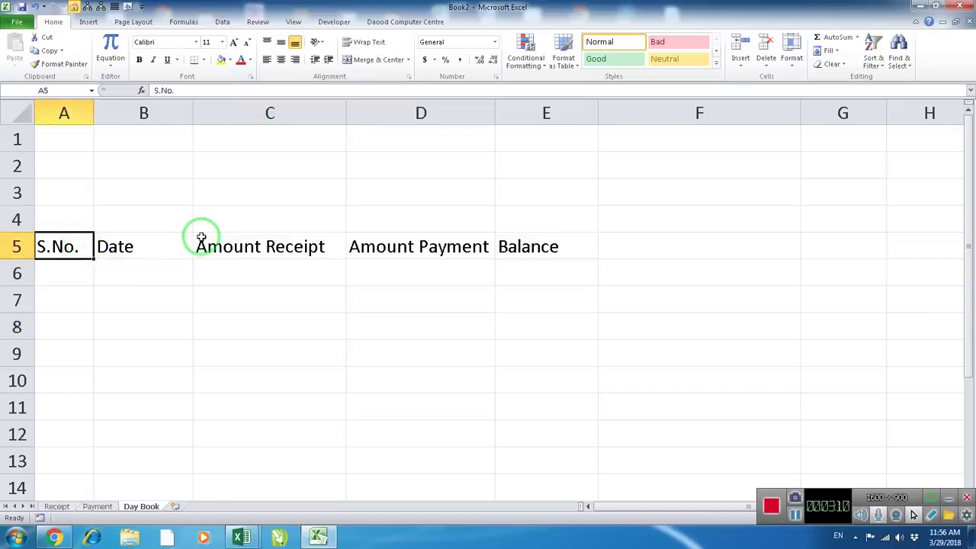
scroll(200, 234, "down", 1)
scroll(214, 235, "up", 1)
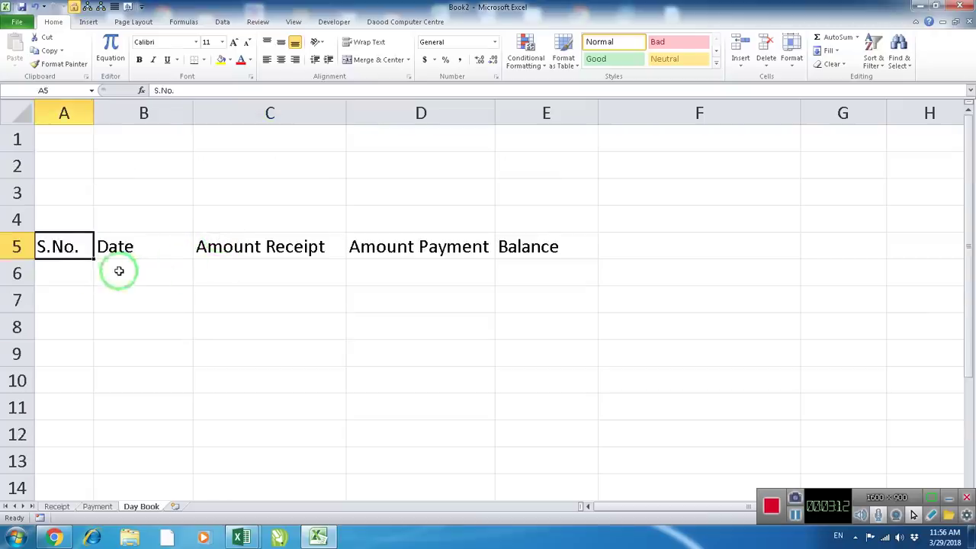
left_click(84, 273)
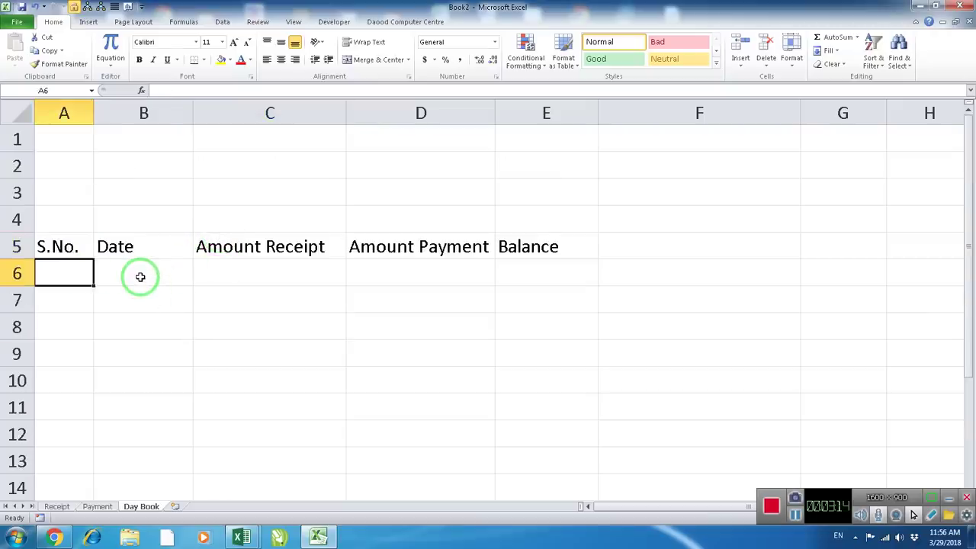
type("1")
key("Return")
left_click(75, 274)
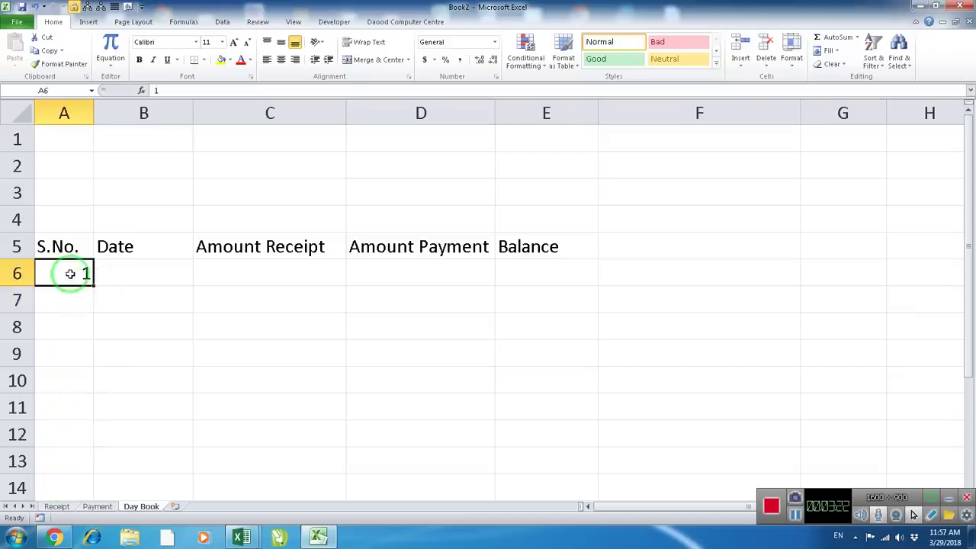
Fill a series down the column in steps of 1 up to 365
left_click(825, 50)
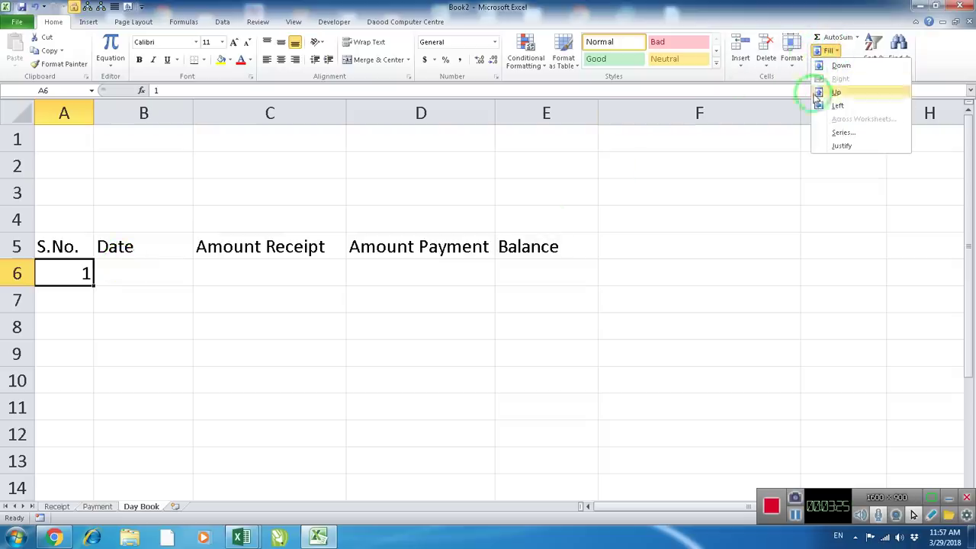
left_click(843, 134)
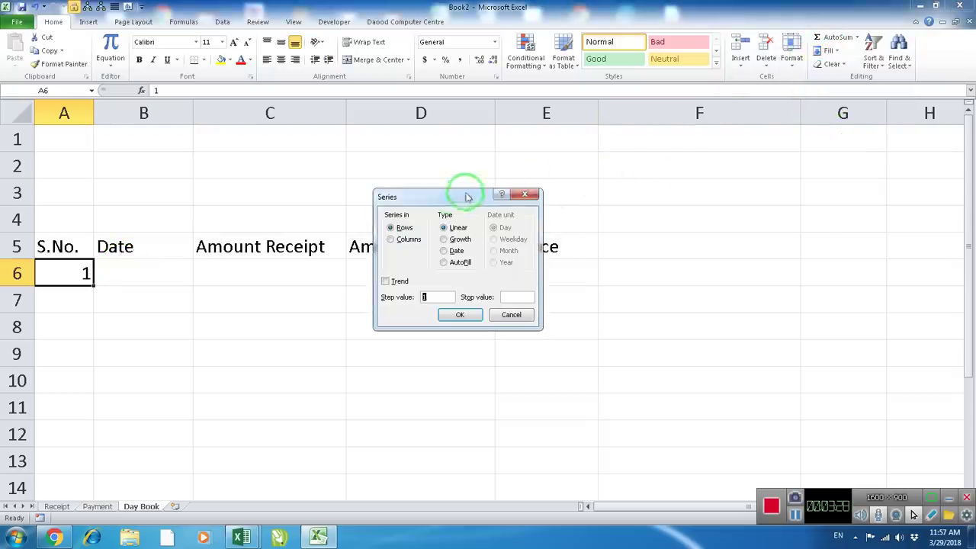
left_click_drag(461, 194, 386, 157)
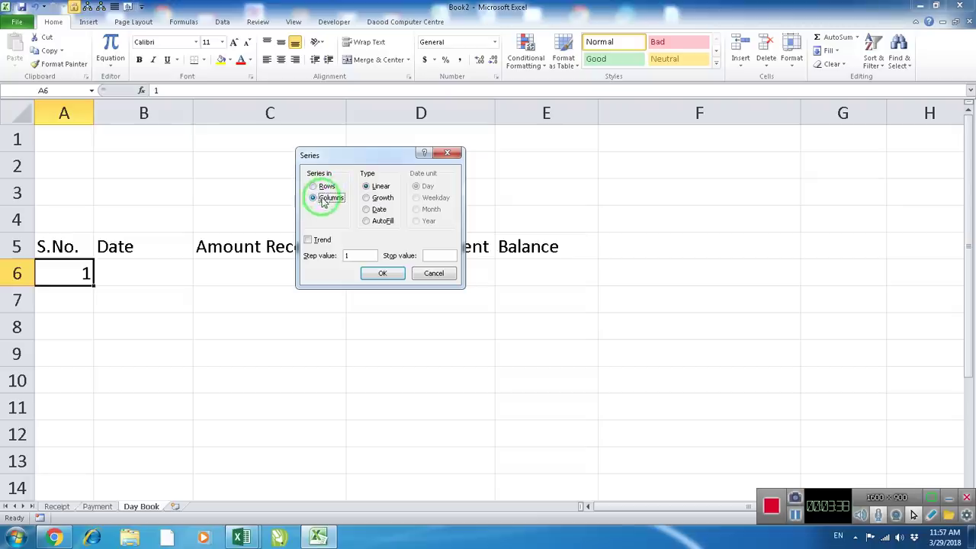
left_click(359, 255)
left_click(430, 255)
type("365")
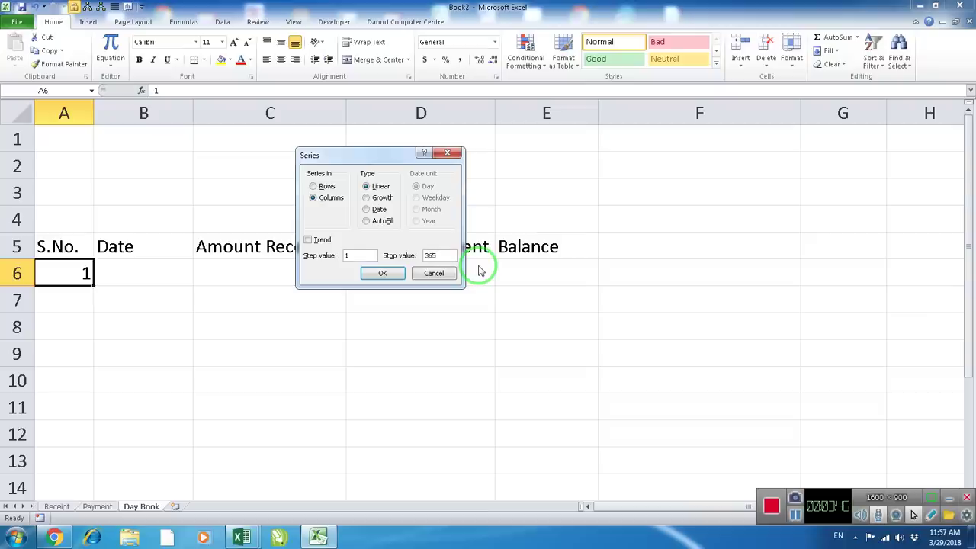
left_click(384, 274)
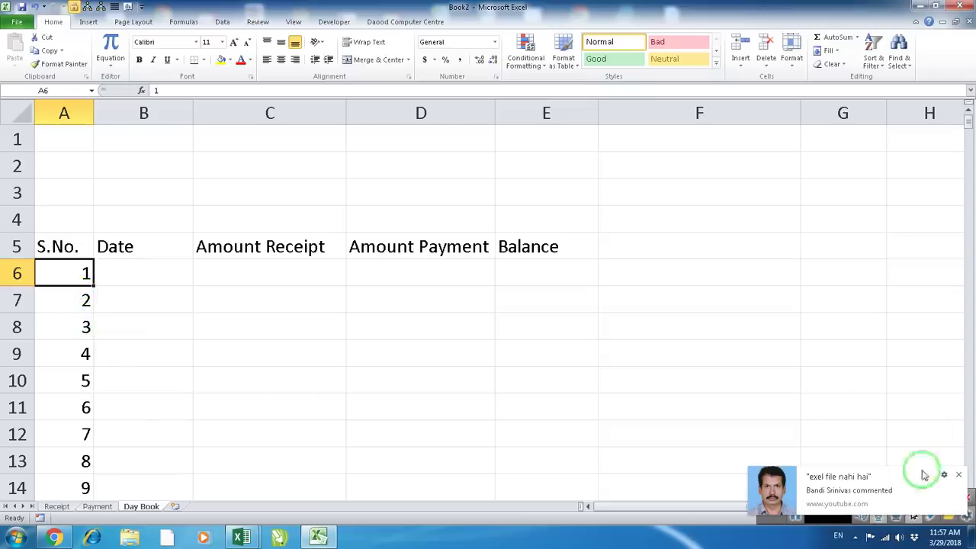
left_click(959, 474)
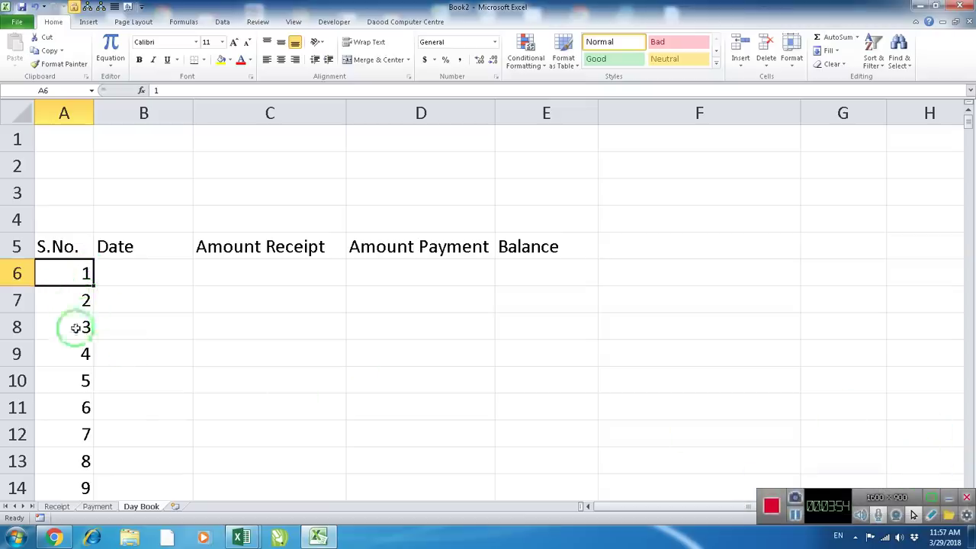
scroll(87, 390, "down", 3)
scroll(87, 390, "down", 3)
scroll(87, 389, "down", 10)
scroll(88, 389, "down", 11)
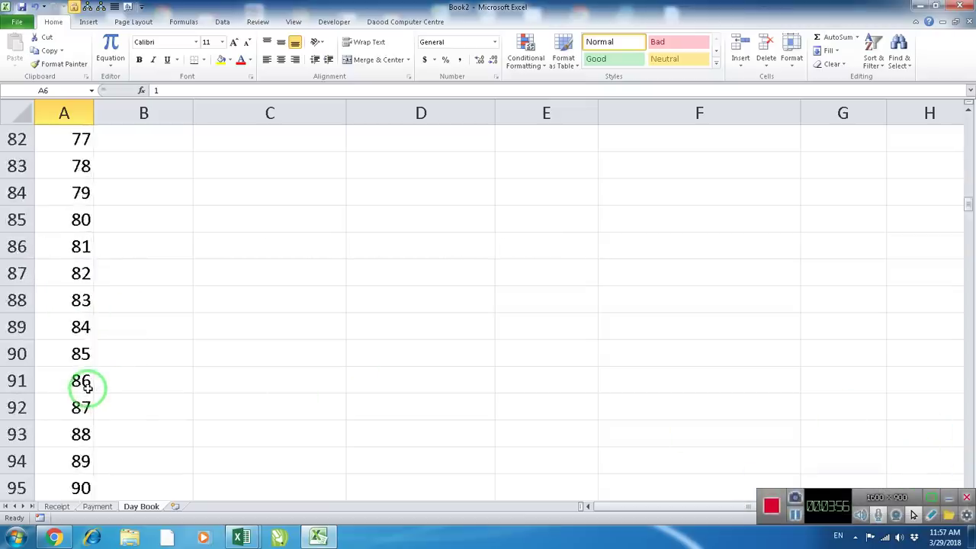
scroll(88, 389, "up", 13)
scroll(87, 389, "up", 9)
scroll(88, 387, "up", 5)
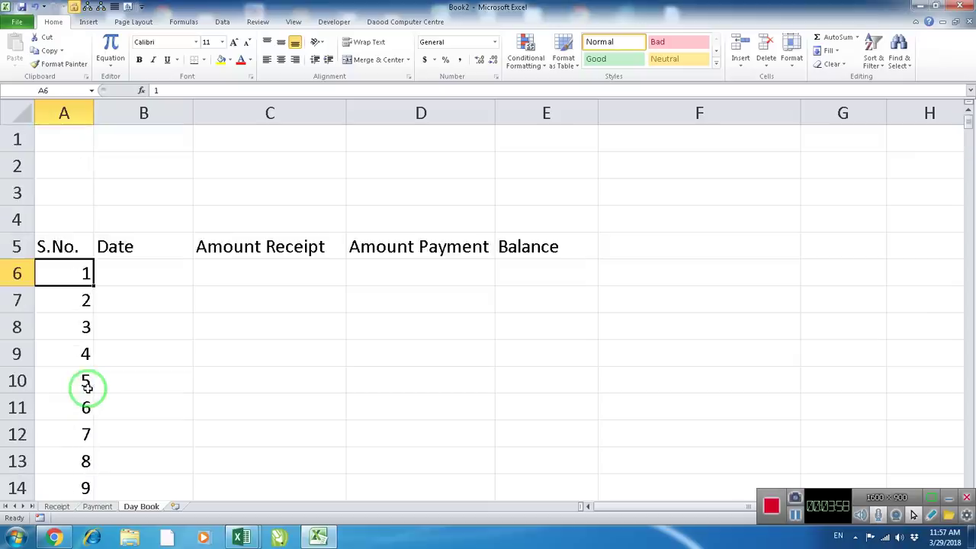
Enter 4/1/2018 in B6 and fill daily dates down beside the serial numbers
left_click(141, 273)
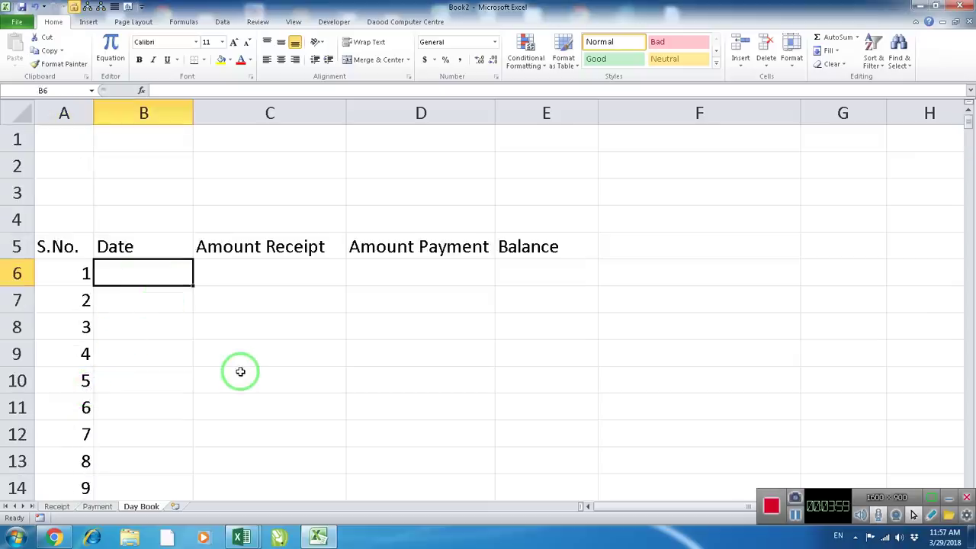
type("4")
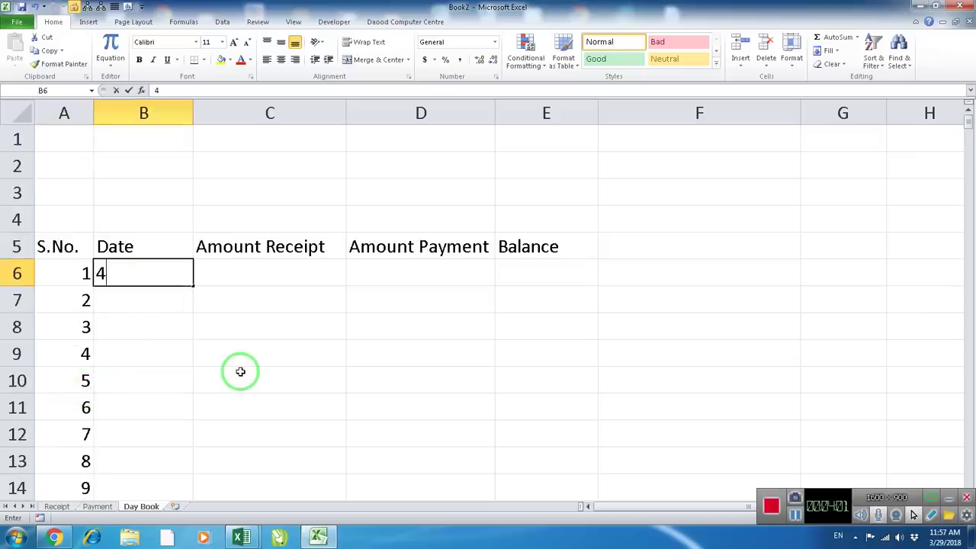
type("/1/2018")
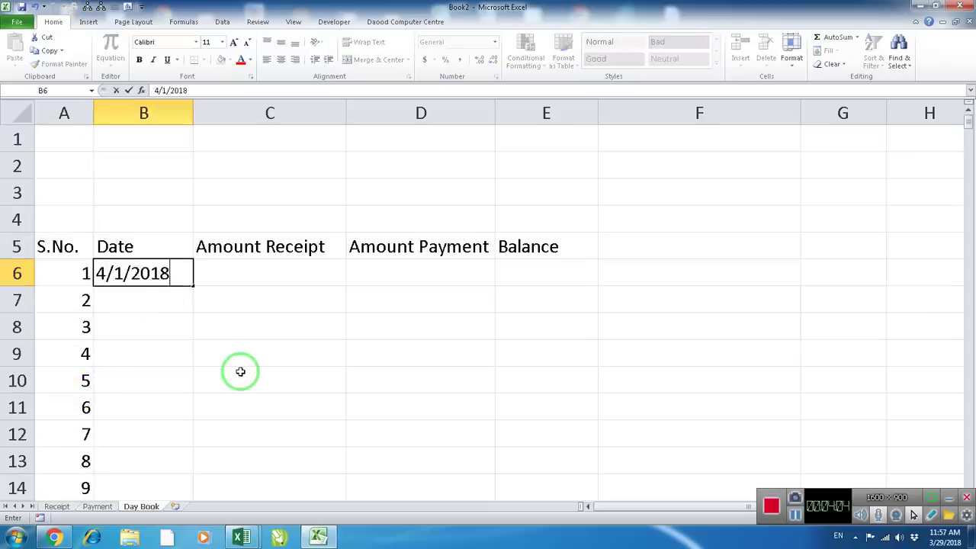
key("Return")
left_click(162, 273)
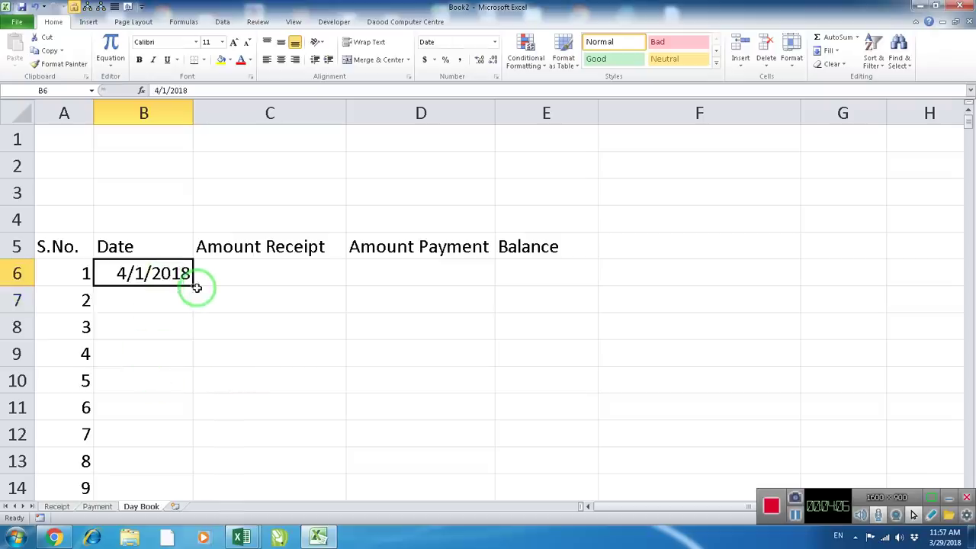
double_click(196, 287)
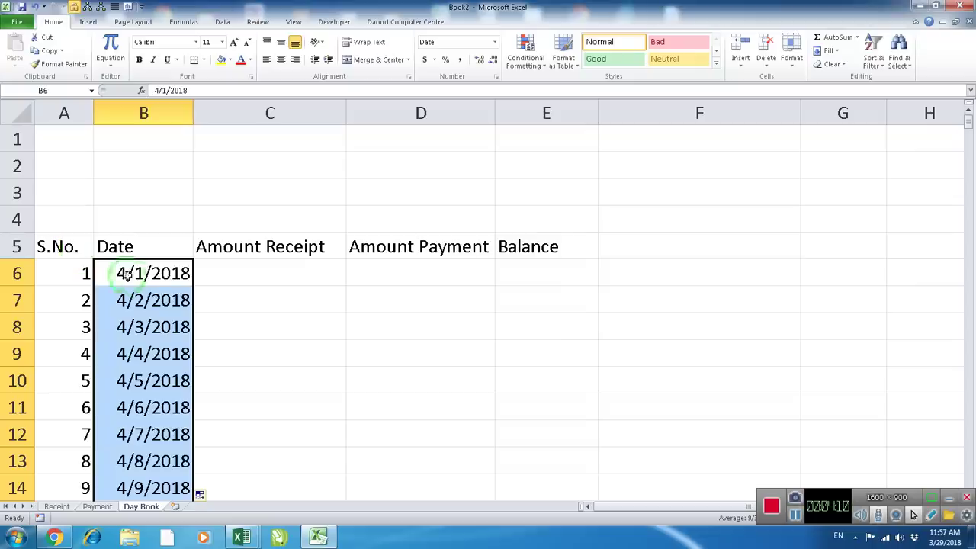
Format the date cells in the 14-Mar-01 style
right_click(138, 279)
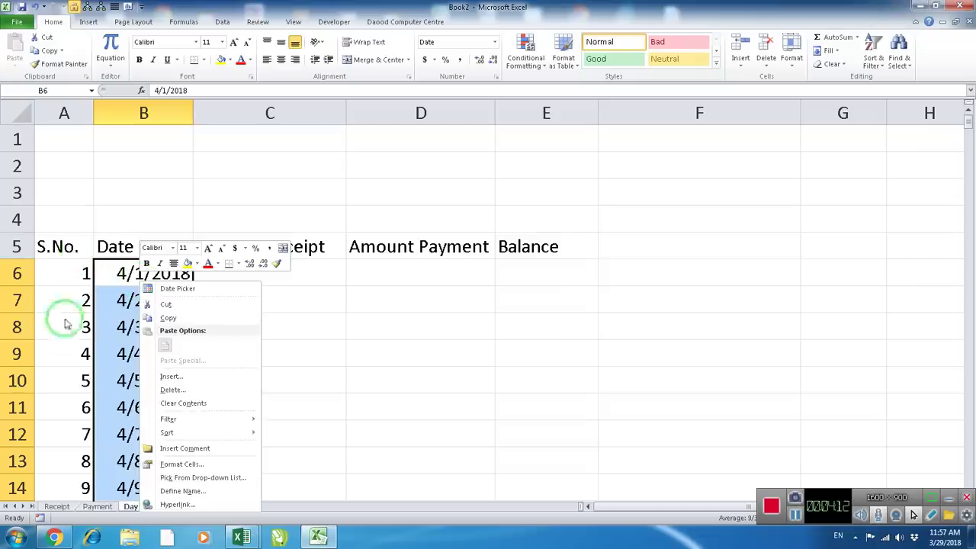
left_click(187, 461)
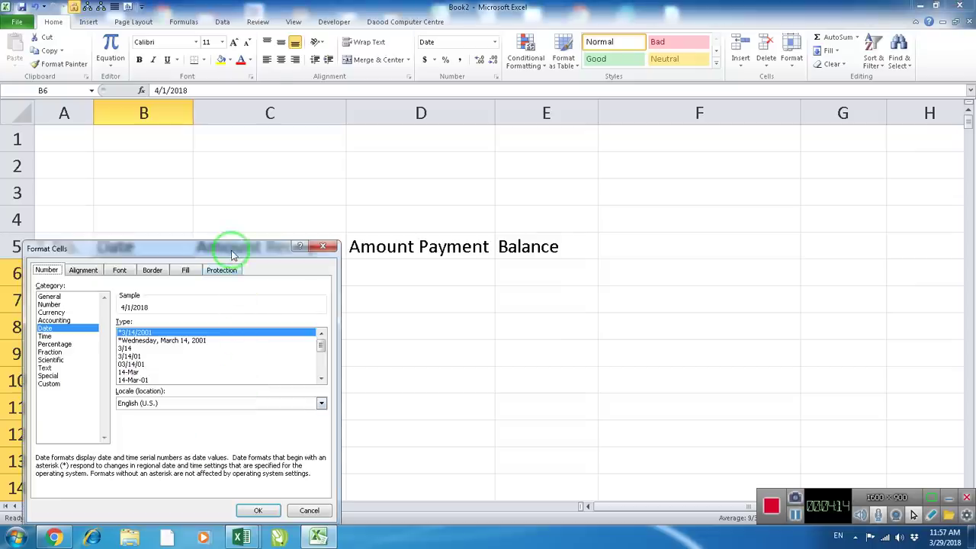
left_click_drag(229, 248, 505, 80)
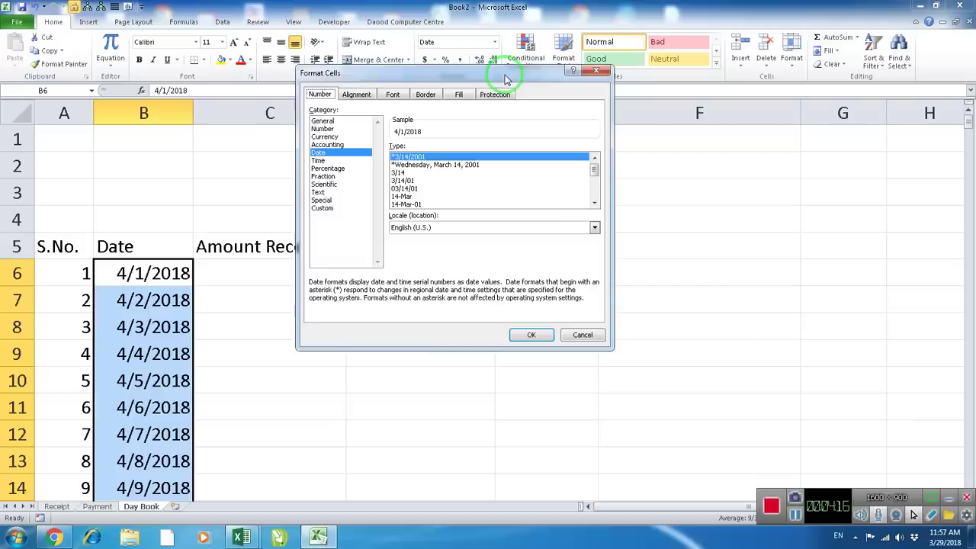
left_click(406, 204)
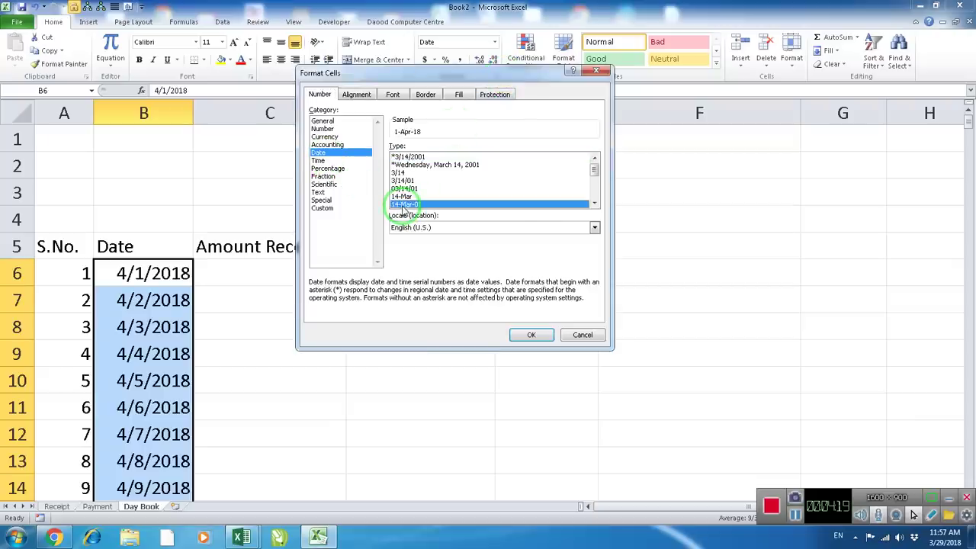
left_click(532, 335)
left_click(252, 323)
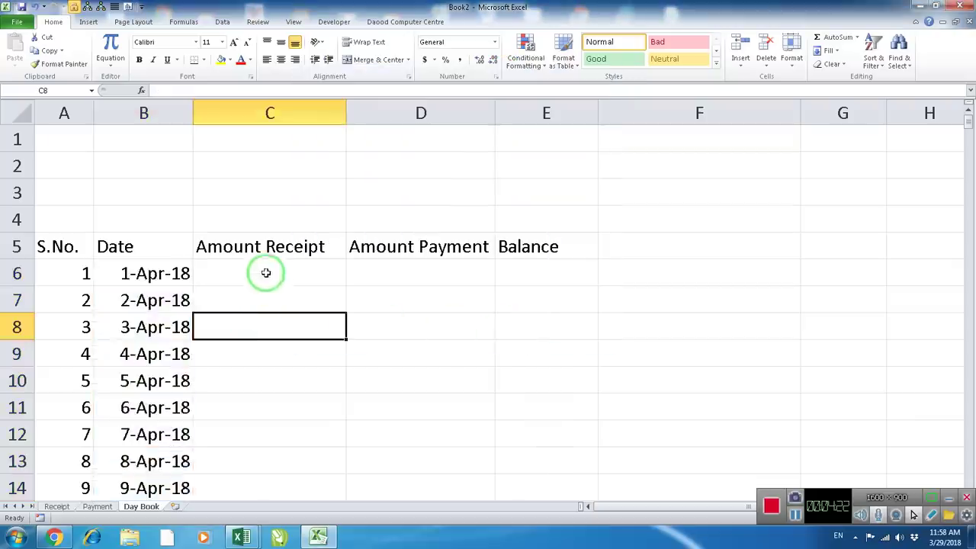
scroll(266, 271, "down", 3)
left_click(98, 217)
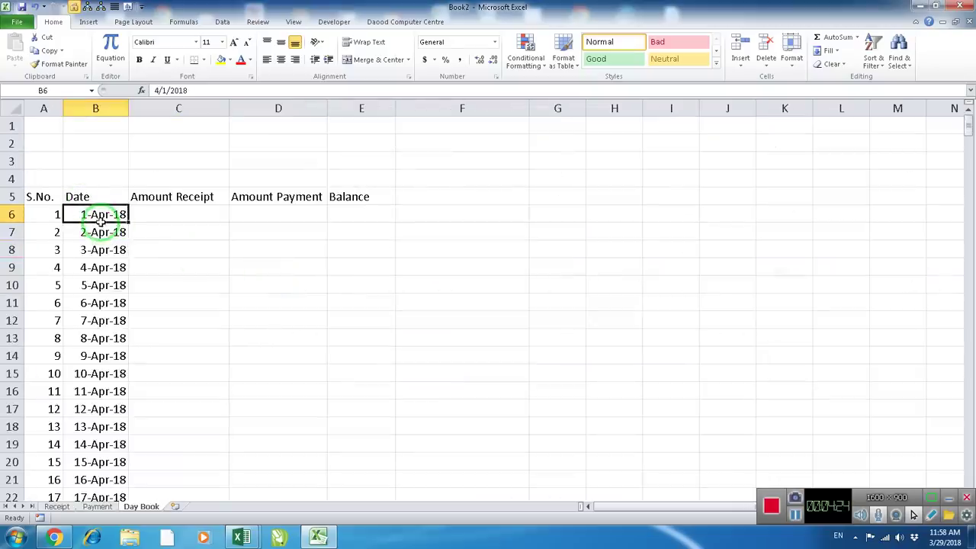
scroll(161, 260, "down", 6)
scroll(161, 260, "down", 11)
scroll(160, 260, "down", 7)
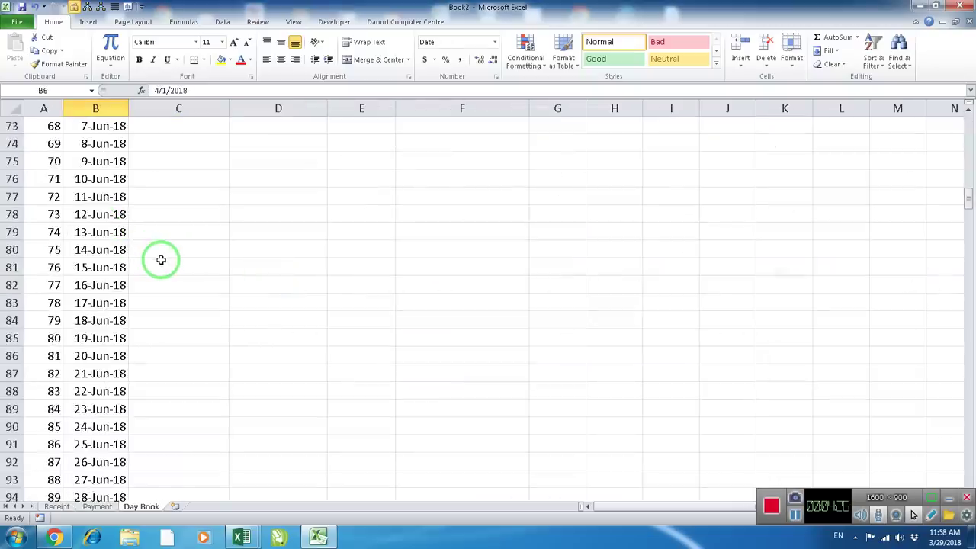
scroll(161, 260, "down", 14)
scroll(162, 260, "down", 12)
scroll(162, 260, "down", 9)
scroll(162, 260, "down", 13)
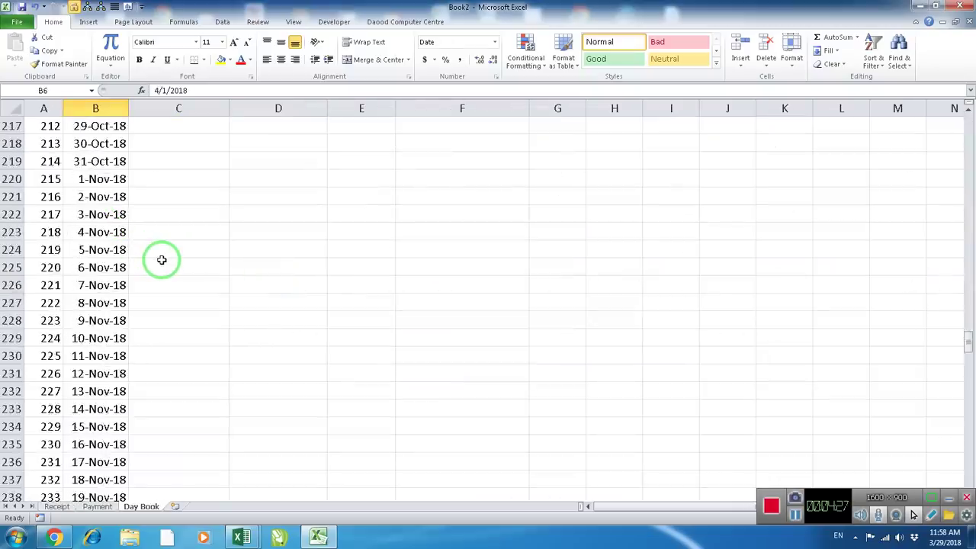
scroll(162, 260, "down", 7)
scroll(161, 260, "down", 8)
scroll(161, 260, "down", 10)
scroll(161, 260, "down", 13)
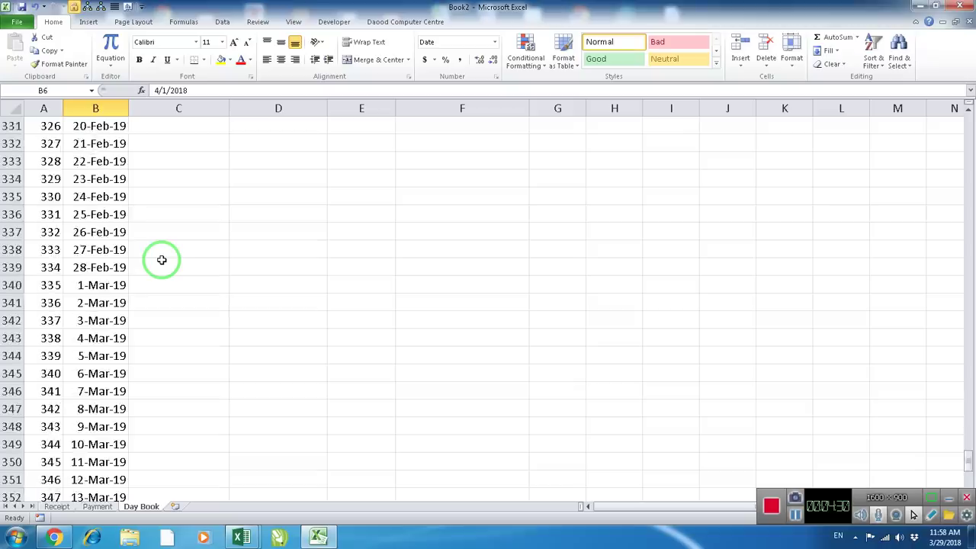
scroll(161, 260, "down", 6)
scroll(162, 260, "down", 6)
scroll(161, 260, "up", 5)
scroll(161, 260, "up", 7)
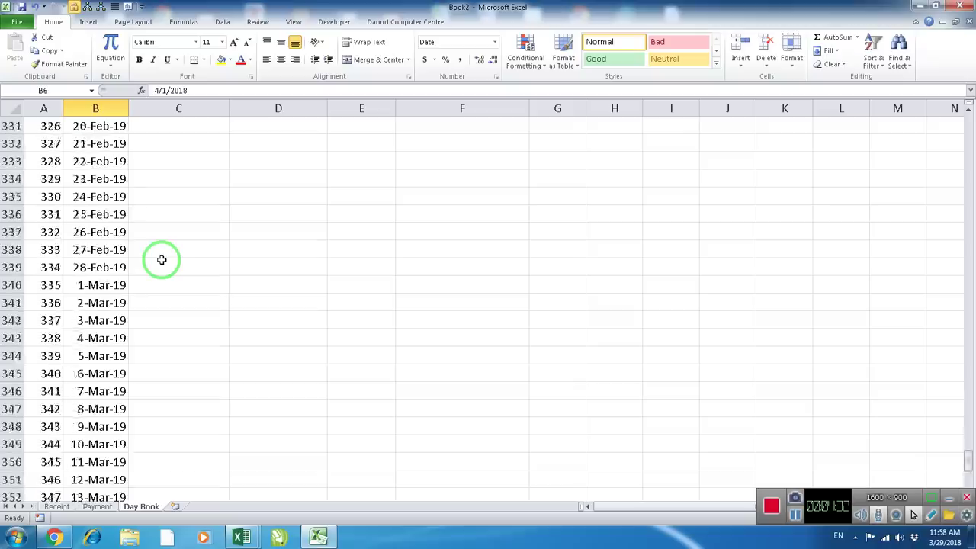
scroll(161, 260, "up", 9)
scroll(162, 260, "down", 8)
scroll(162, 260, "down", 11)
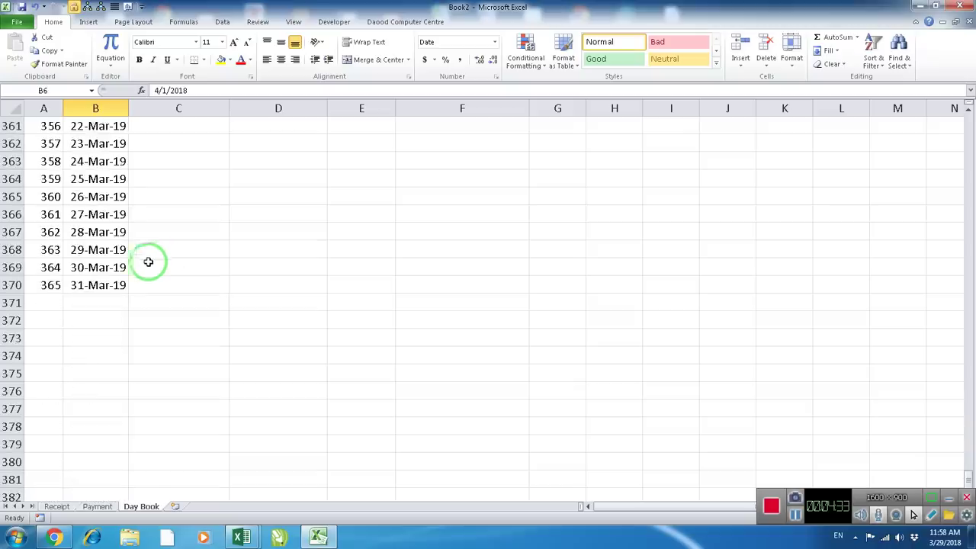
scroll(114, 268, "up", 12)
scroll(115, 267, "up", 13)
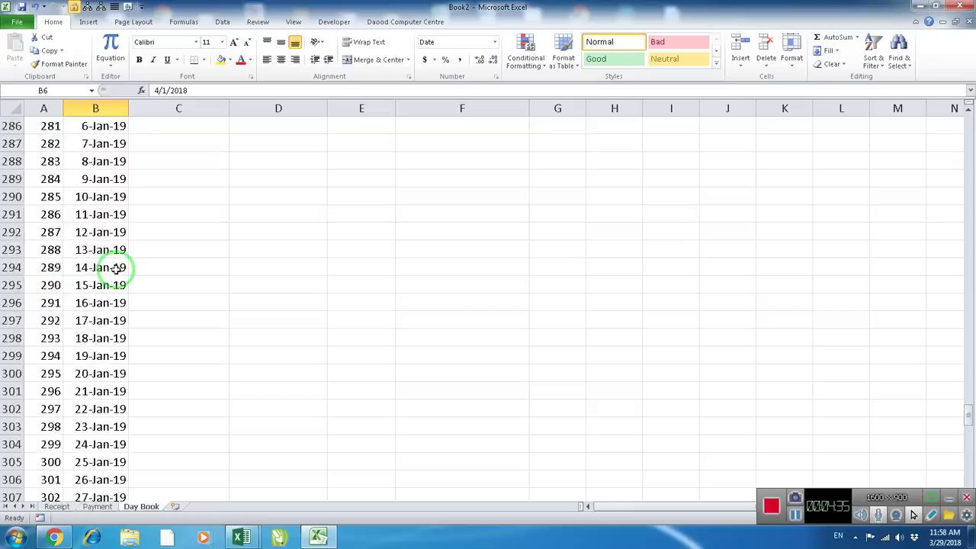
scroll(114, 268, "up", 14)
scroll(114, 268, "up", 12)
scroll(114, 267, "up", 12)
scroll(115, 268, "up", 11)
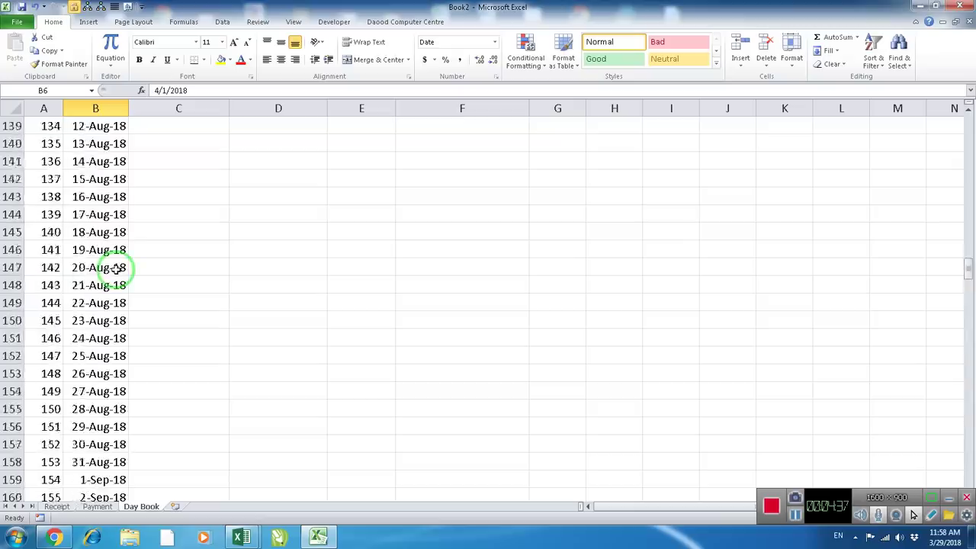
scroll(114, 268, "up", 7)
scroll(114, 267, "up", 14)
scroll(115, 268, "up", 12)
Centre the serial numbers in the Day Book's S.No. column A
scroll(114, 268, "up", 6)
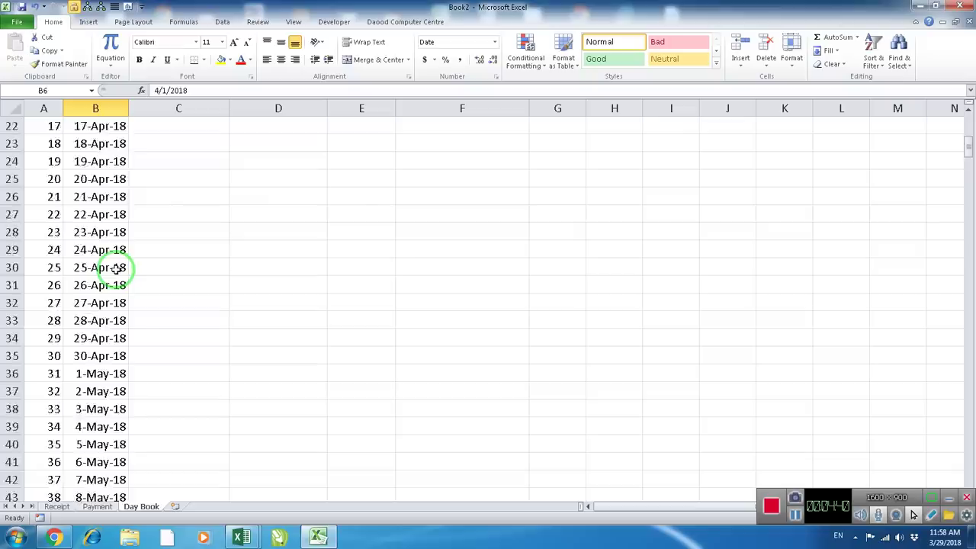
scroll(114, 268, "up", 7)
left_click(113, 248)
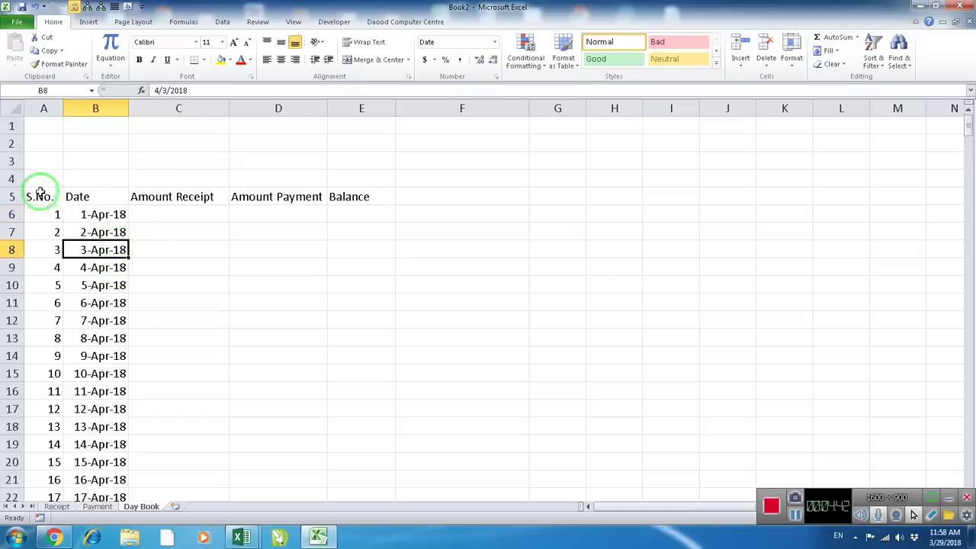
left_click(43, 109)
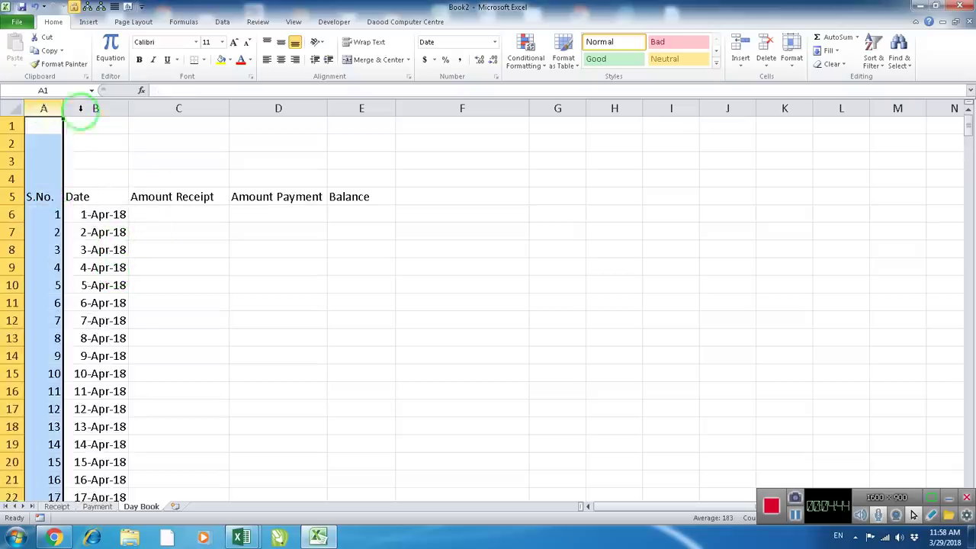
left_click(282, 60)
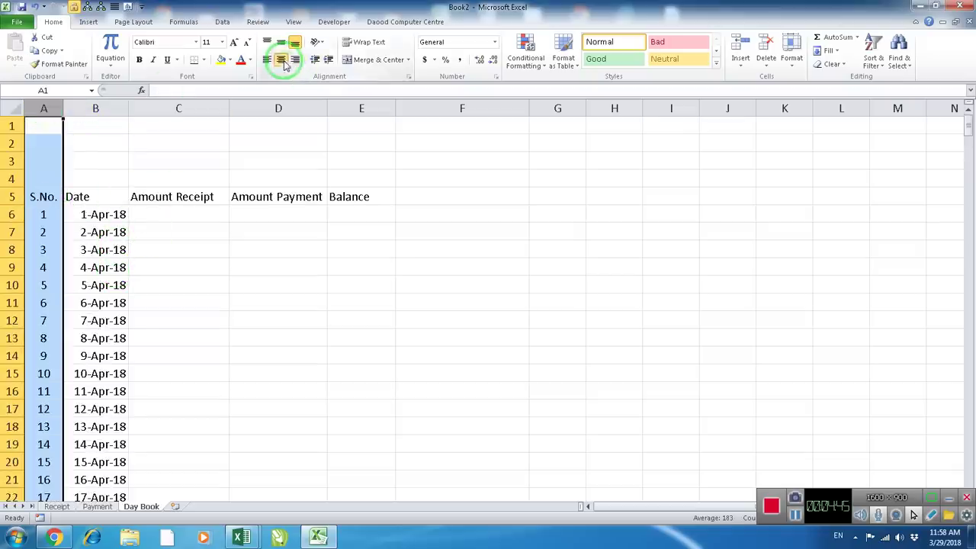
Review the Amount Receipt, Amount Payment and Balance headings, then go to the Receipt sheet
scroll(145, 221, "up", 4)
left_click(135, 221)
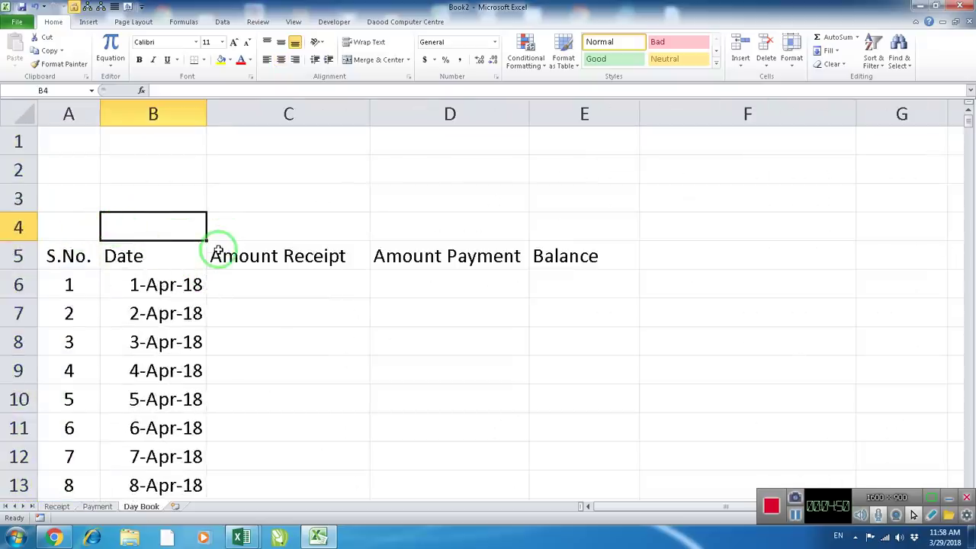
scroll(217, 244, "down", 1)
left_click(297, 172)
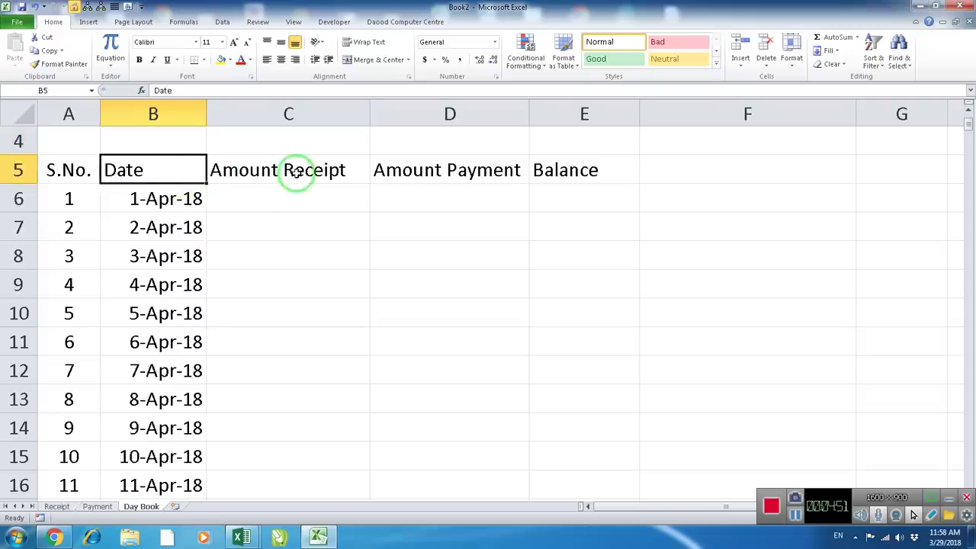
left_click(412, 174)
left_click(545, 170)
left_click(359, 199)
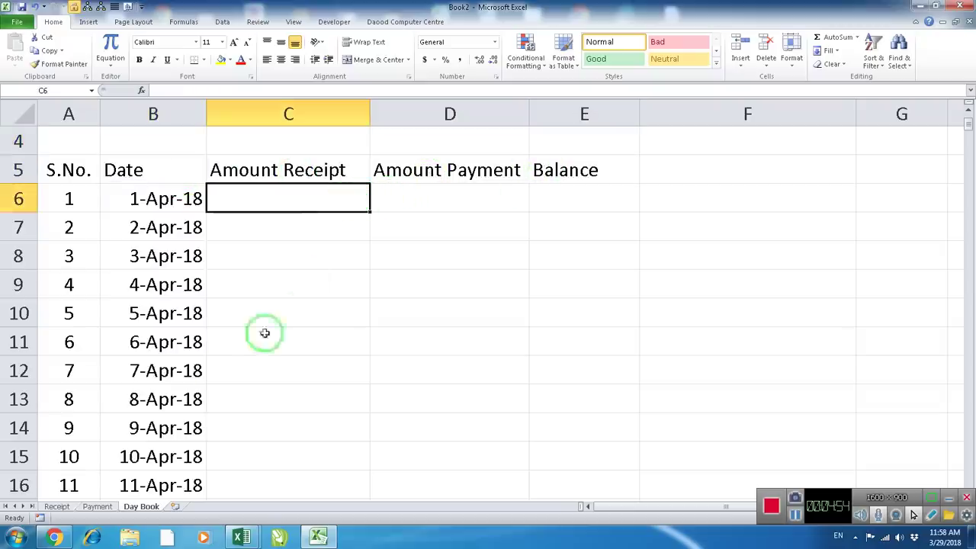
left_click(57, 507)
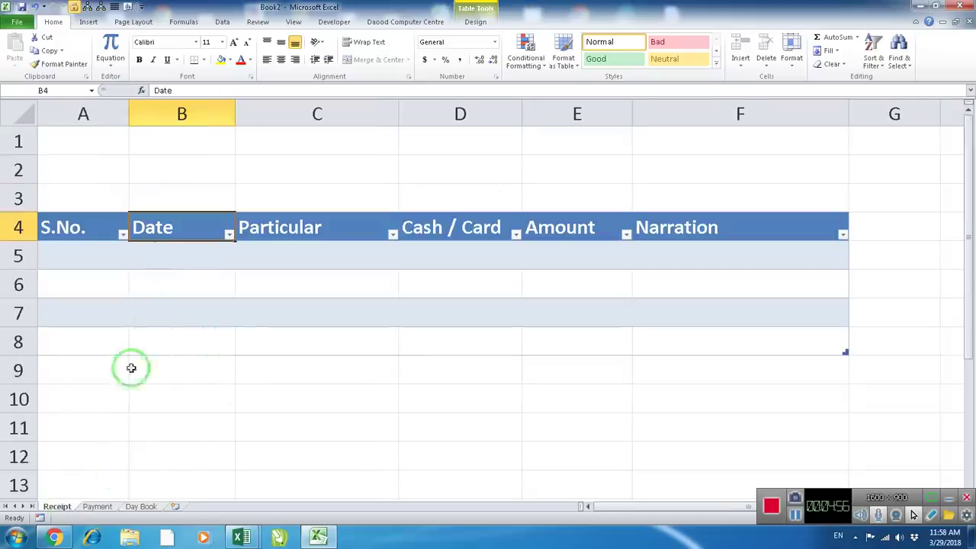
left_click(149, 257)
left_click(89, 253)
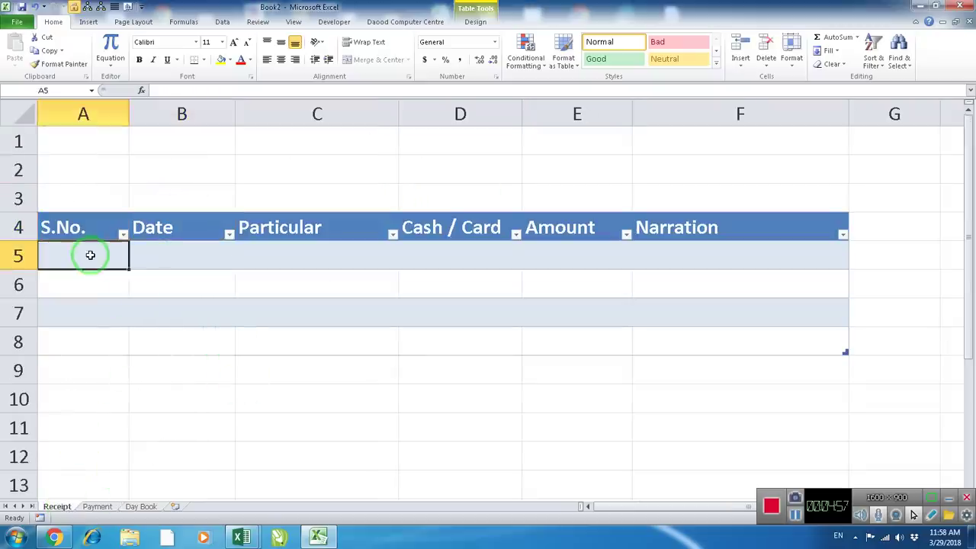
left_click(177, 258)
mouse_move(84, 256)
left_mouse_down()
mouse_move(91, 353)
mouse_move(81, 257)
left_mouse_up()
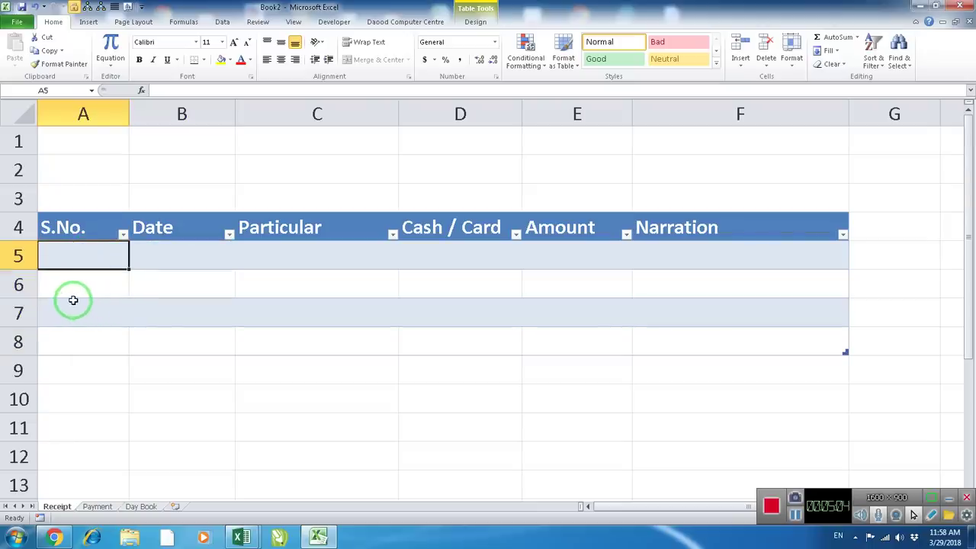
scroll(73, 300, "up", 1)
scroll(73, 300, "up", 1)
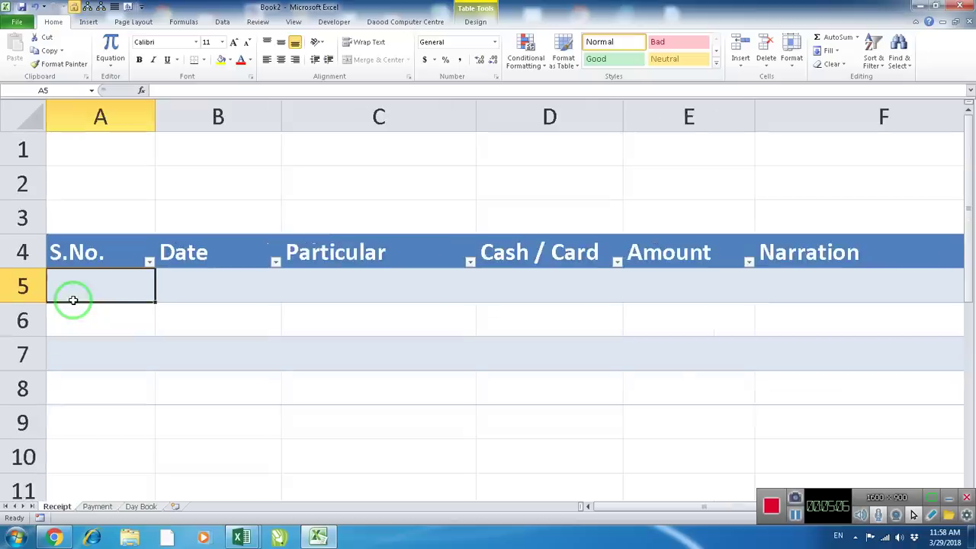
type("=i")
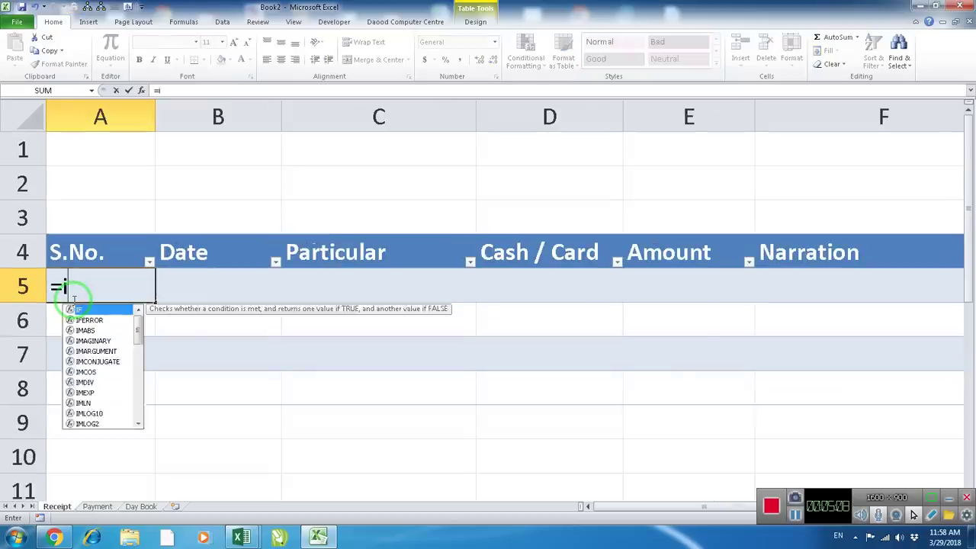
type("f(")
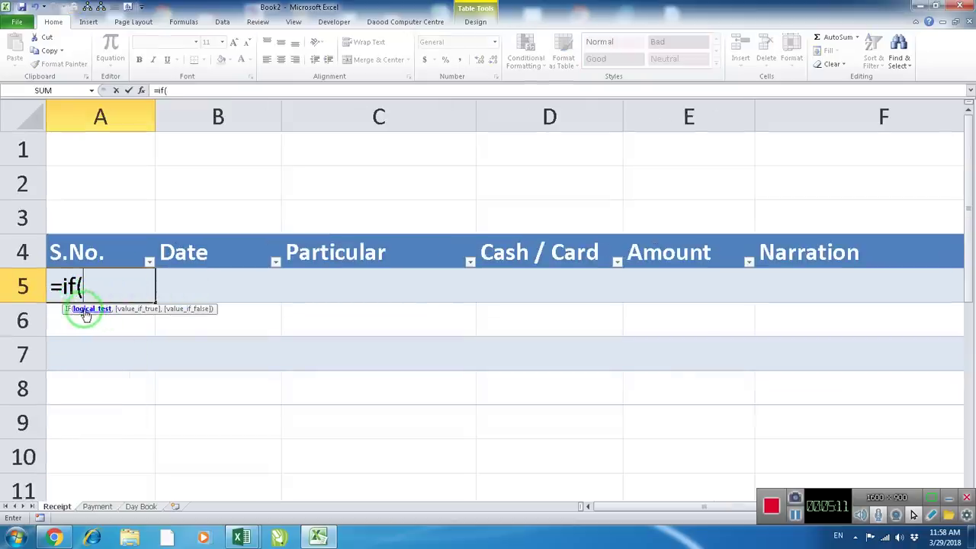
left_click(193, 294)
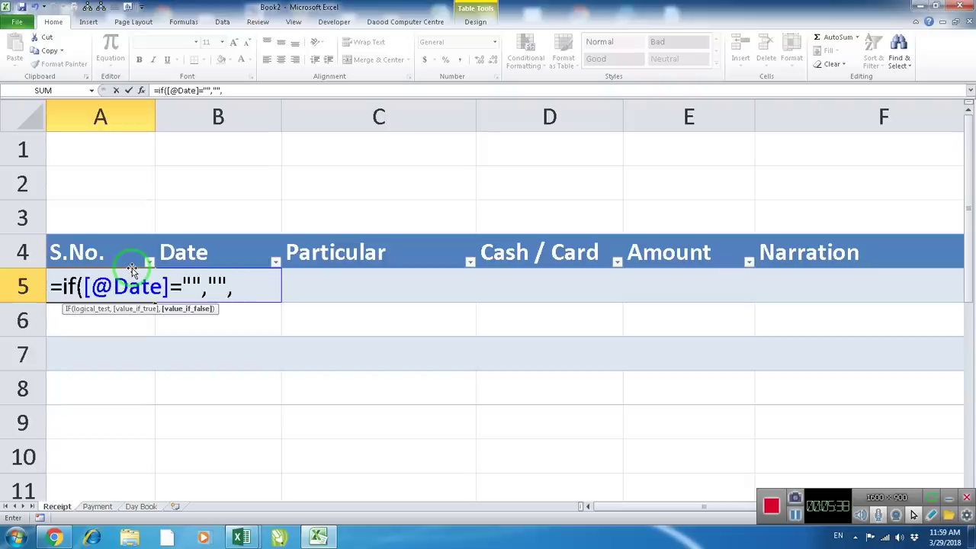
type("row(1:")
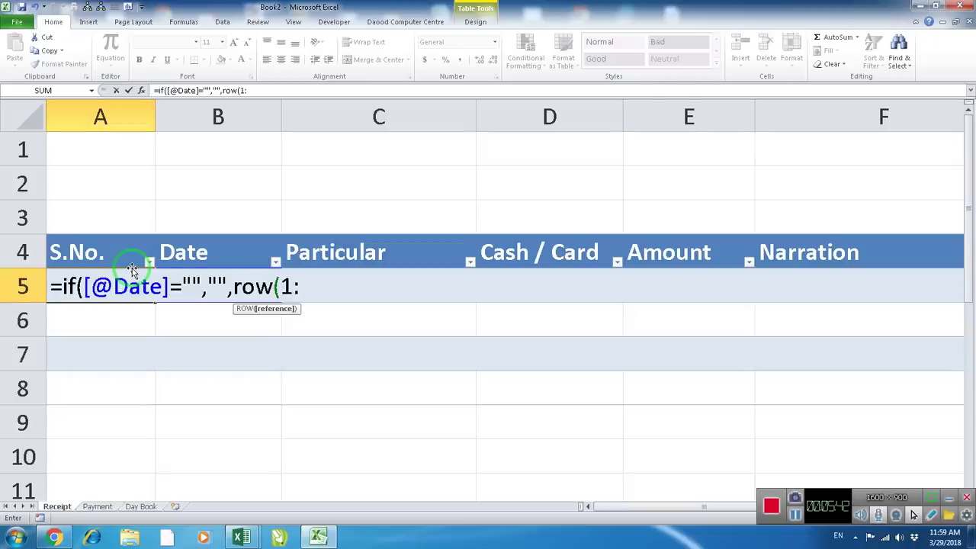
type("1")
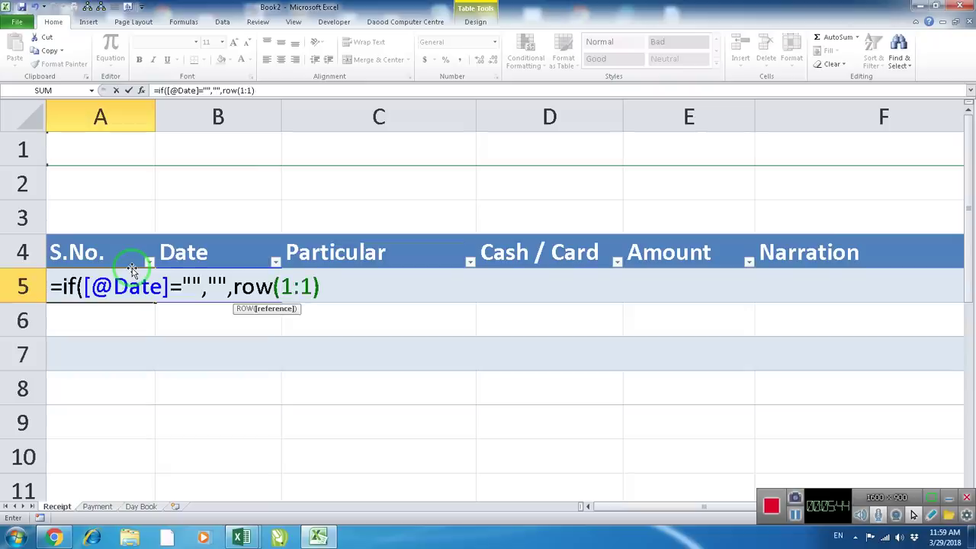
type(")")
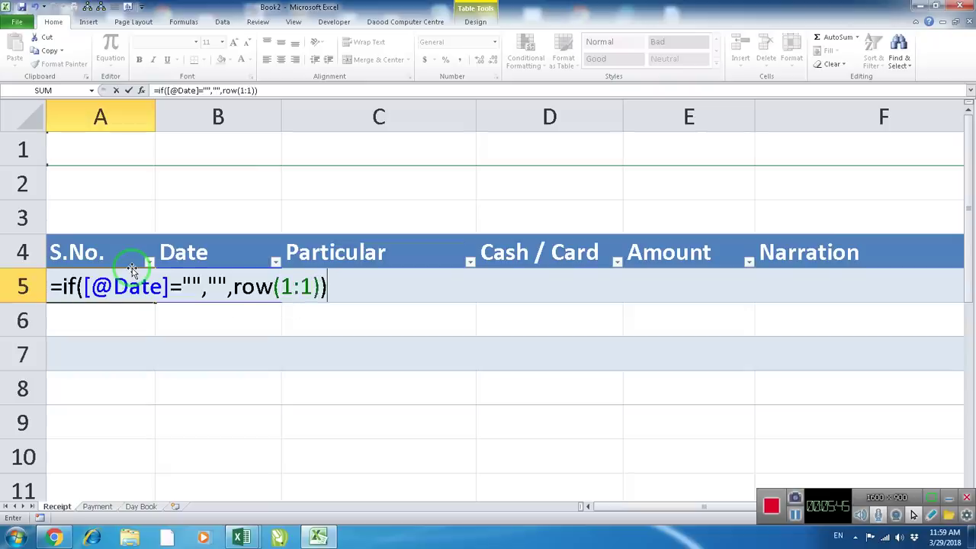
key("Return")
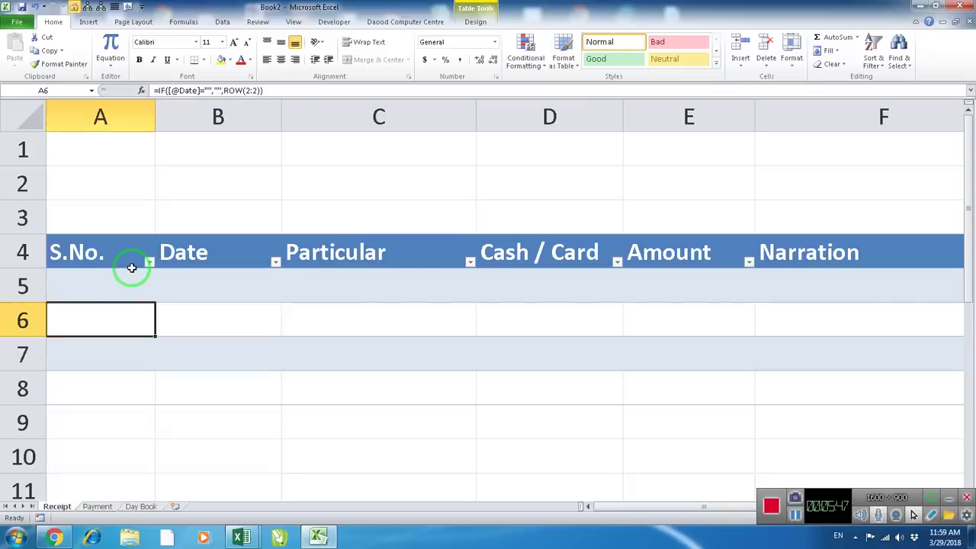
Check the S.No. formulas and enter 4/1/2018 as the first Receipt date in B5
left_click(129, 283)
left_click(126, 316)
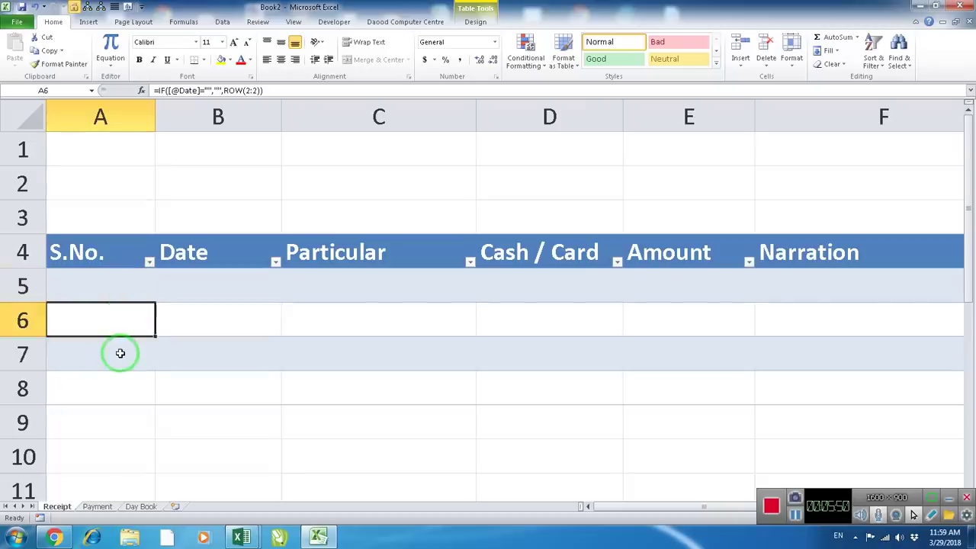
left_click(122, 351)
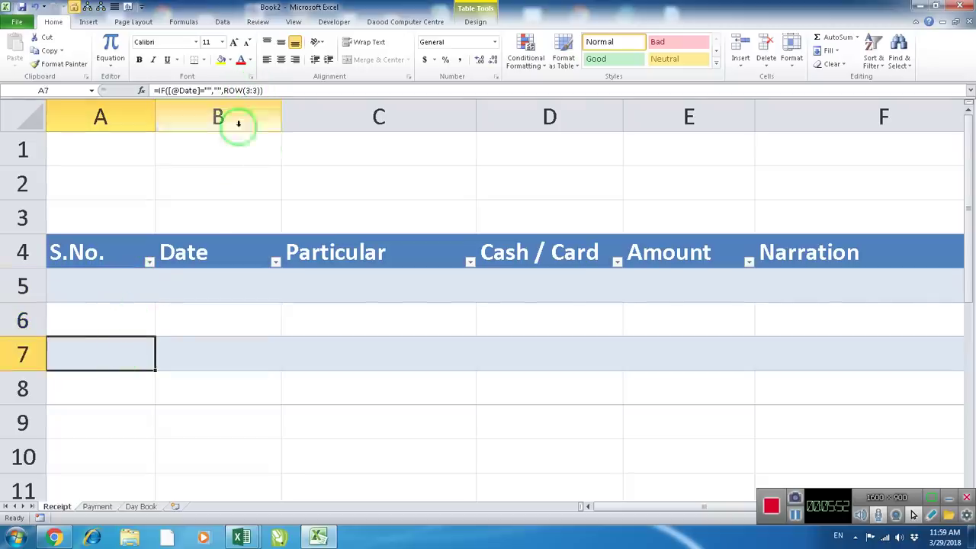
left_click(210, 284)
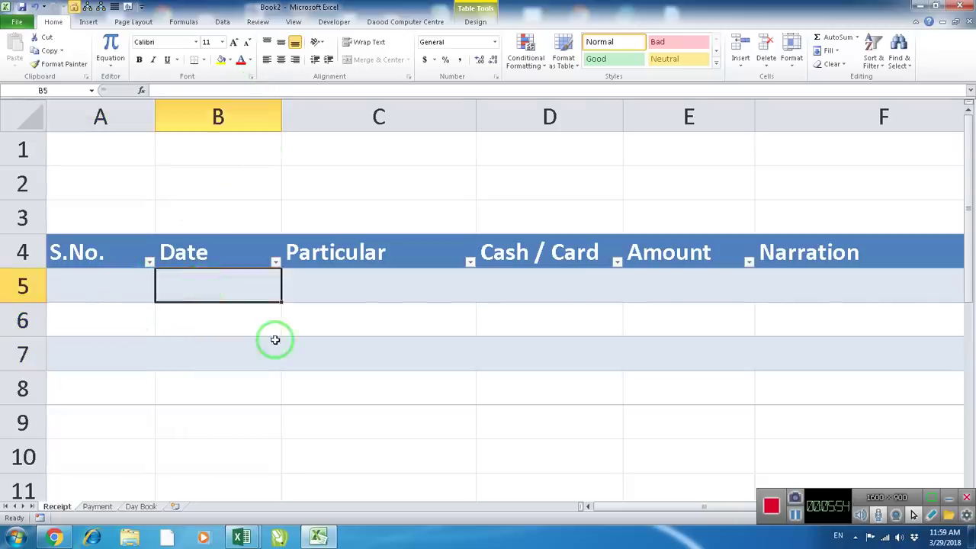
type("4/1/2018")
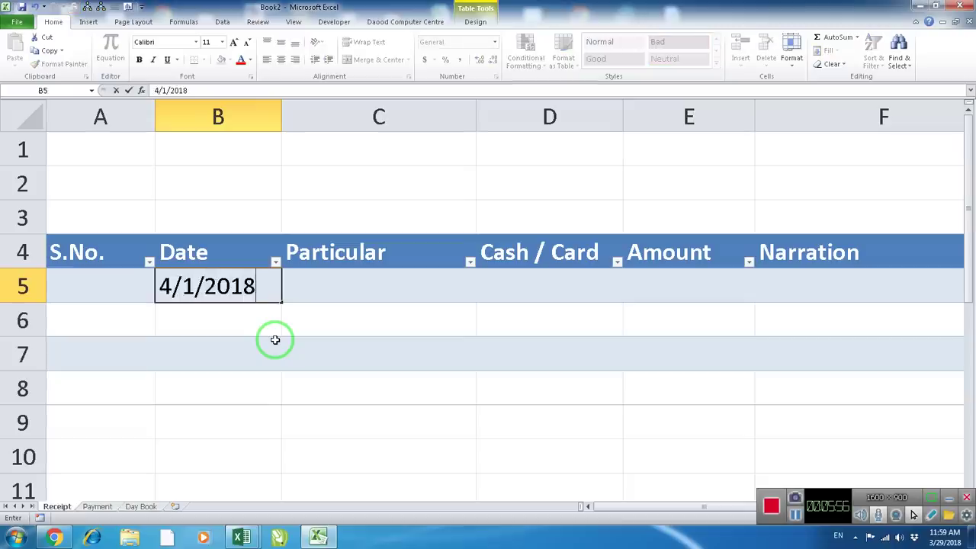
key("Return")
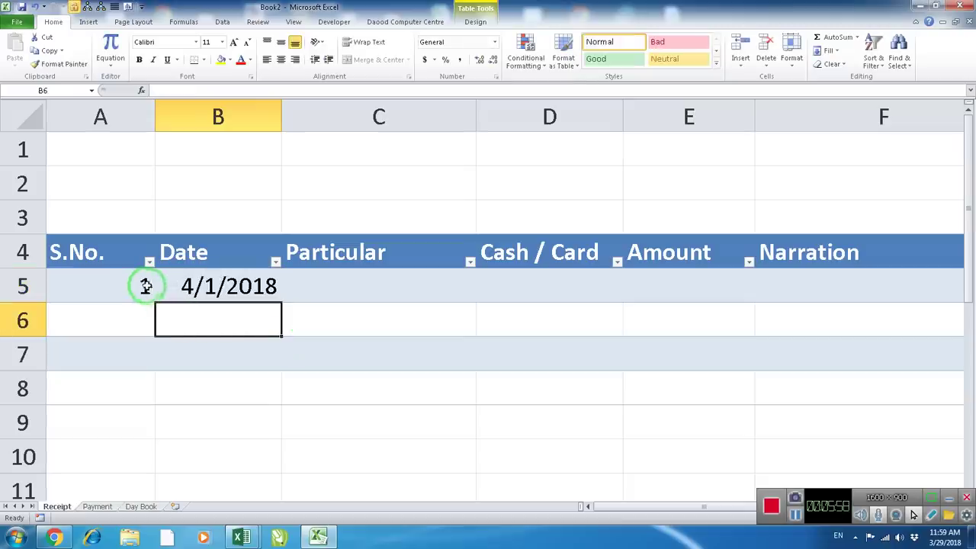
Centre the Receipt S.No. values and narrow column A
left_click(123, 232)
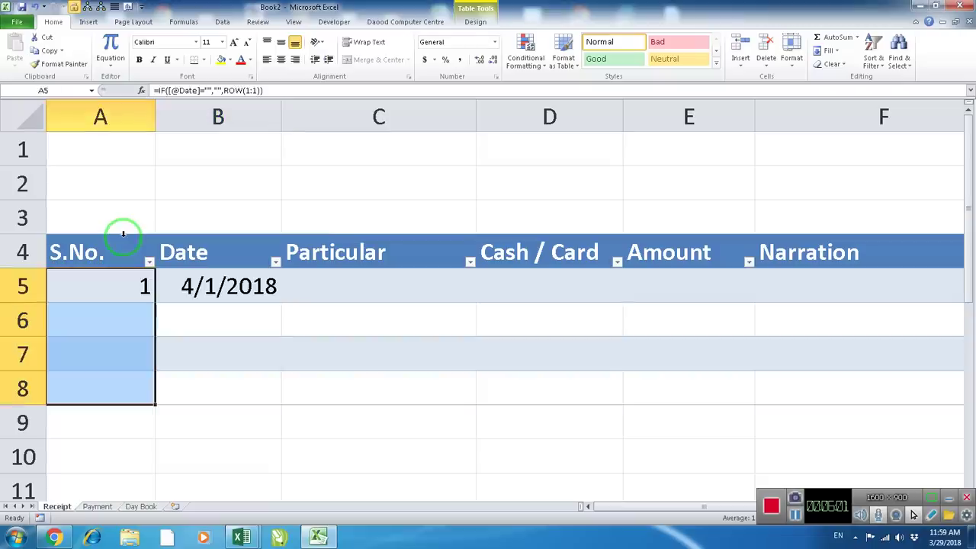
left_click(281, 59)
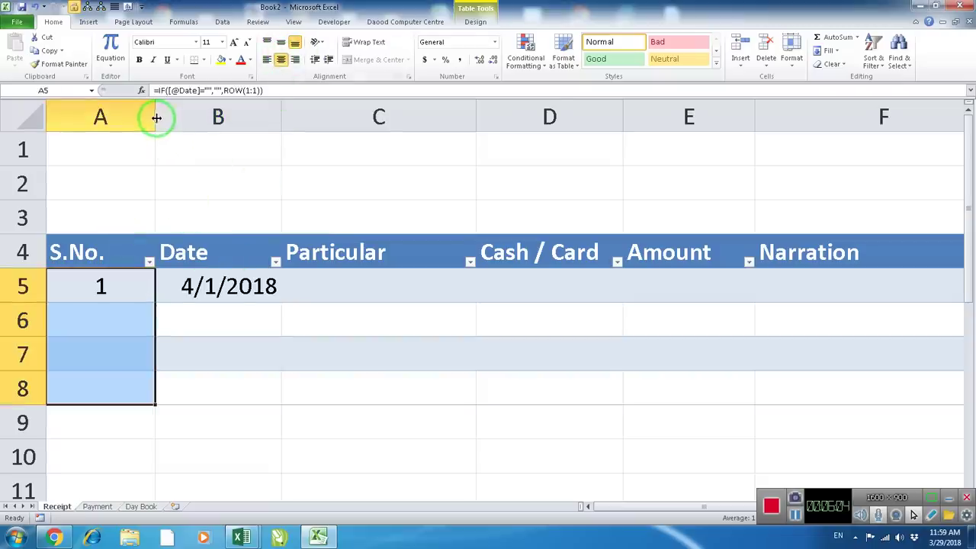
left_click_drag(156, 116, 121, 122)
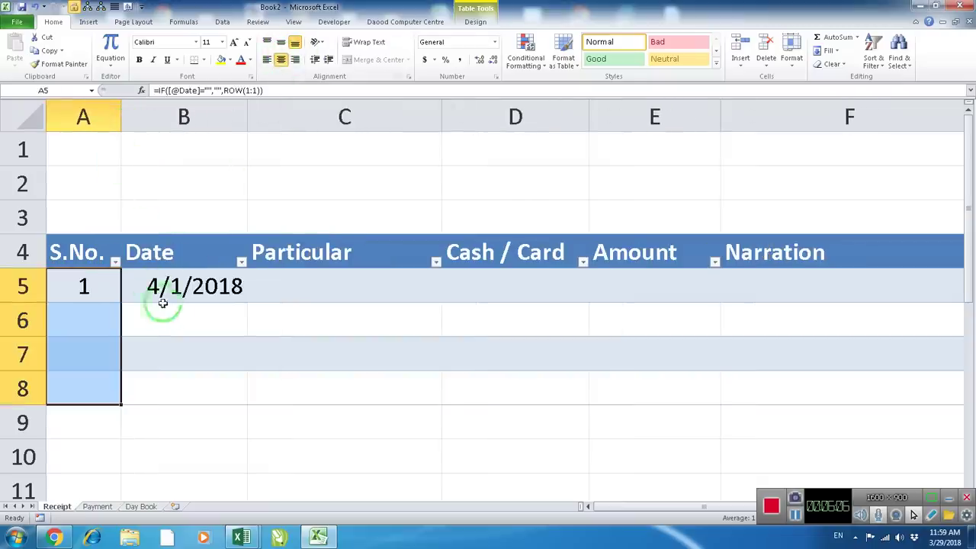
Format Receipt dates B5:B8 with the 14-Mar-01 Date style, showing 1-Apr-18
left_click_drag(175, 285, 180, 378)
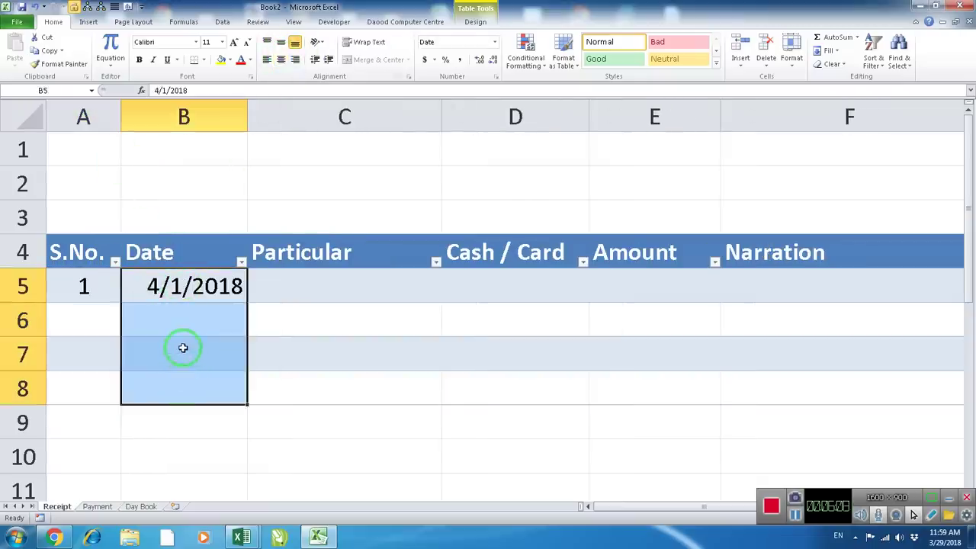
right_click(183, 347)
left_click(229, 313)
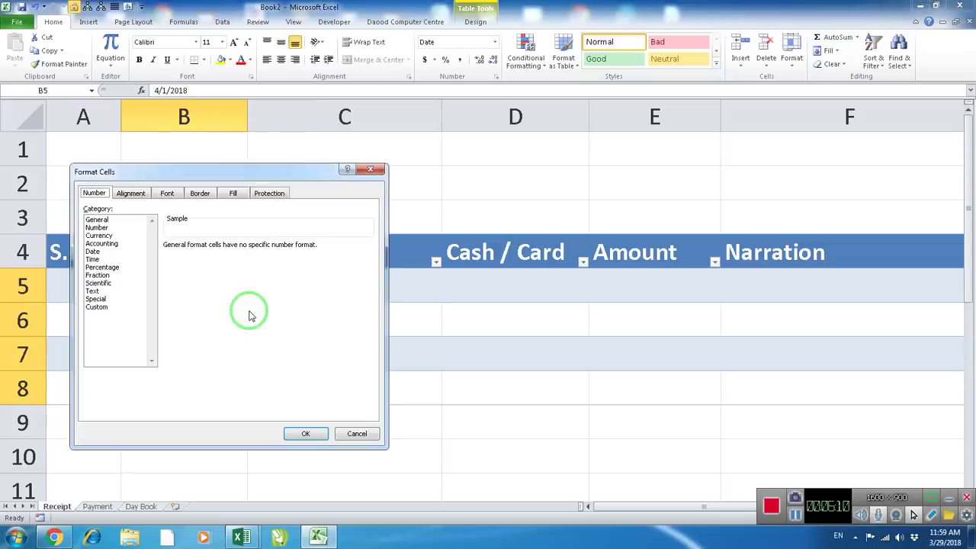
left_click(93, 251)
left_click(190, 303)
left_click(305, 434)
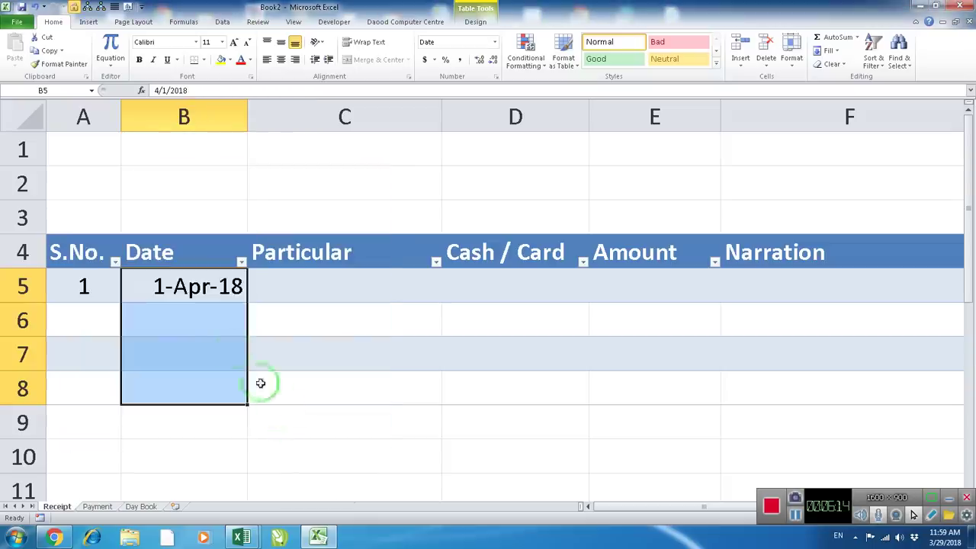
left_click(207, 316)
left_click(316, 284)
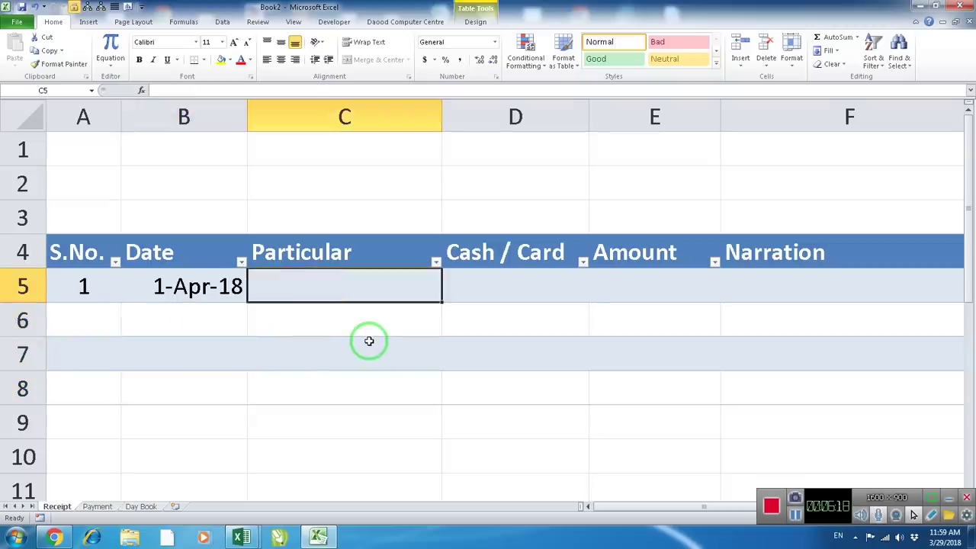
Enter the first receipt: owner's name, Cash, 50000, narration 'Being Cash Receipt from Owner'
type("mr.")
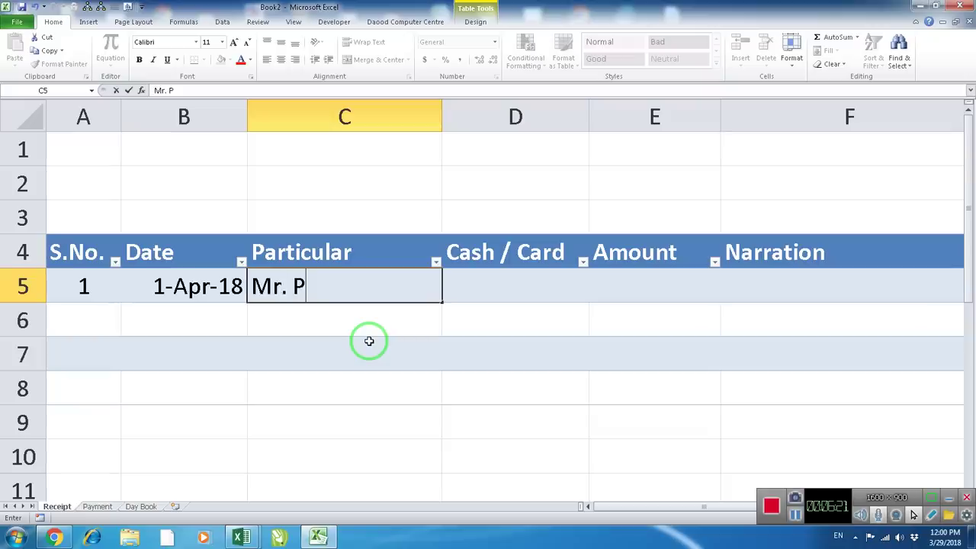
key("Tab")
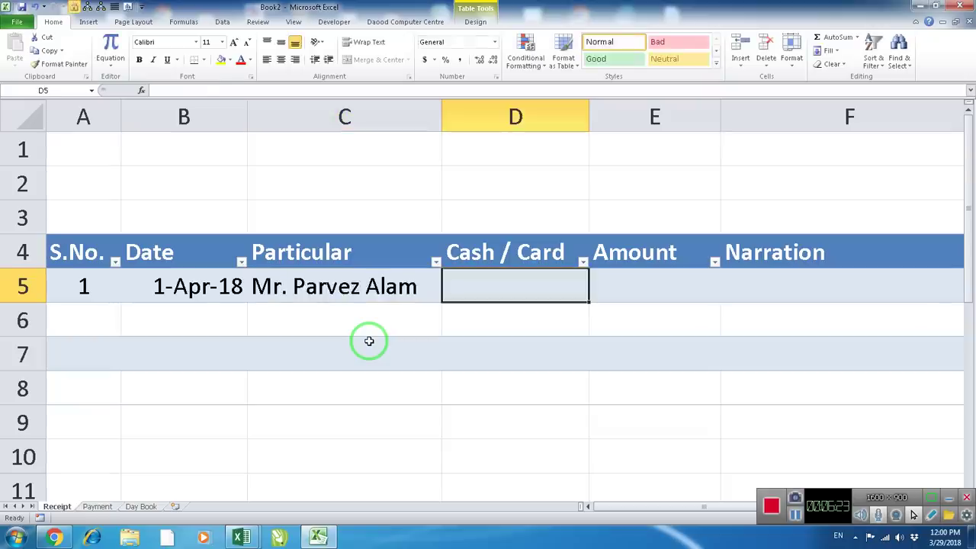
type("Cash")
key("Tab")
type("5")
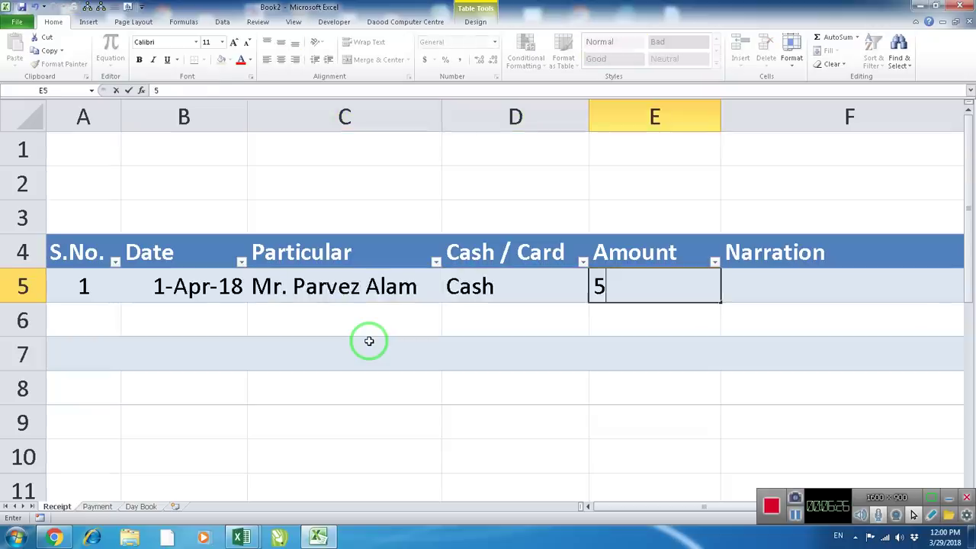
type("000")
key("Tab")
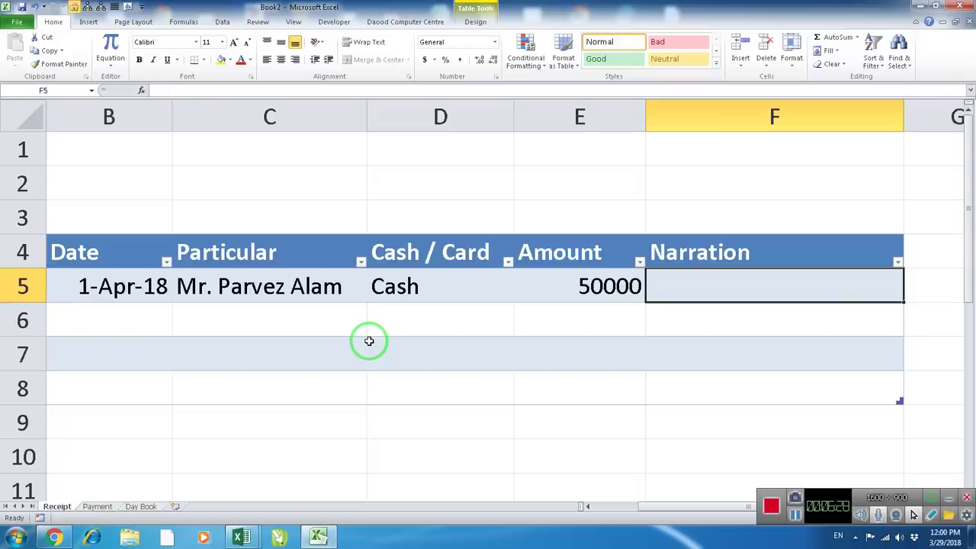
type("Being Cash Receipt from")
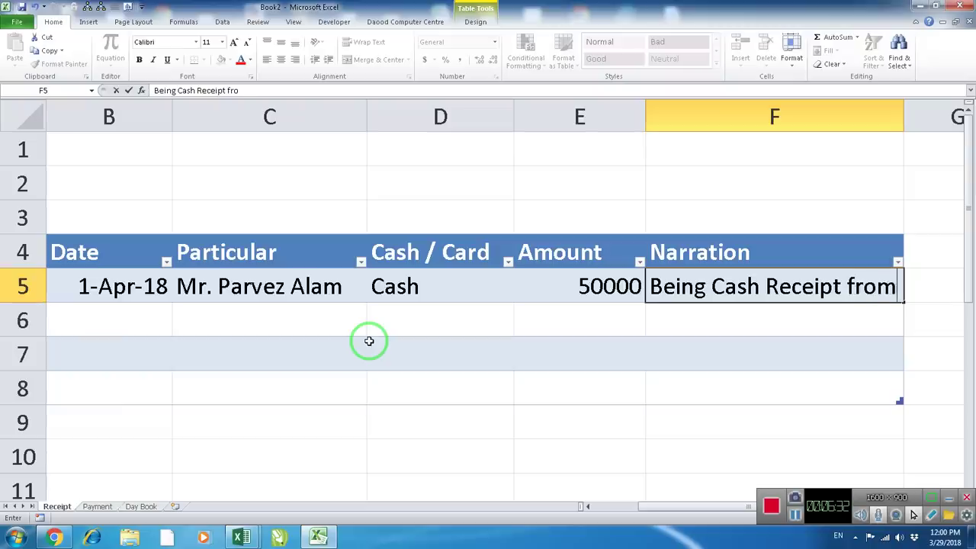
type(" Owner")
key("Return")
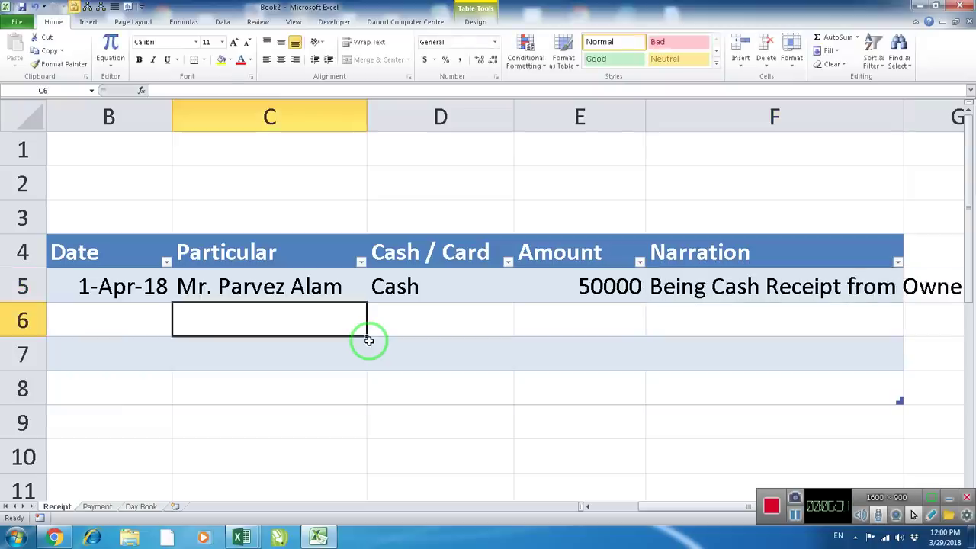
Widen the Narration column to fit and review the first receipt's entries
scroll(651, 195, "down", 1)
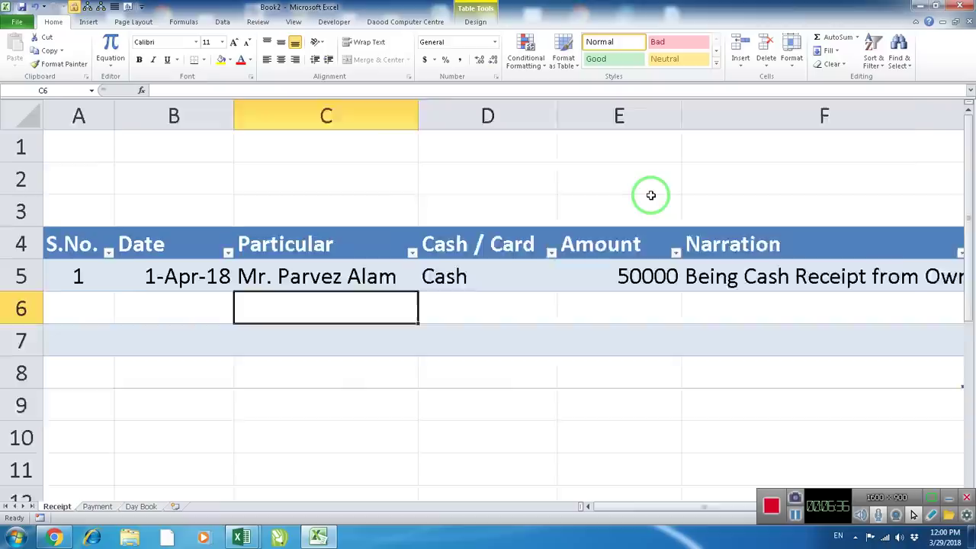
scroll(650, 195, "down", 1)
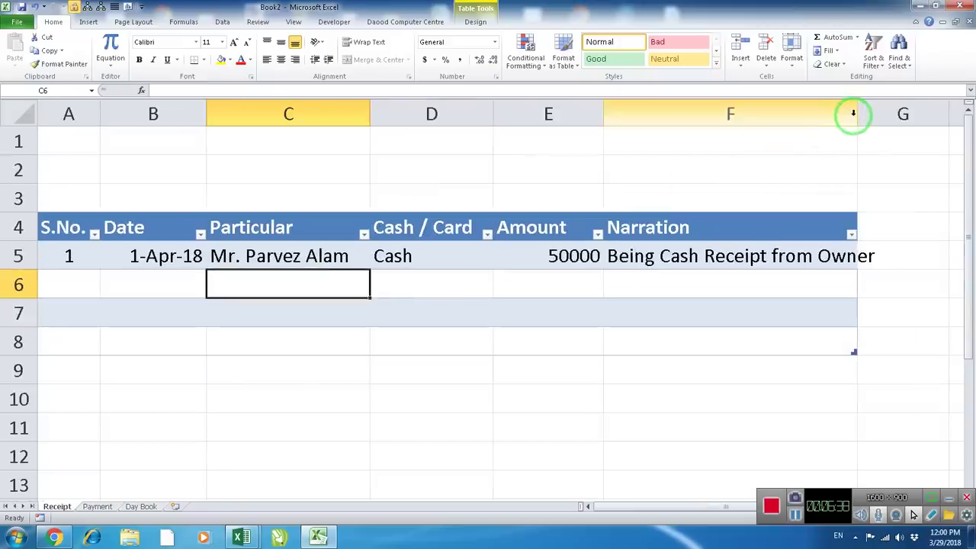
left_click_drag(855, 114, 879, 113)
left_click_drag(882, 113, 883, 114)
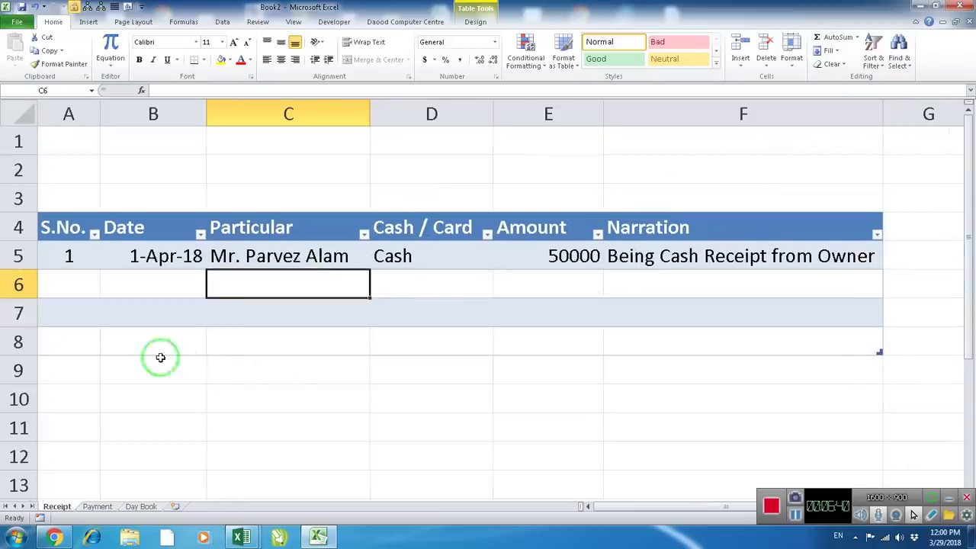
left_click(83, 254)
left_click(122, 254)
left_click(270, 250)
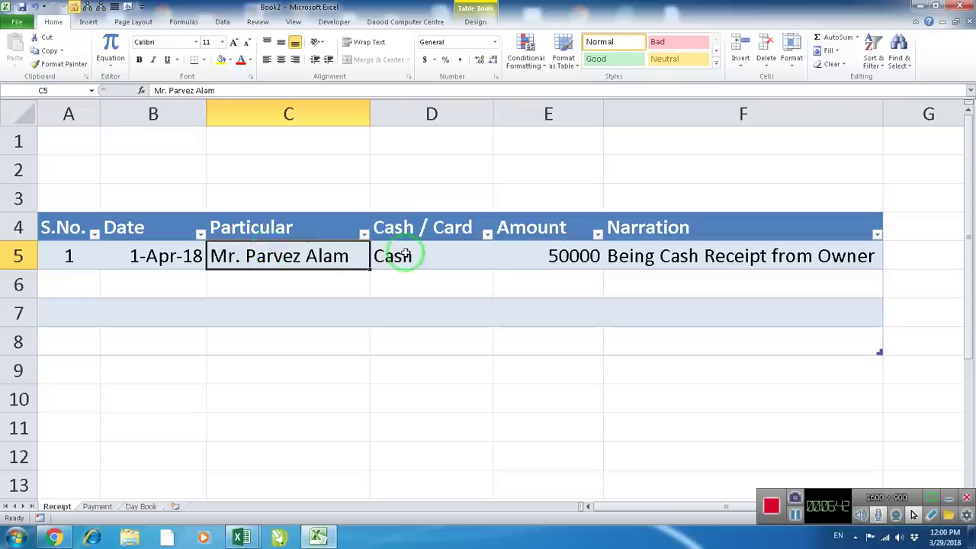
left_click(399, 253)
left_click(514, 257)
left_click(661, 268)
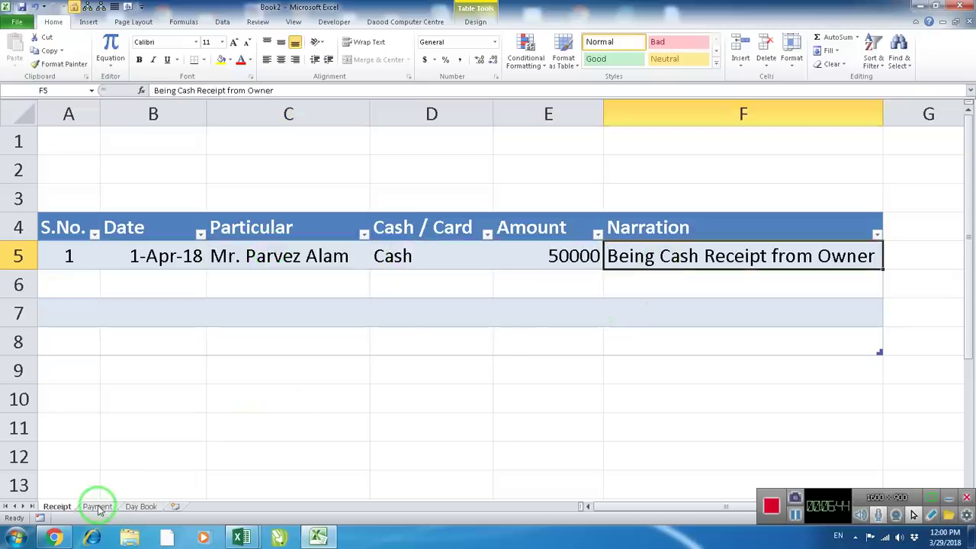
left_click(97, 507)
left_click(89, 248)
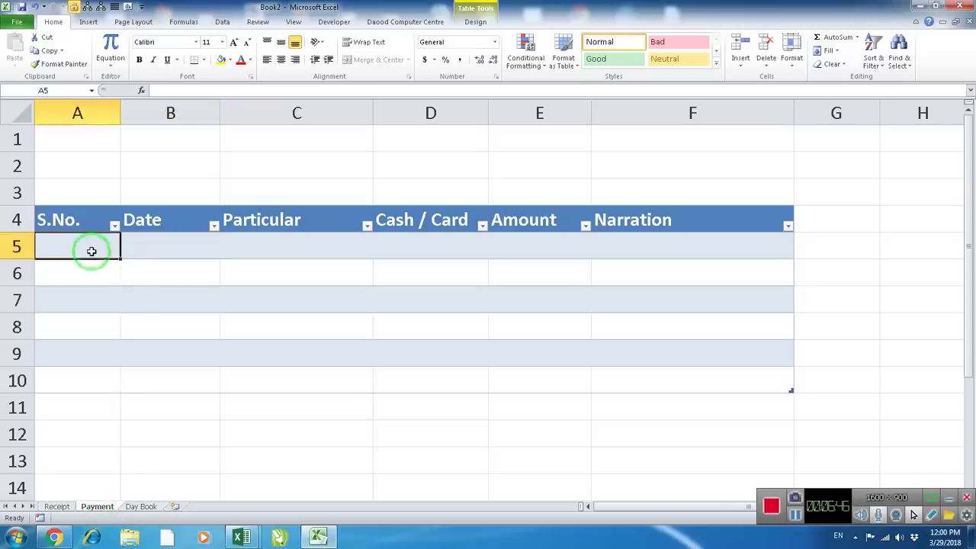
type("=if")
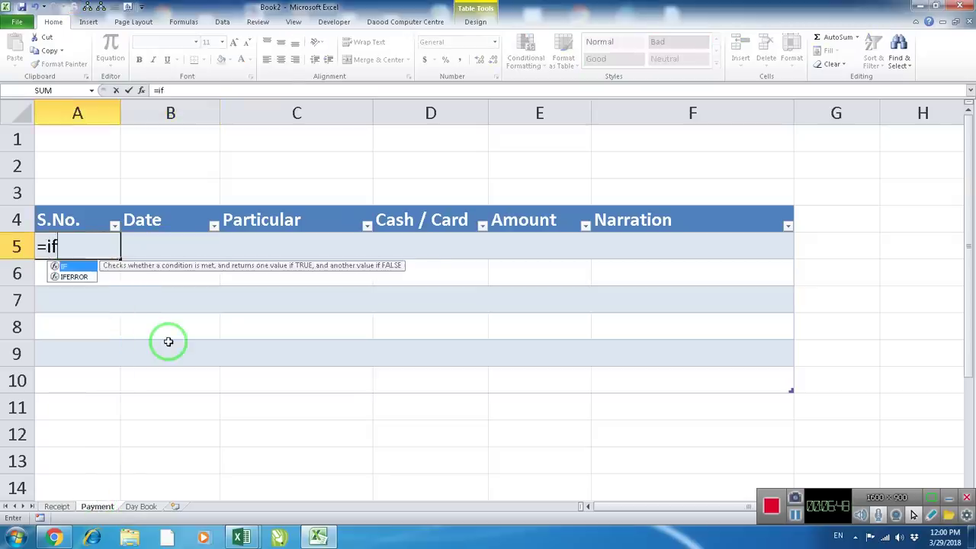
type("(")
left_click(188, 246)
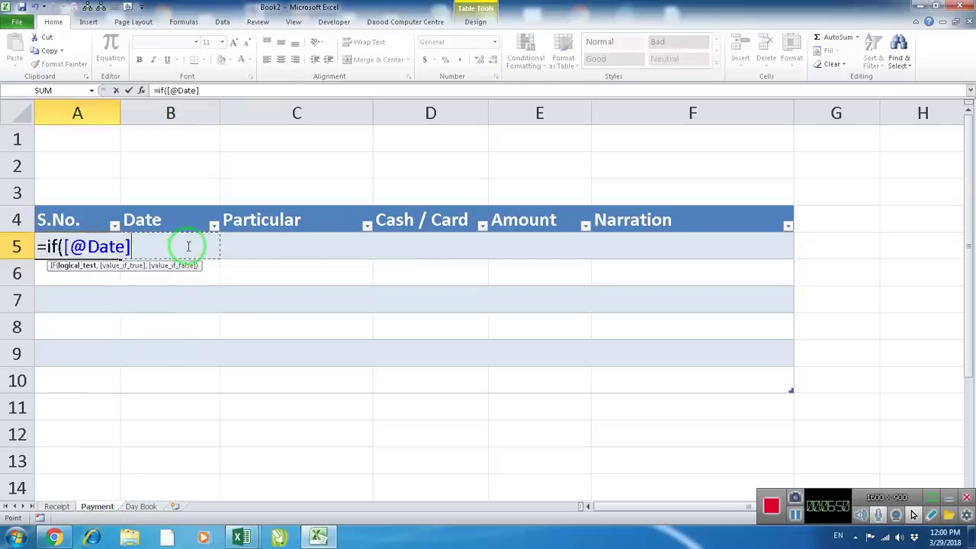
type("=")
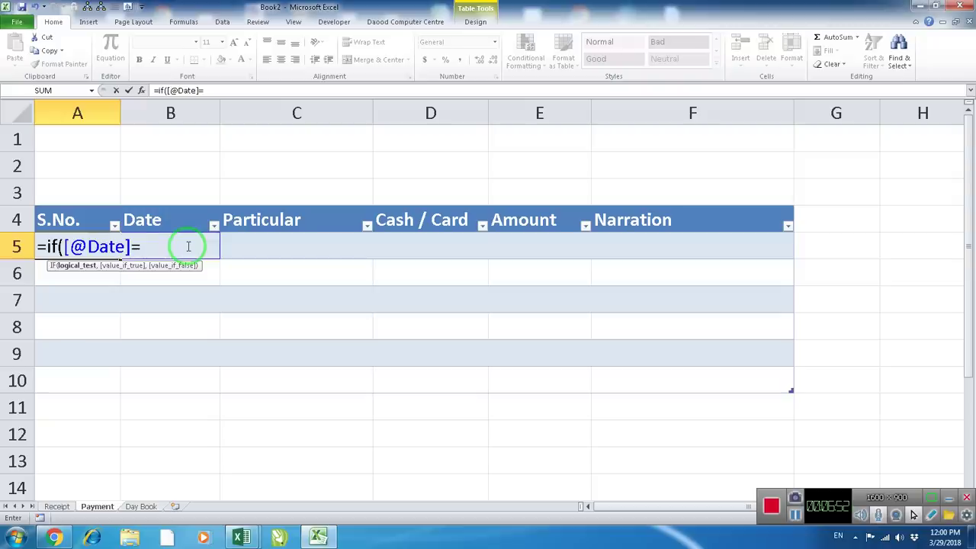
type("\"\"")
type(",")
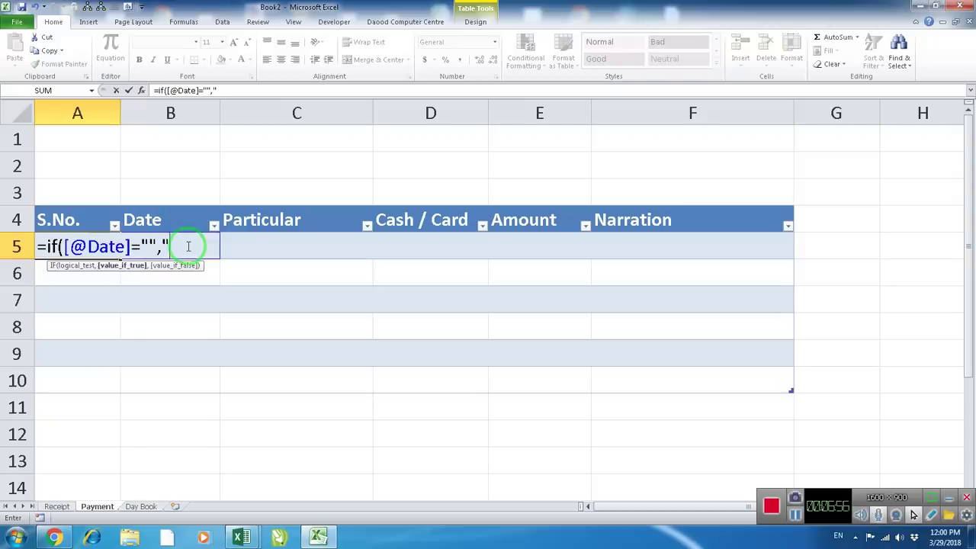
type("\"\"")
type(",row(1")
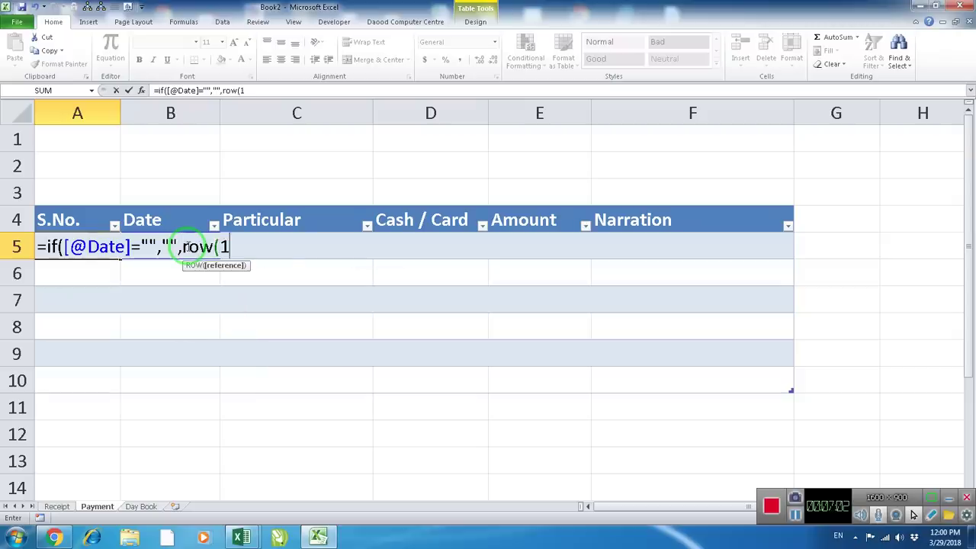
type(":1)")
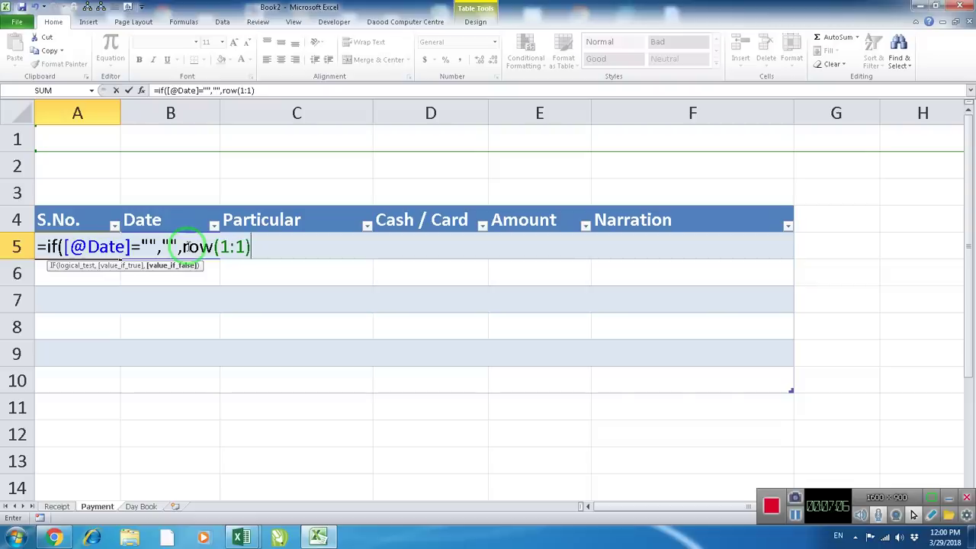
type(")")
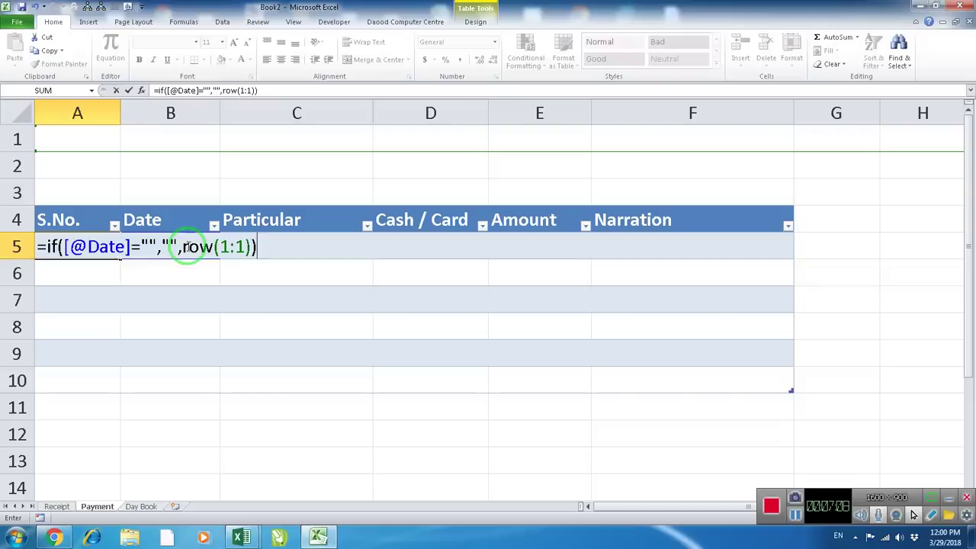
key("Return")
Enter 4/1/2018 as the first payment date in B5
left_click(187, 245)
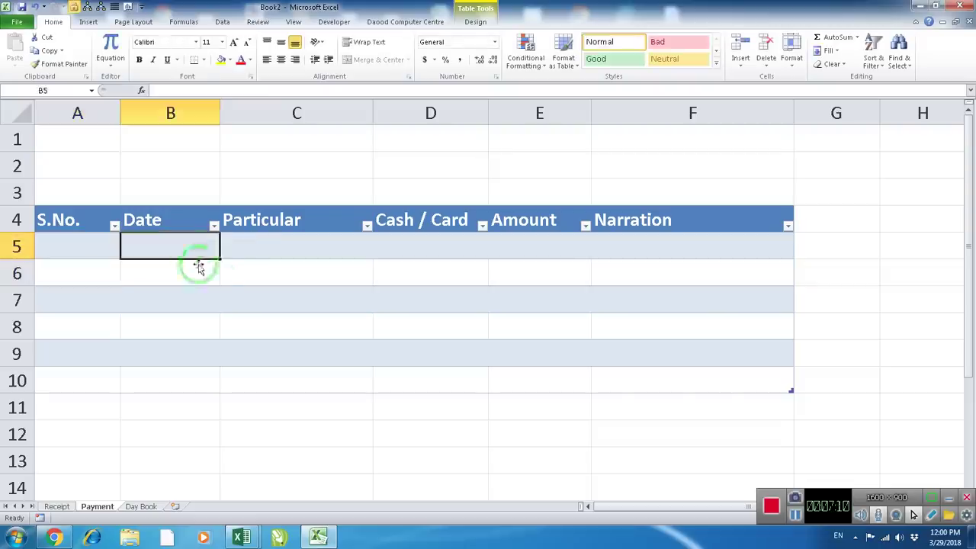
type("4/1/2018")
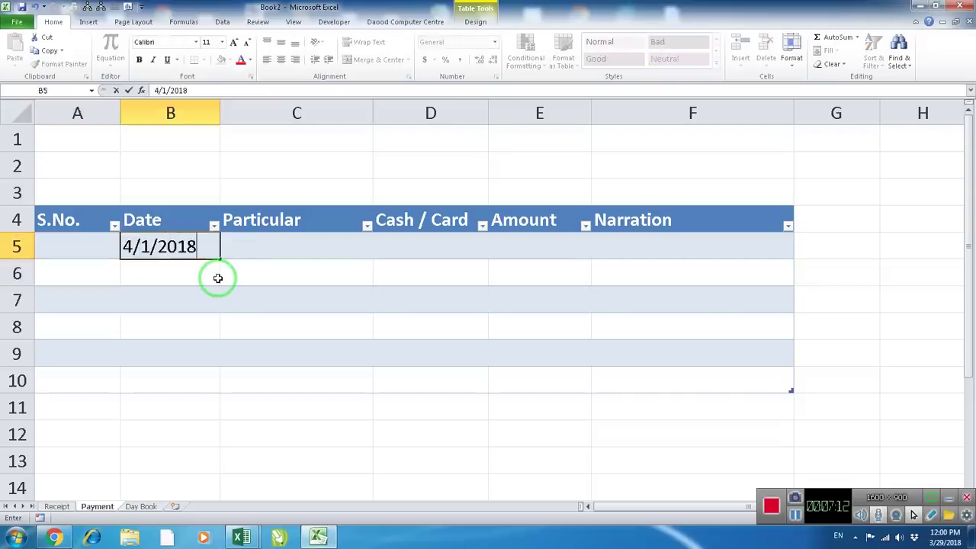
key("Return")
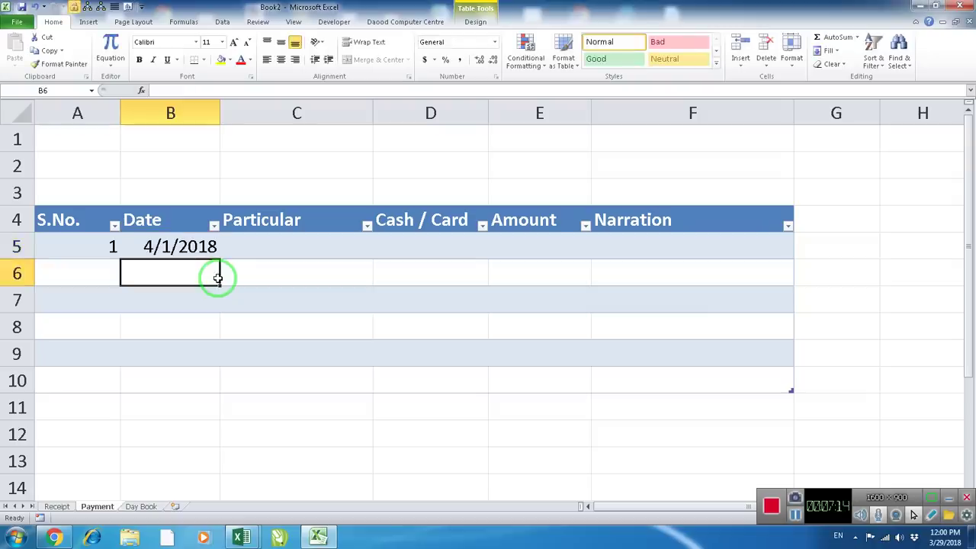
key("Up")
Format Payment dates B5:B10 with the 14-Mar-01 Date style, showing 1-Apr-18
left_click_drag(216, 246, 184, 373)
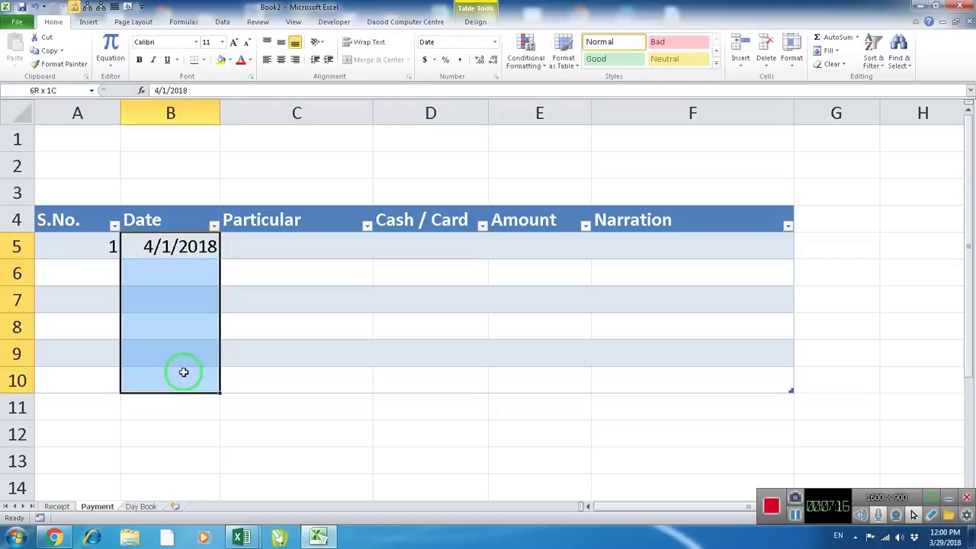
right_click(188, 251)
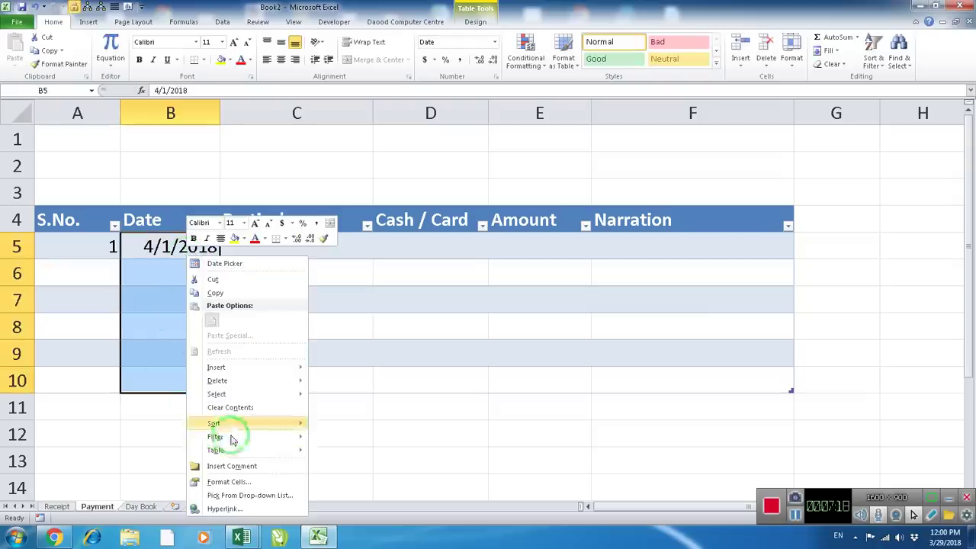
left_click(228, 482)
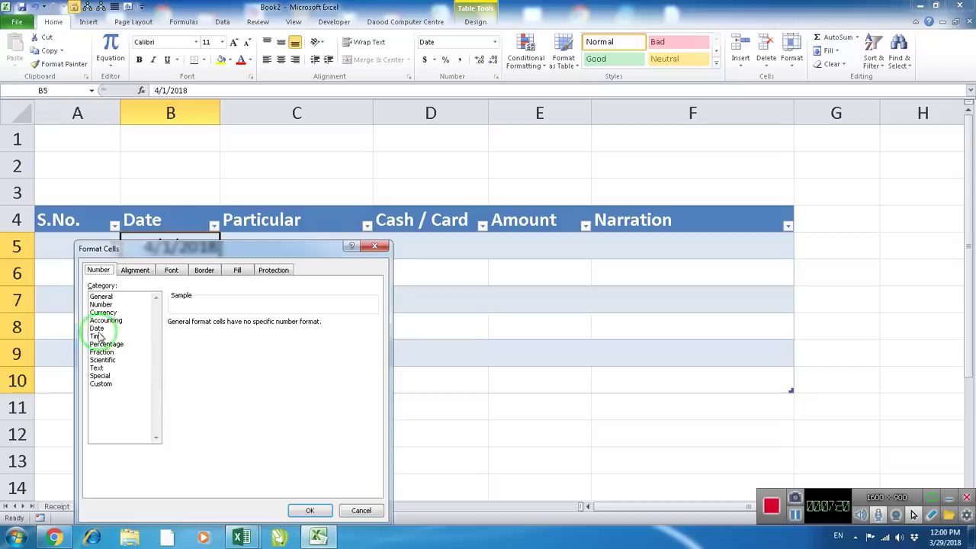
left_click(97, 328)
left_click(187, 379)
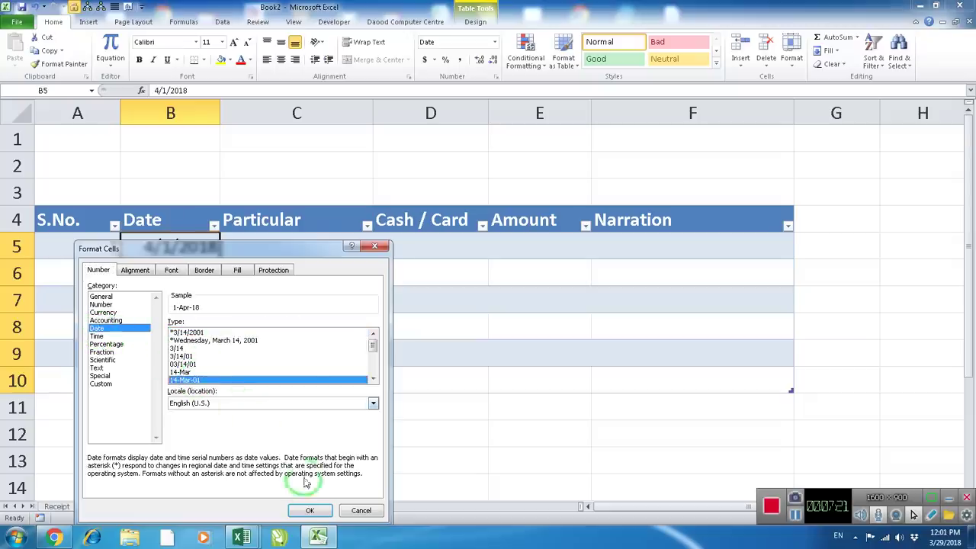
left_click(310, 517)
left_click(277, 303)
Record the payment: Rent of Building, Cash, 5000, narration 'being rent paid of the month Apr'
left_click(292, 246)
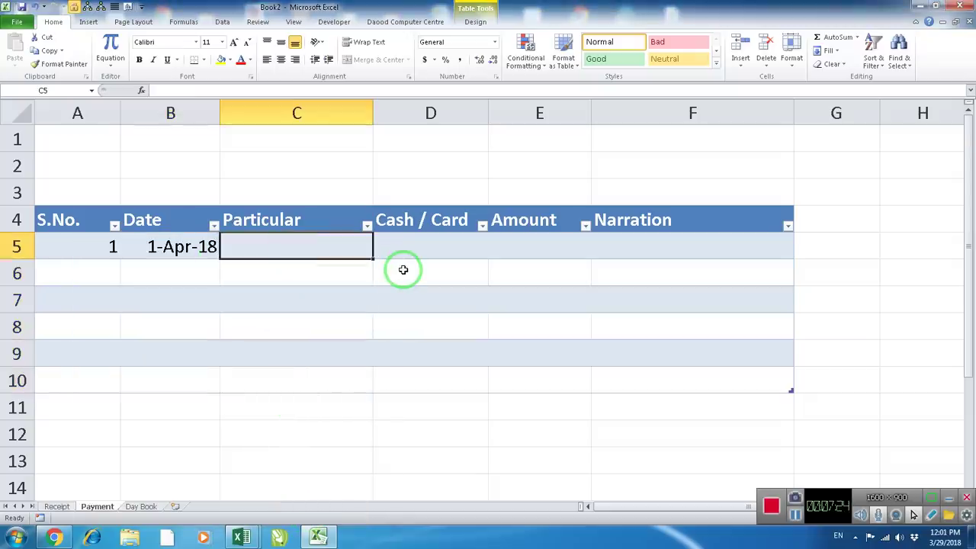
type("Rent of ")
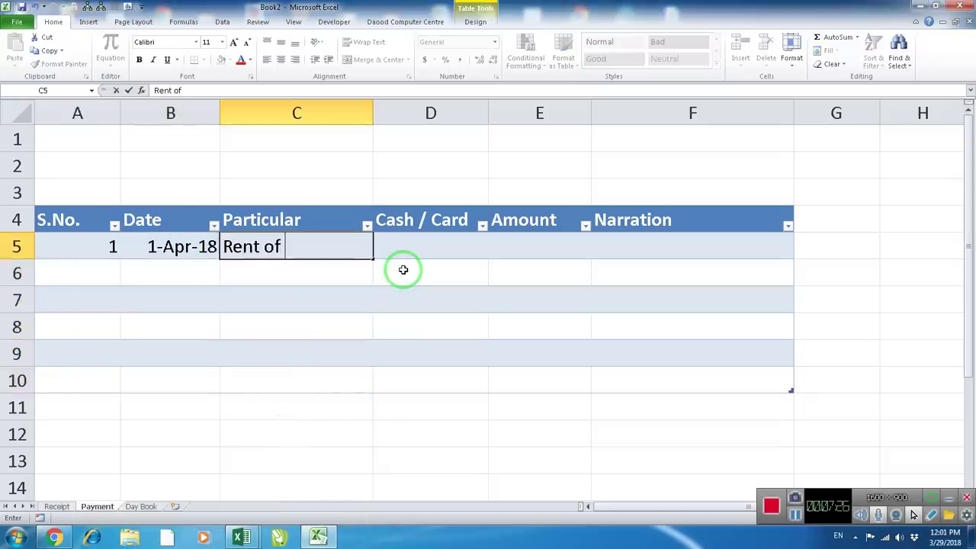
type("Building")
key("Tab")
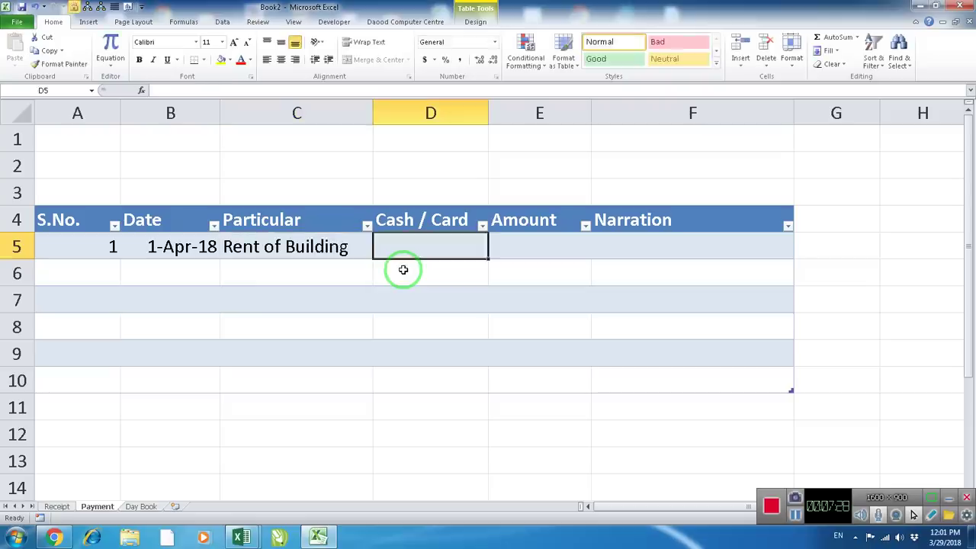
type("Cash")
key("Tab")
type("5")
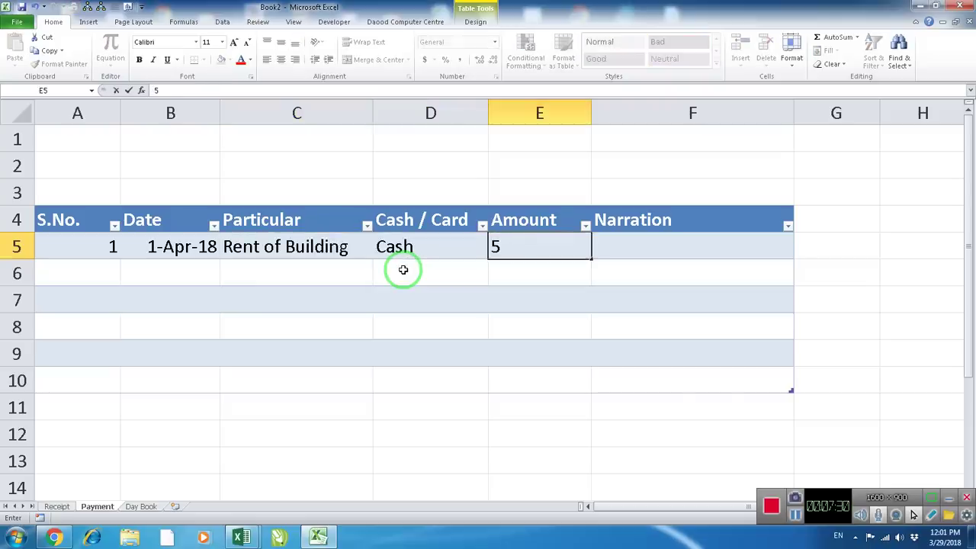
type("000")
key("Tab")
type("being")
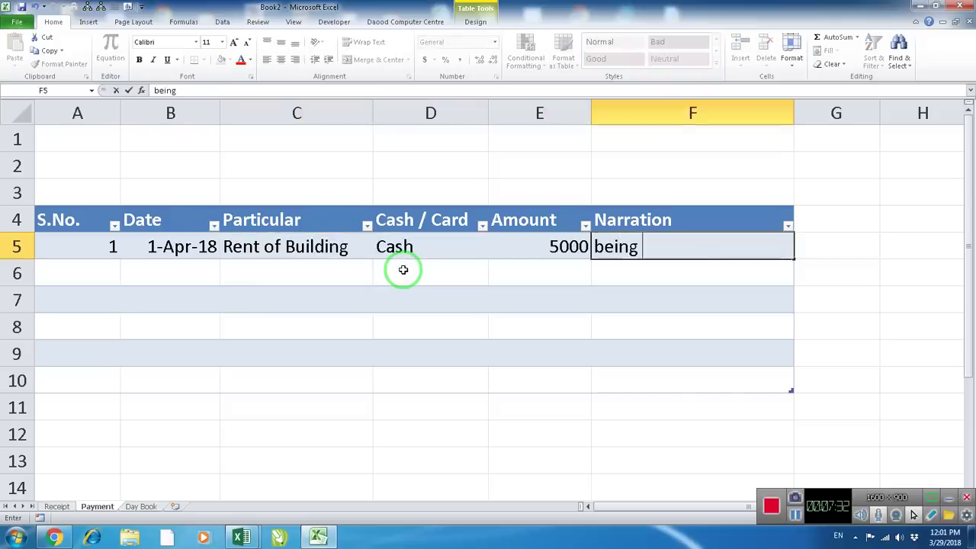
type(" rent pai")
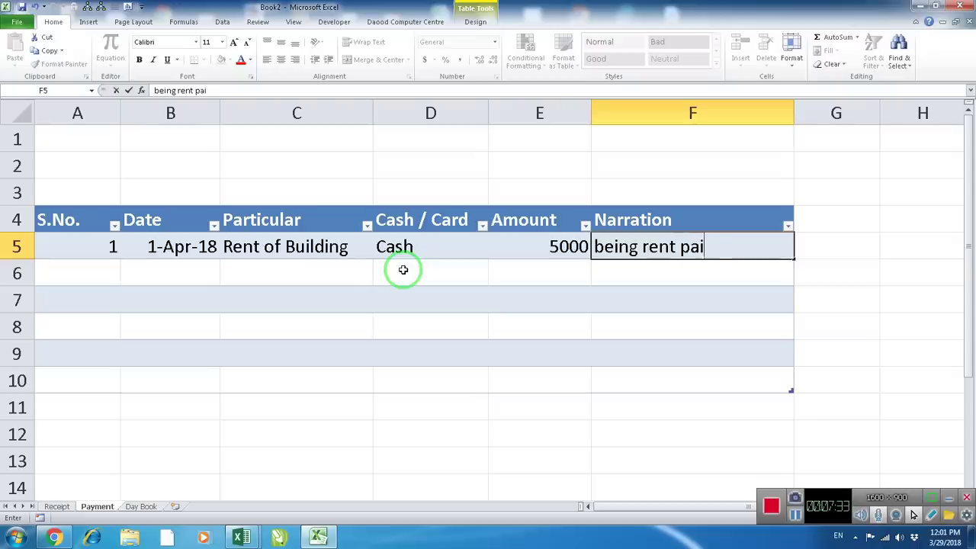
type("d of the m")
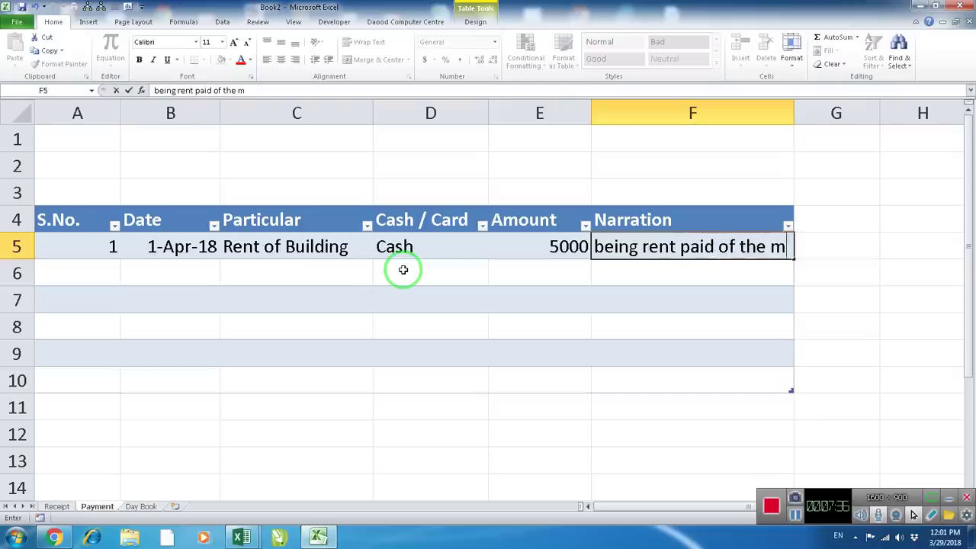
type("onth Apr")
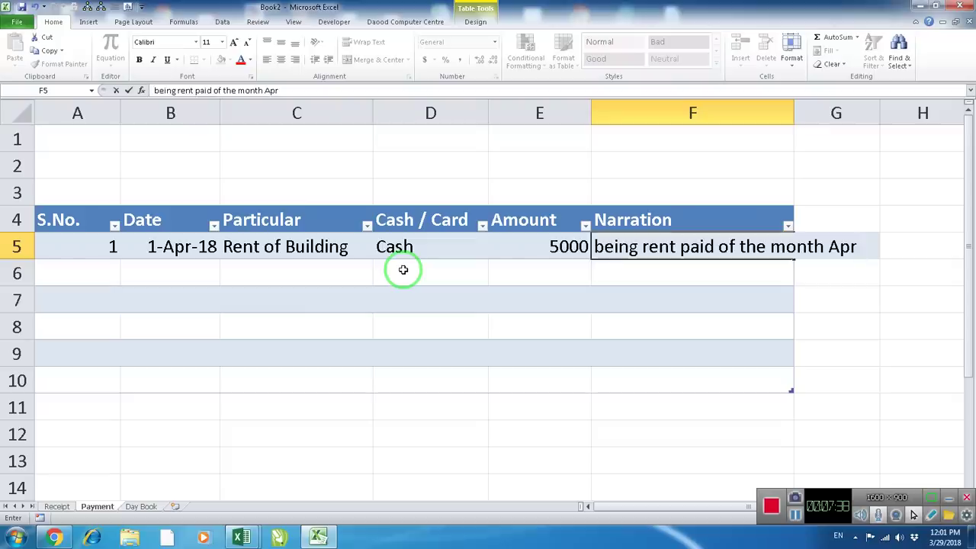
key("Return")
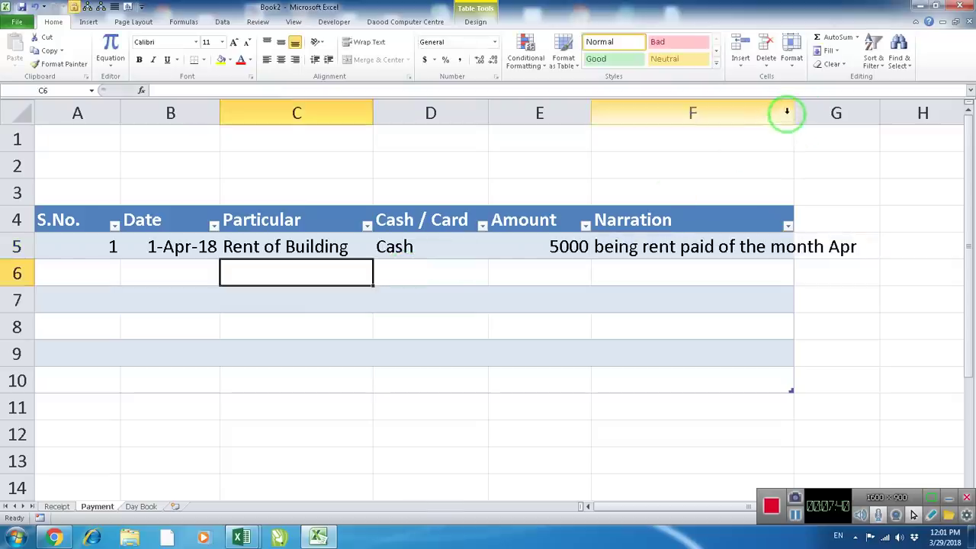
Widen column F, narrow column A and centre the S.No. cells A5:A10
left_click_drag(794, 112, 873, 113)
left_click(91, 244)
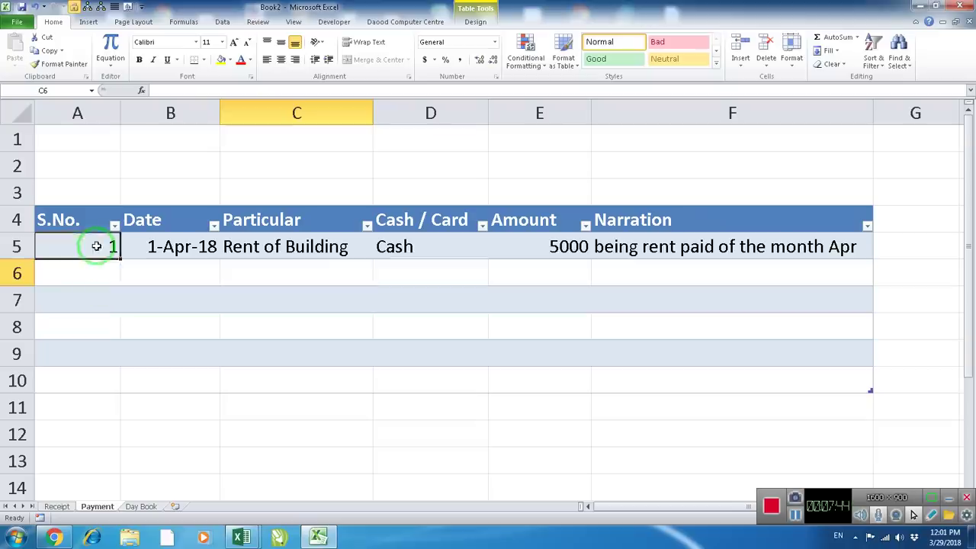
left_click_drag(121, 114, 89, 119)
left_click_drag(65, 246, 57, 380)
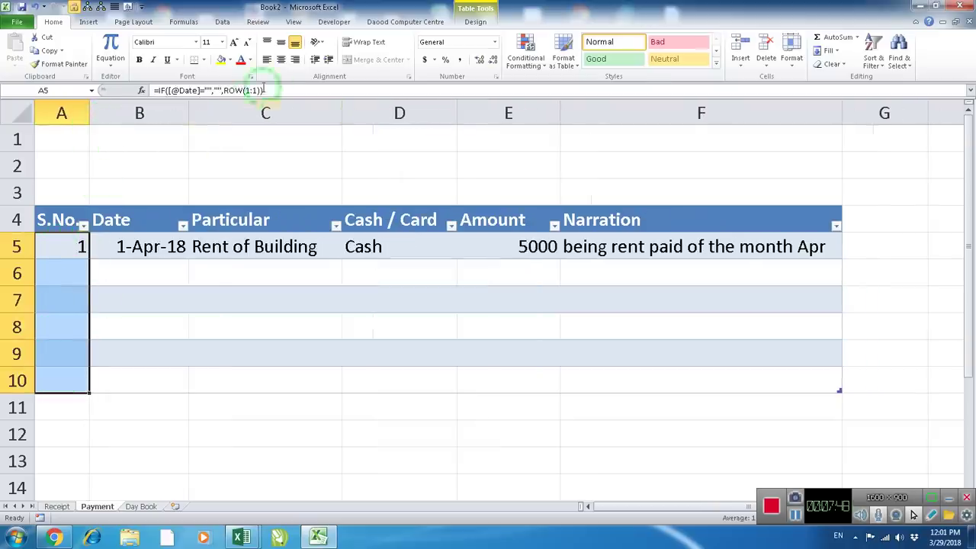
left_click(281, 59)
left_click(135, 296)
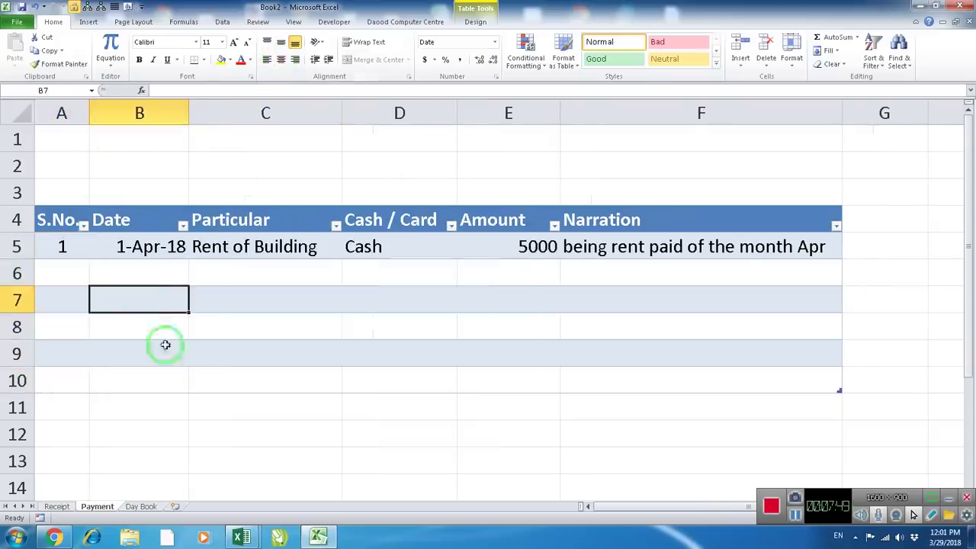
Move between the sheet tabs and end on the Day Book sheet
left_click(68, 507)
left_click(75, 508)
left_click(59, 507)
left_click(92, 507)
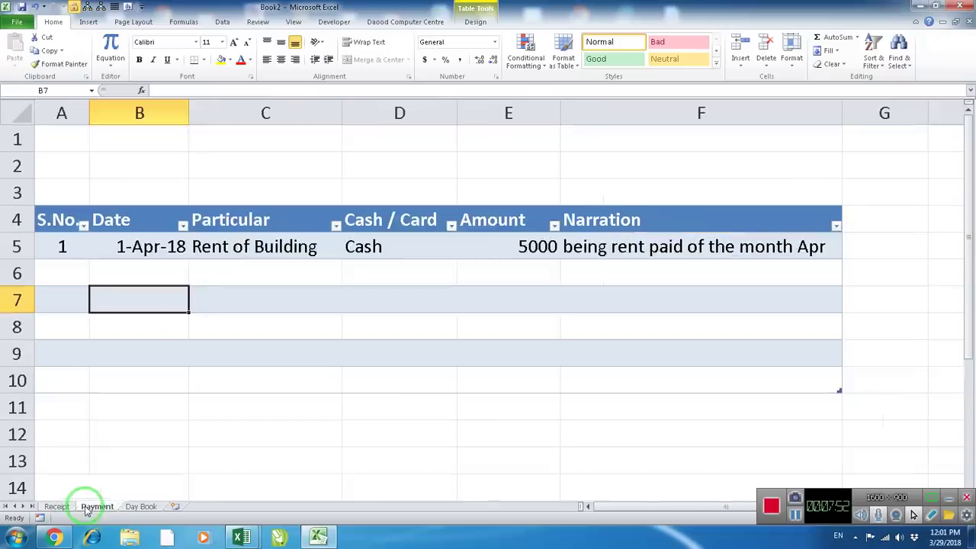
left_click(139, 505)
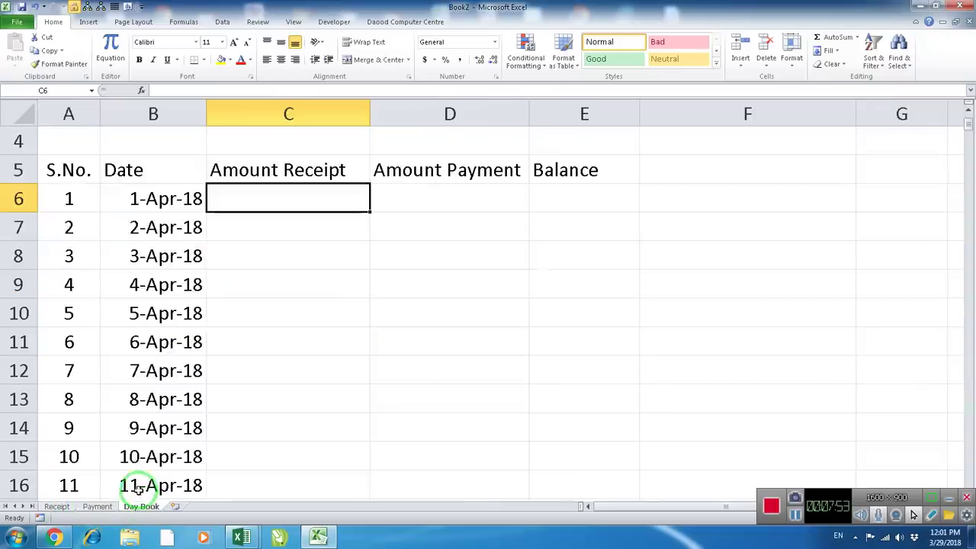
In C6 enter =SUMIF(tblreceipt[Date],B6,tblreceipt[Amount]), totalling 50000 received
left_click(282, 253)
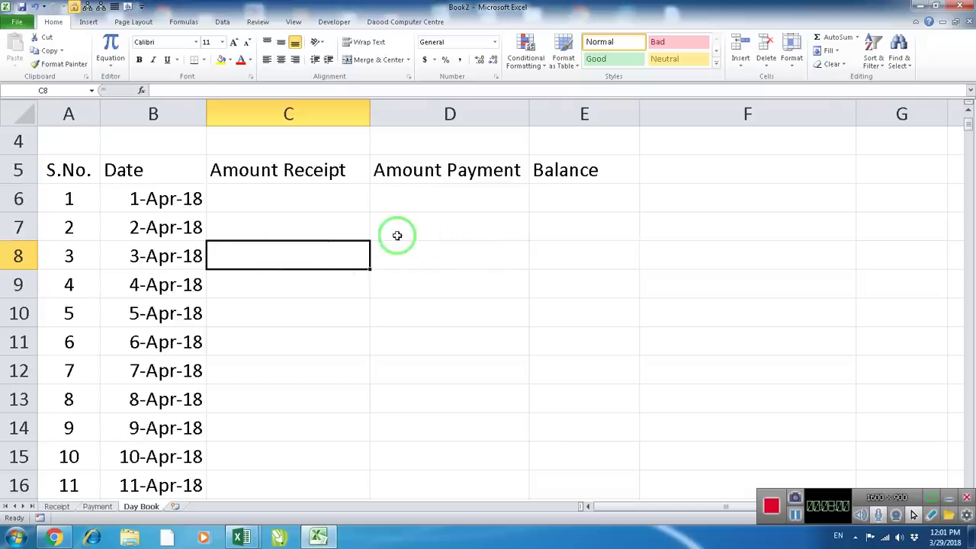
scroll(397, 234, "down", 2, "ctrl")
scroll(397, 235, "down", 1, "ctrl")
scroll(202, 229, "up", 1, "ctrl")
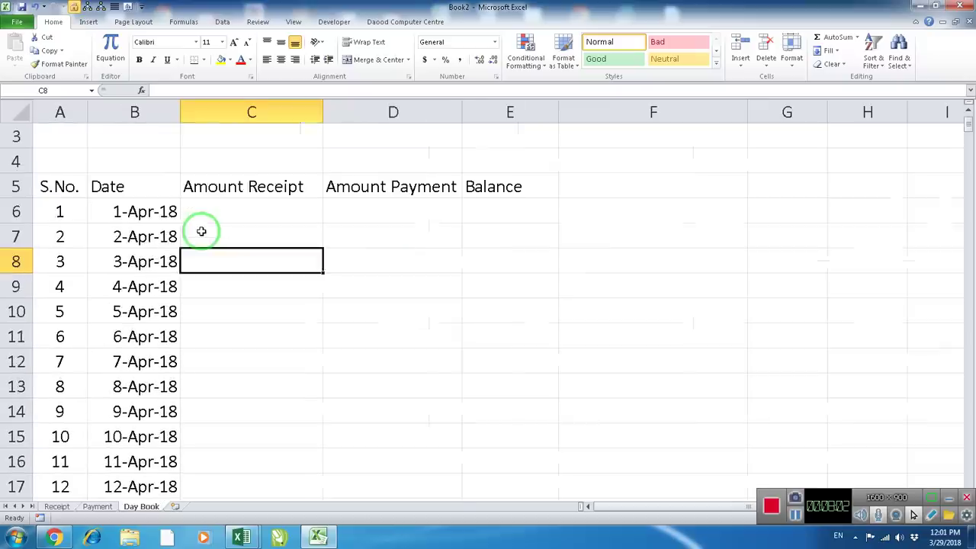
left_click(240, 215)
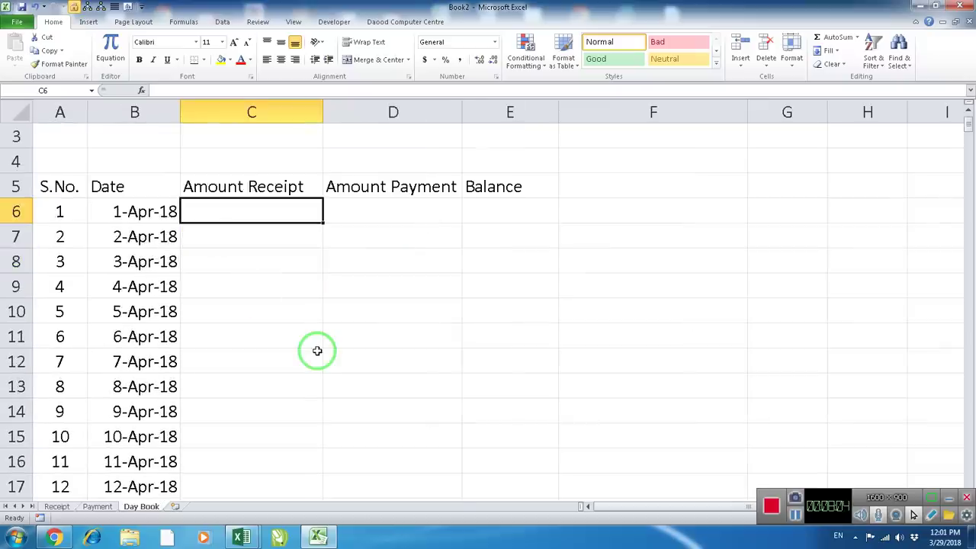
type("=")
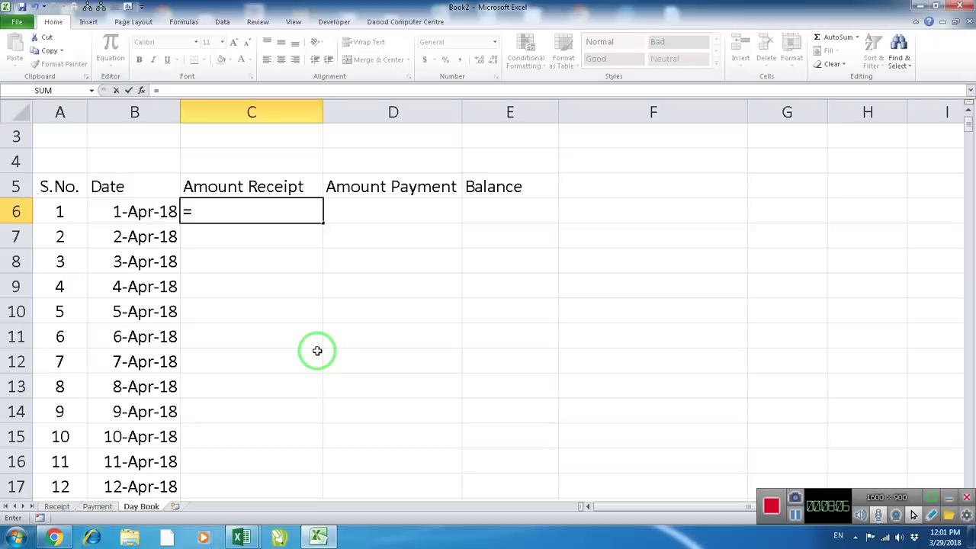
type("sum")
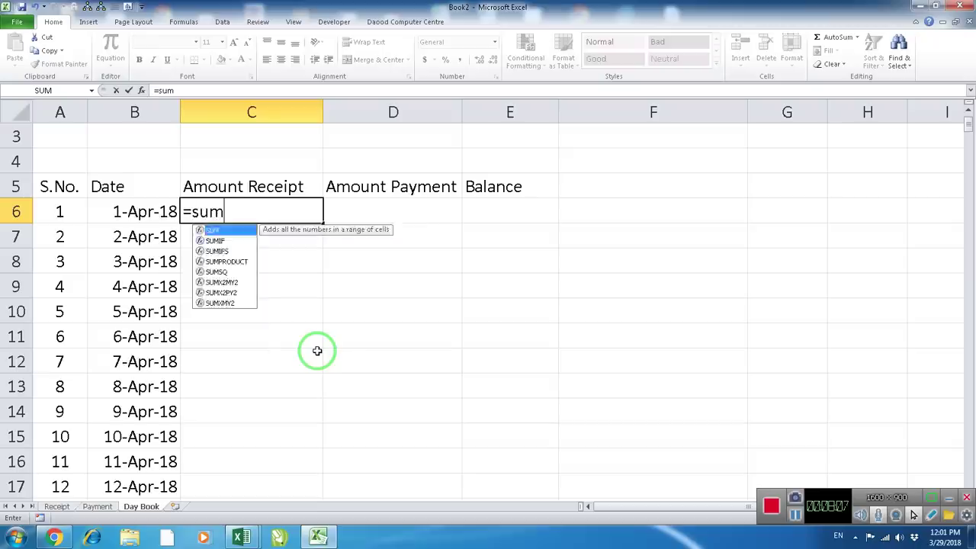
type("if(")
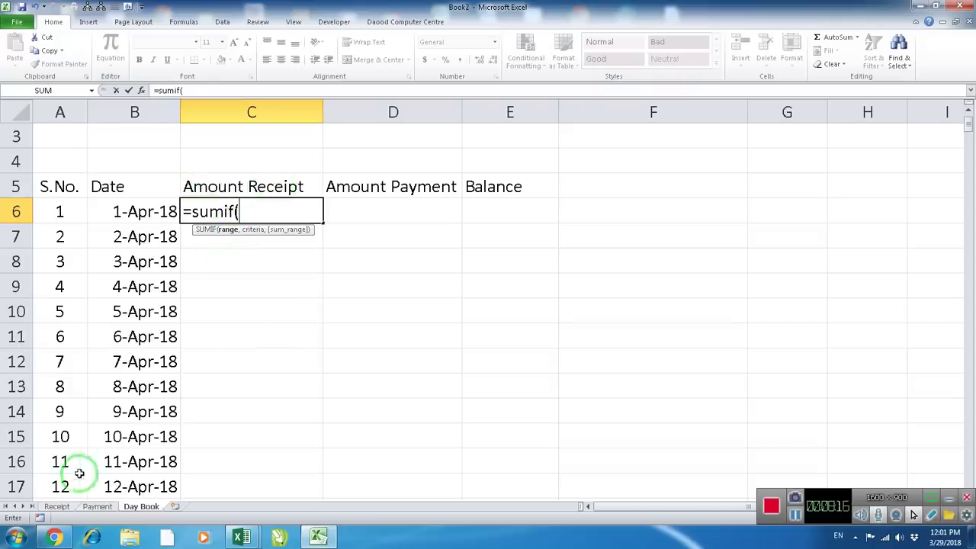
type("tb")
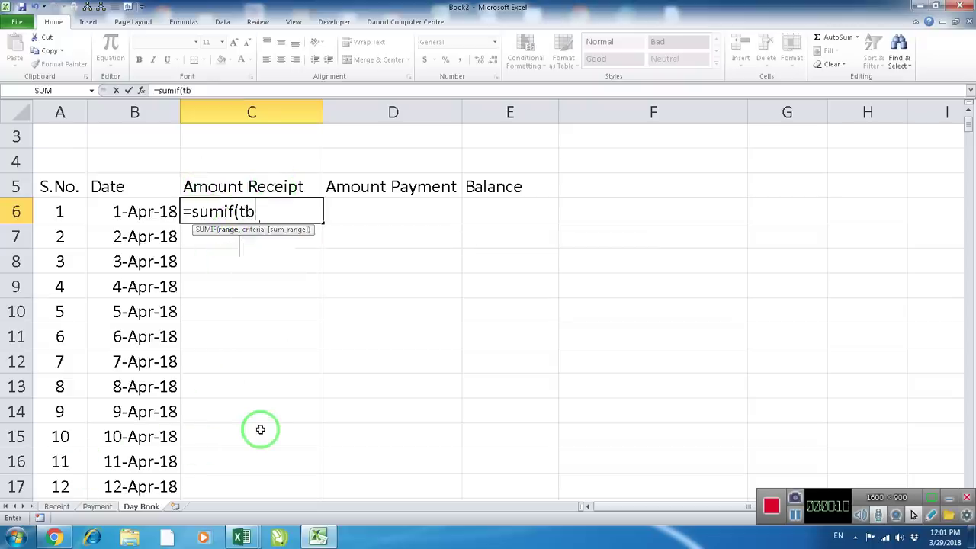
type("l")
key("Down")
key("Tab")
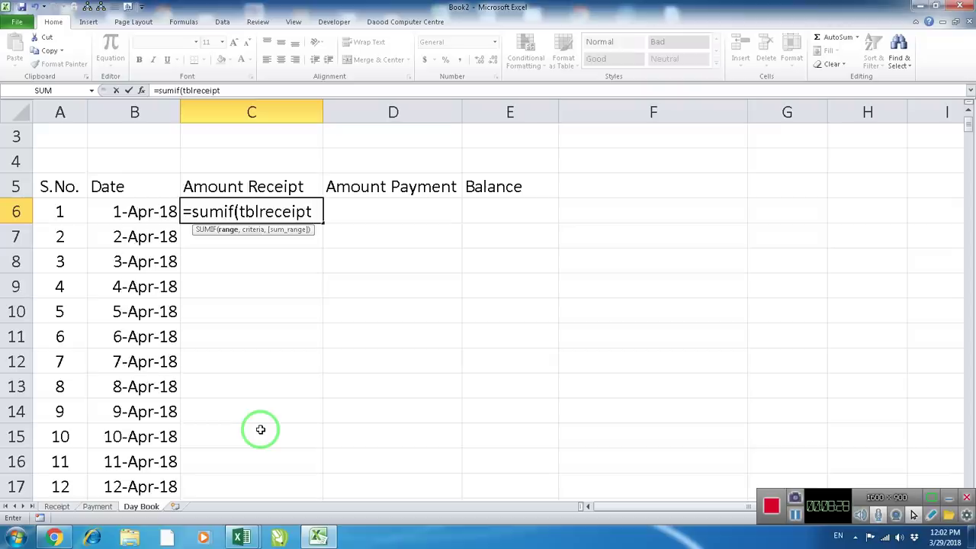
type("[")
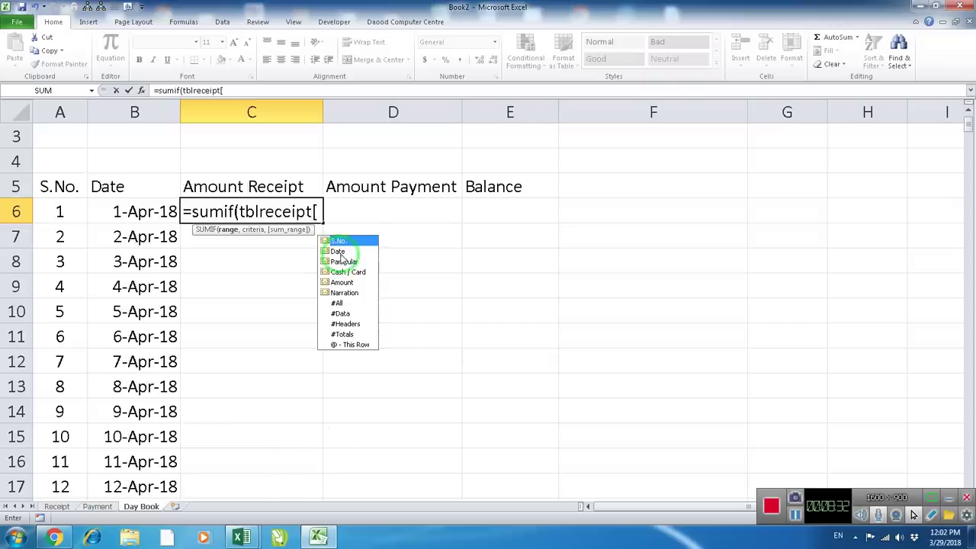
double_click(340, 254)
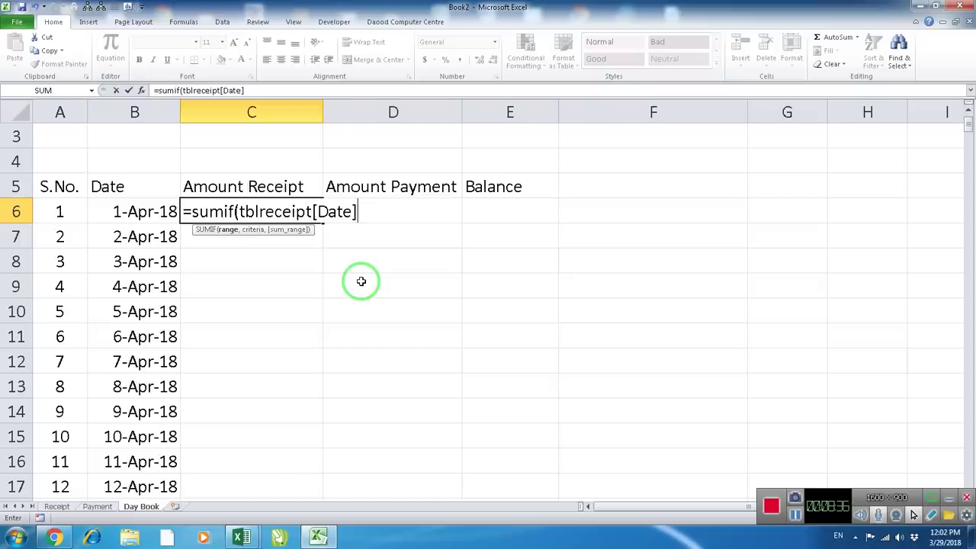
type(",")
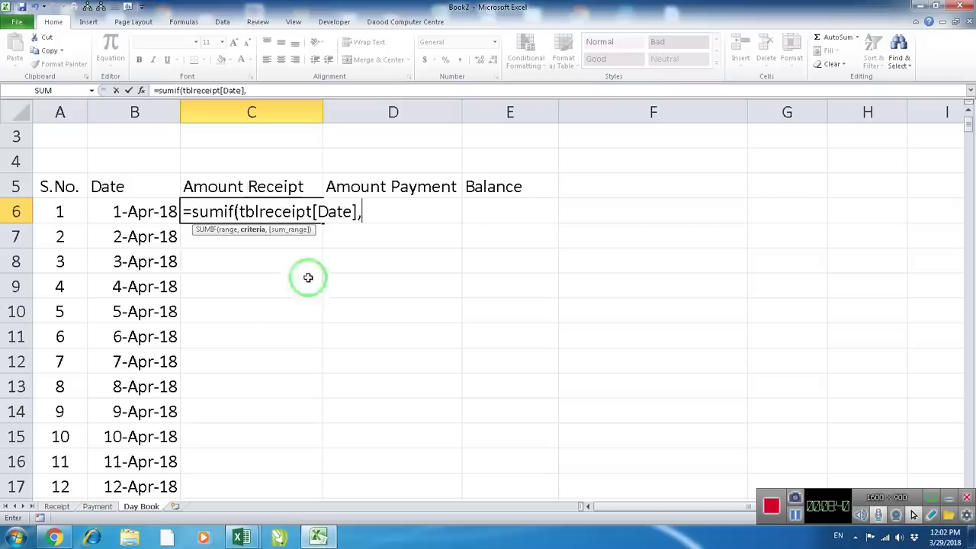
left_click(138, 212)
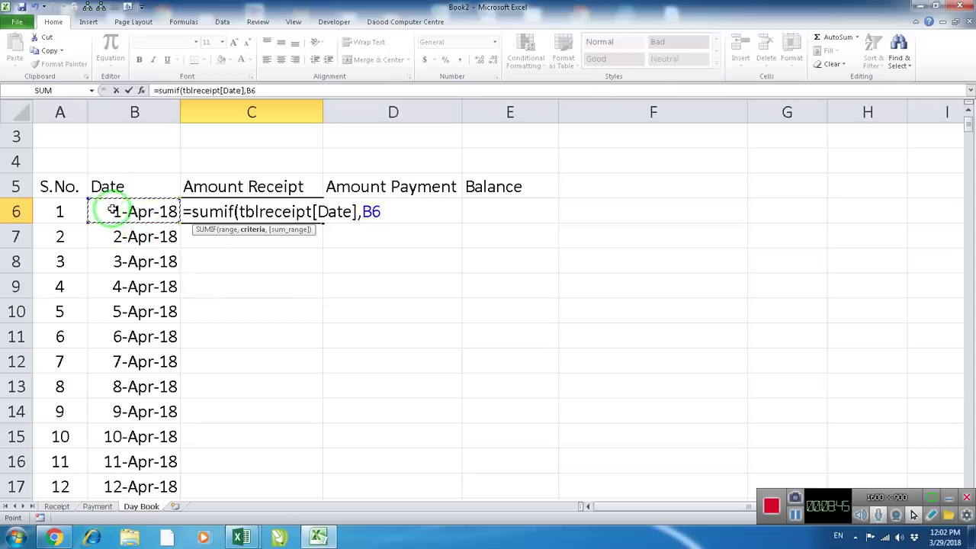
type(",")
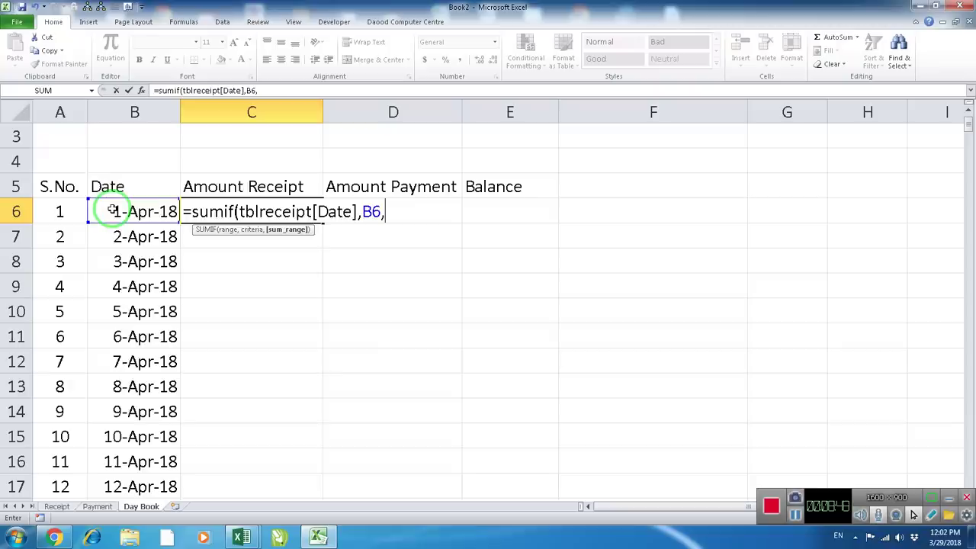
type("tbl")
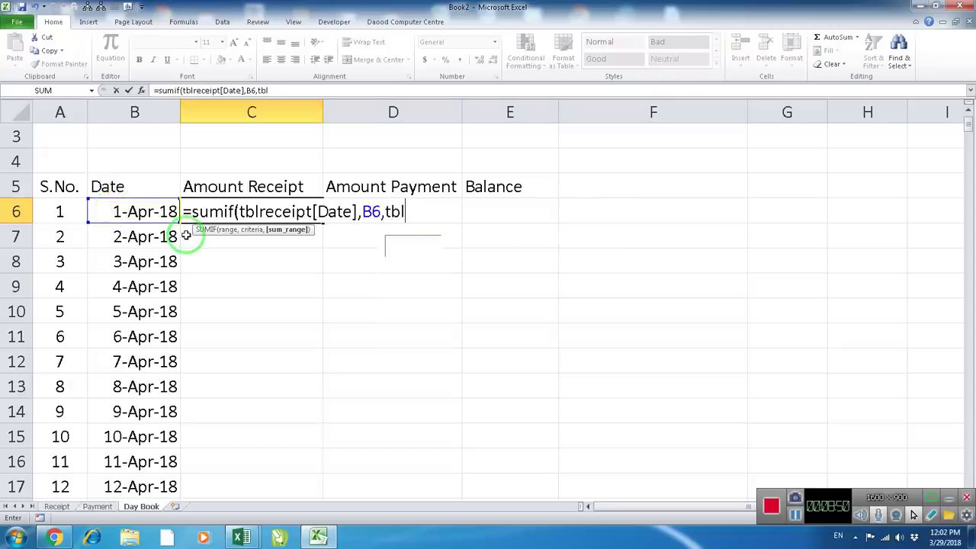
key("Tab")
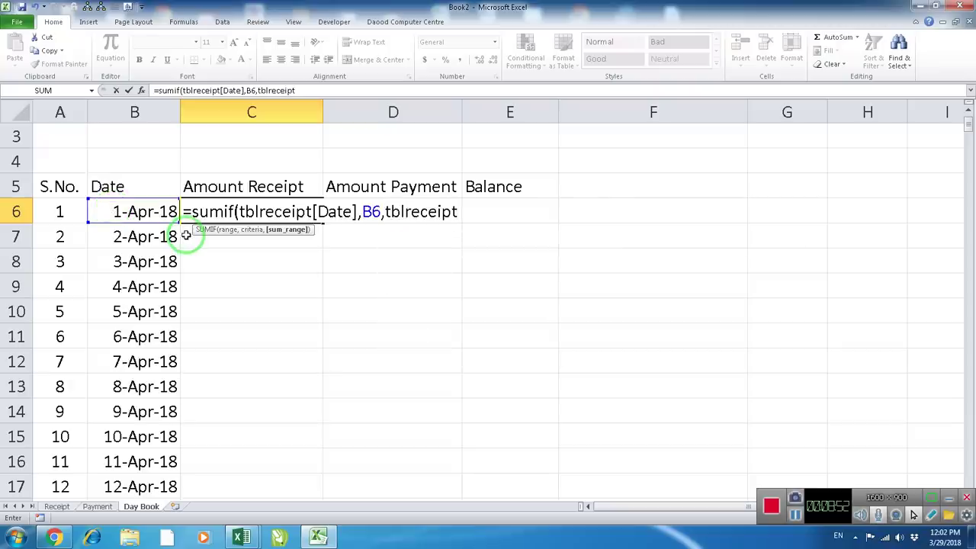
type("[a")
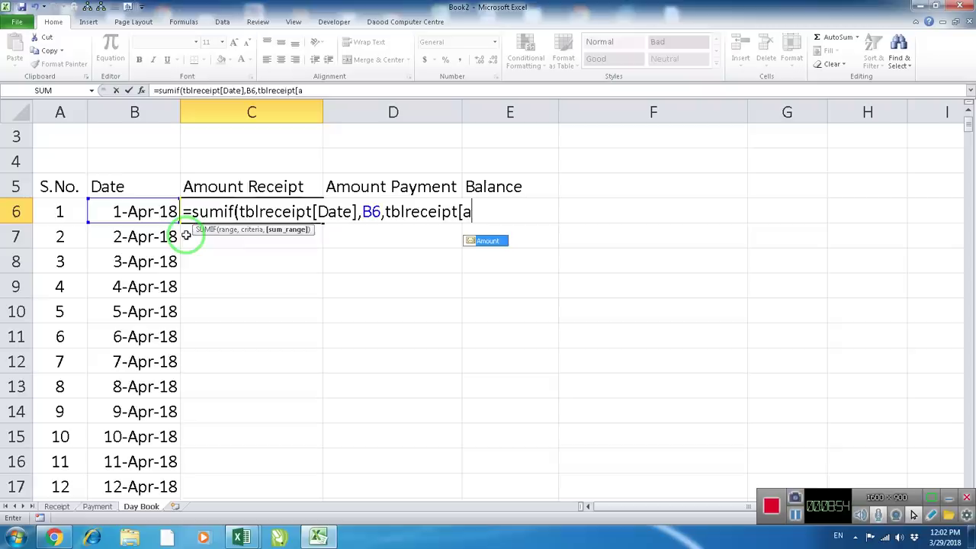
key("Tab")
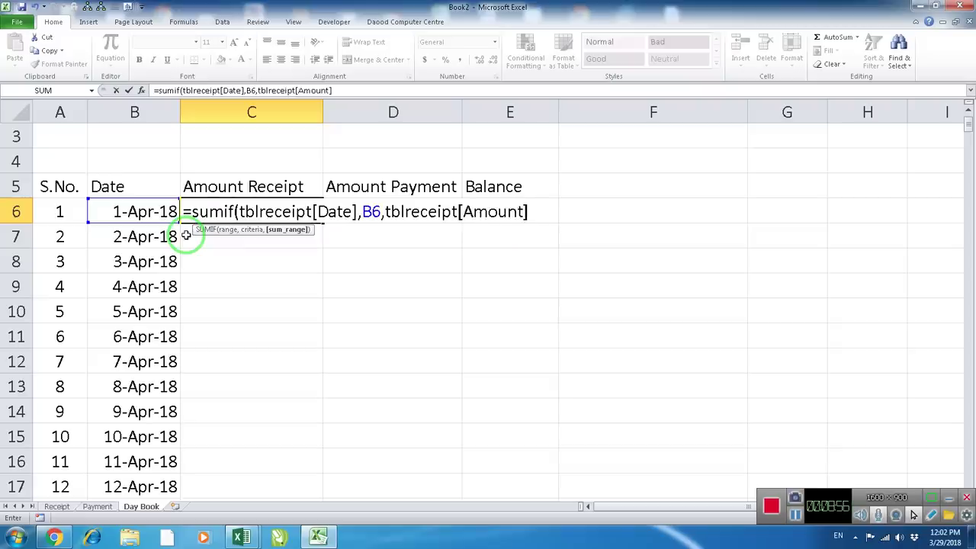
key("Return")
key("Up")
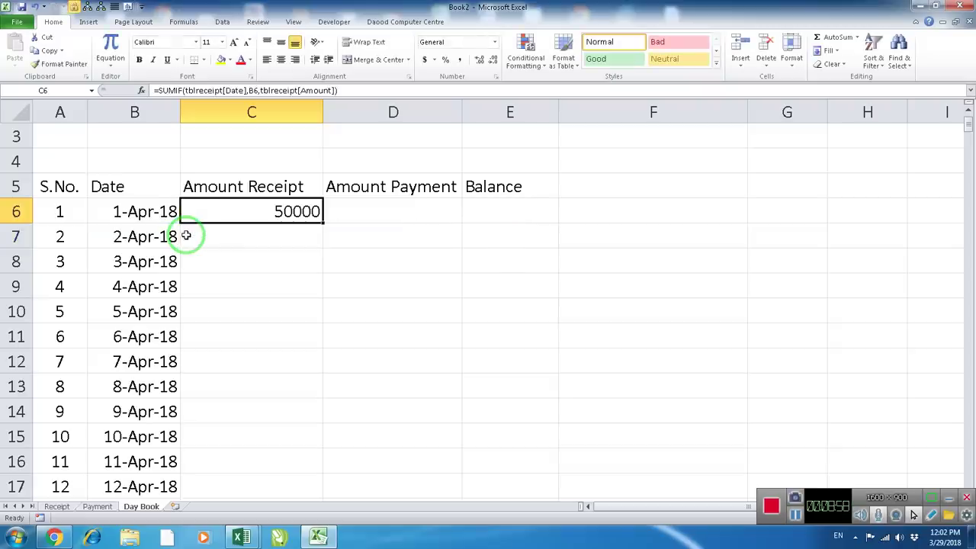
left_click(254, 235)
left_click(265, 211)
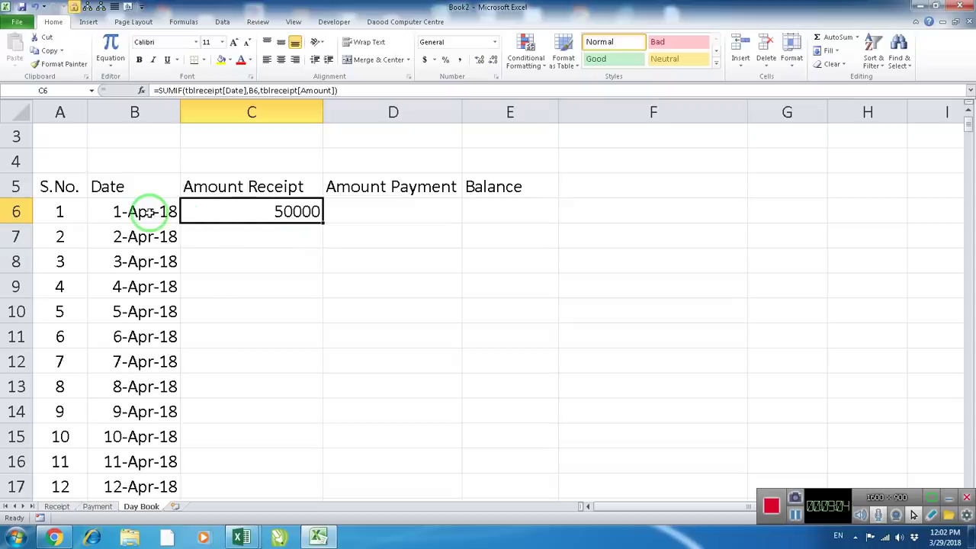
In D6 enter =SUMIF(tblpayment[Date],B6,tblpayment[Amount]), totalling 5000 paid
left_click(398, 210)
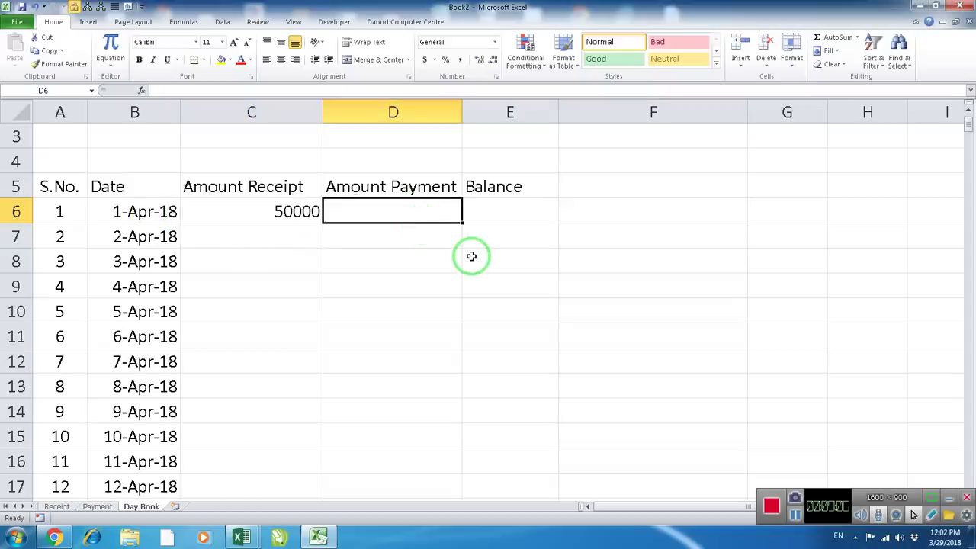
type("=s")
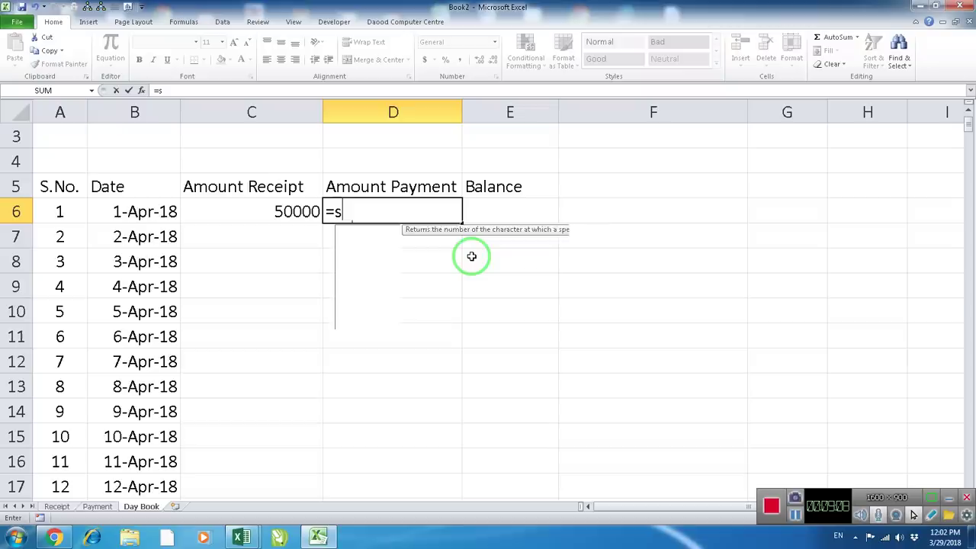
type("umif(")
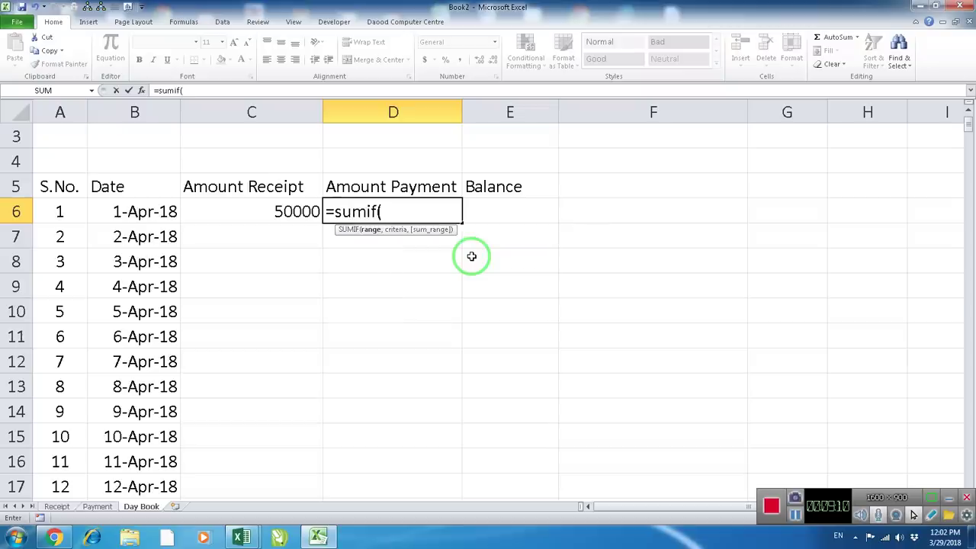
type("tbl")
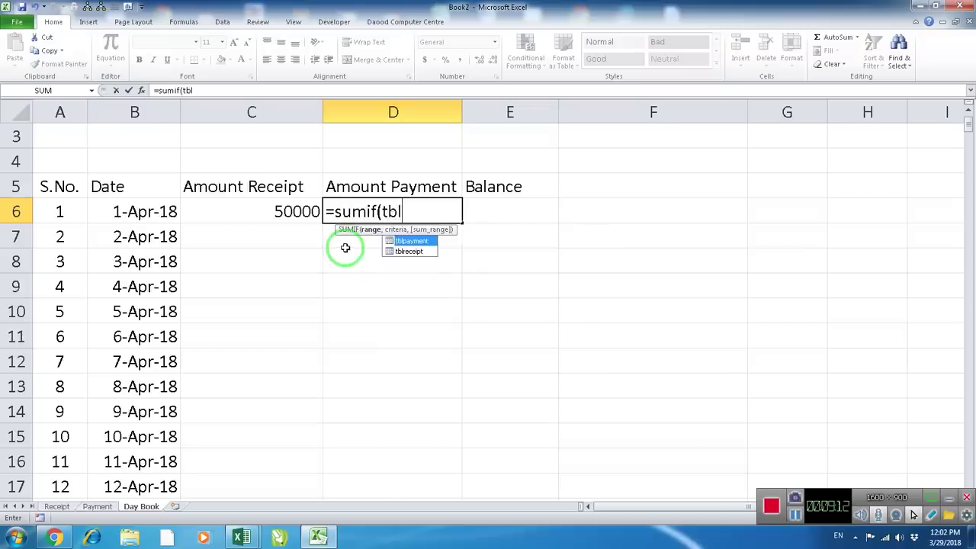
key("Tab")
type("[d")
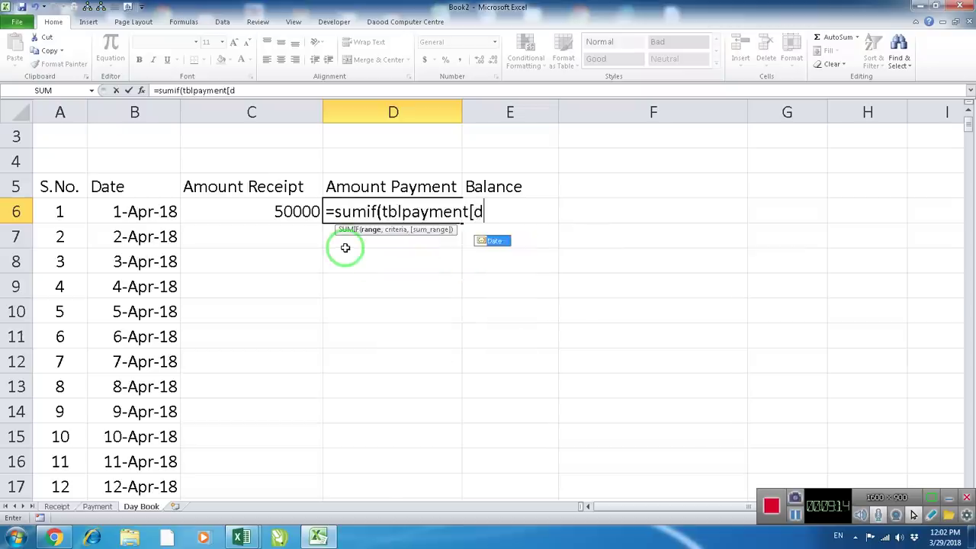
key("Tab")
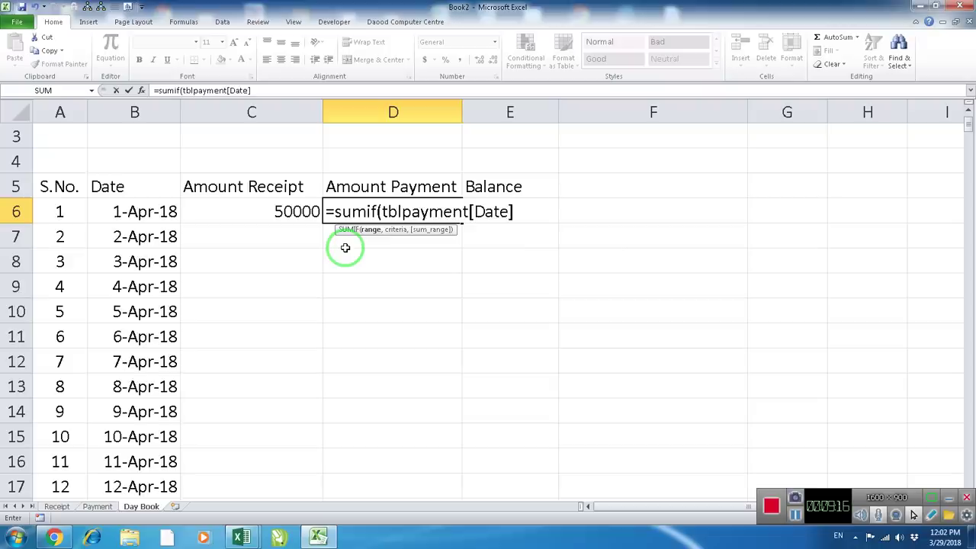
type(",")
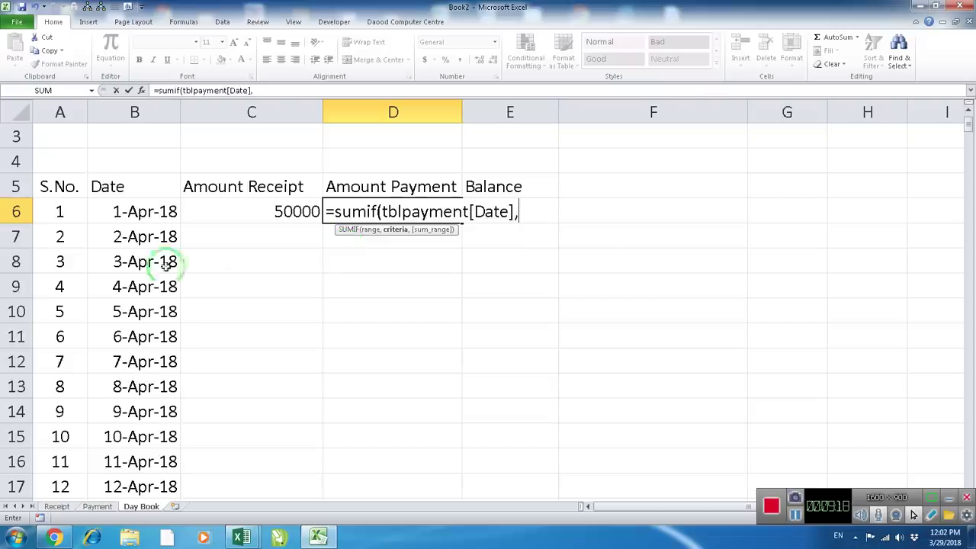
left_click(139, 212)
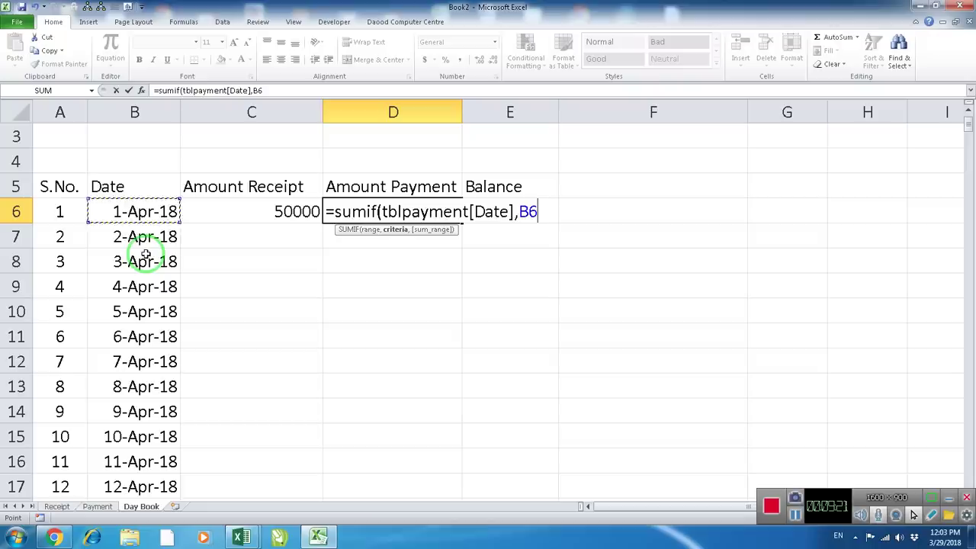
type(",")
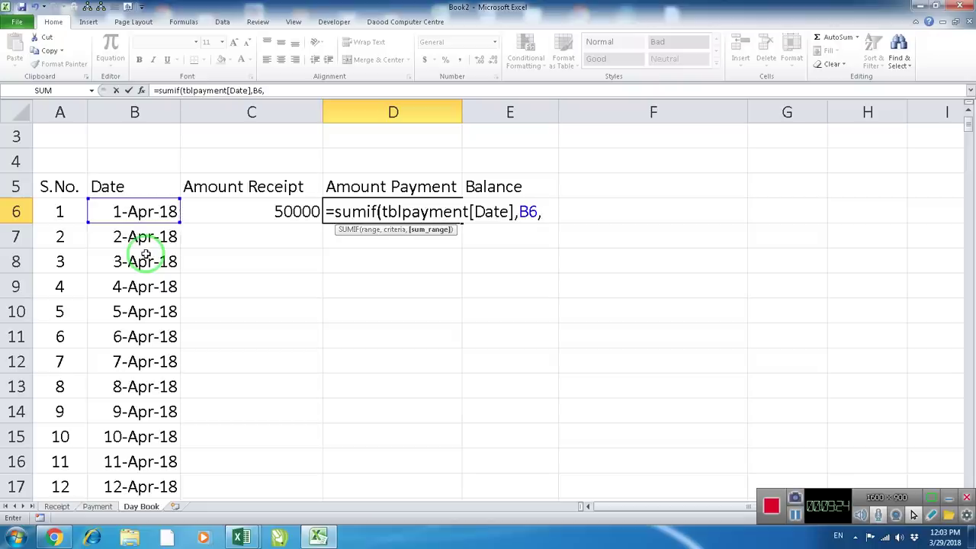
type("tbl")
type("payment[a")
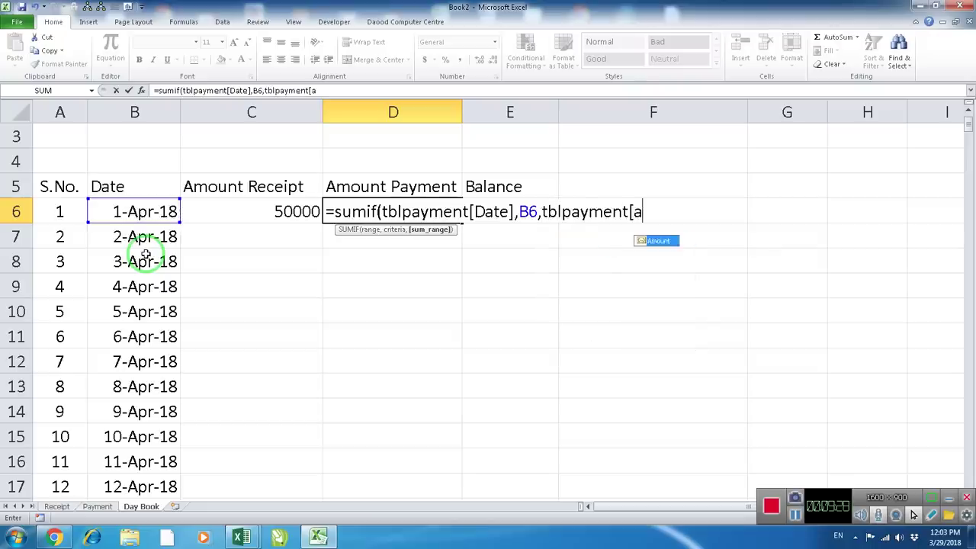
key("Tab")
key("Return")
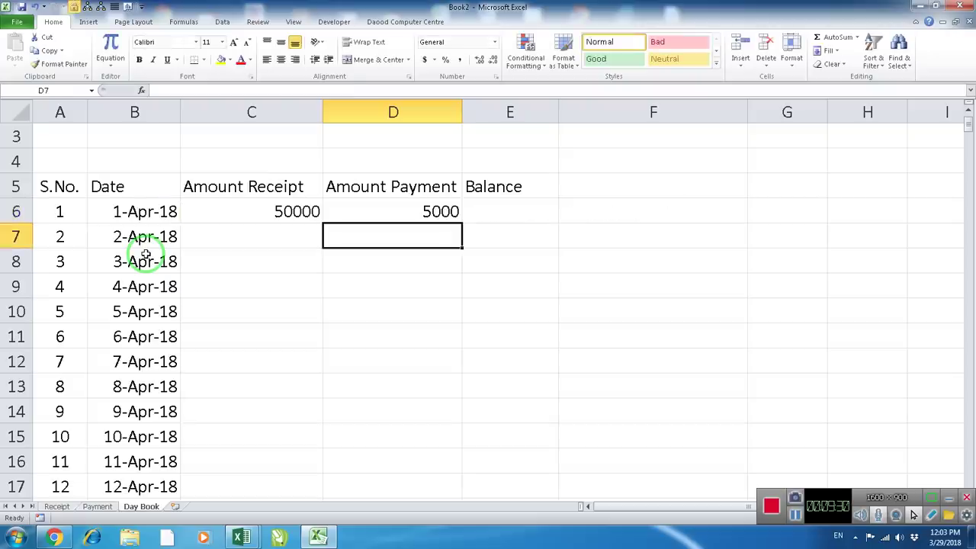
left_click(416, 213)
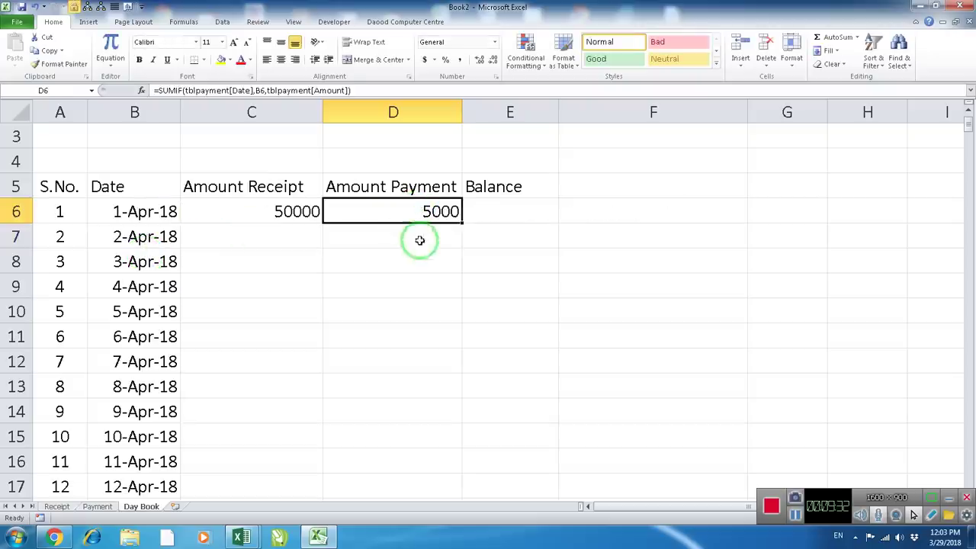
left_click(513, 218)
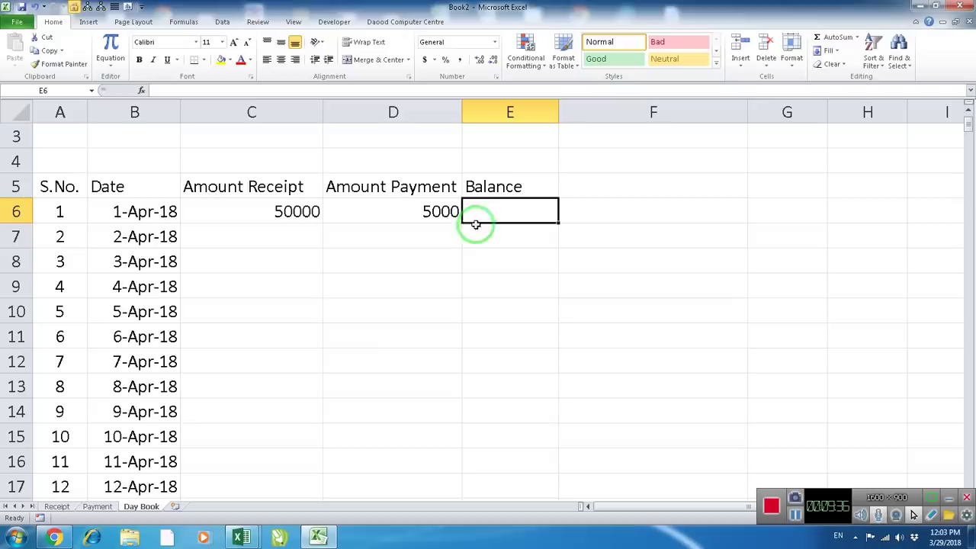
Enter =C6-D6 in E6 for the first day's balance of 45000
type("=")
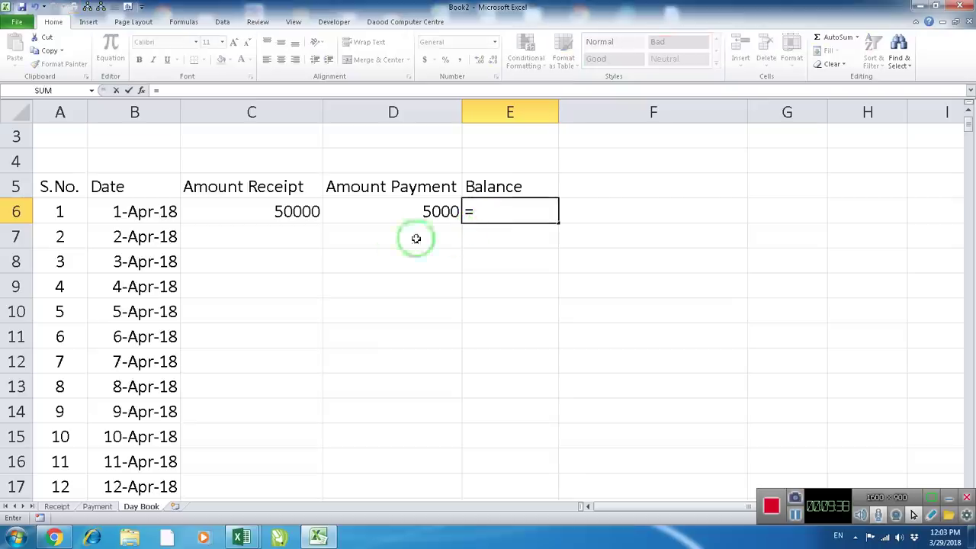
left_click(298, 211)
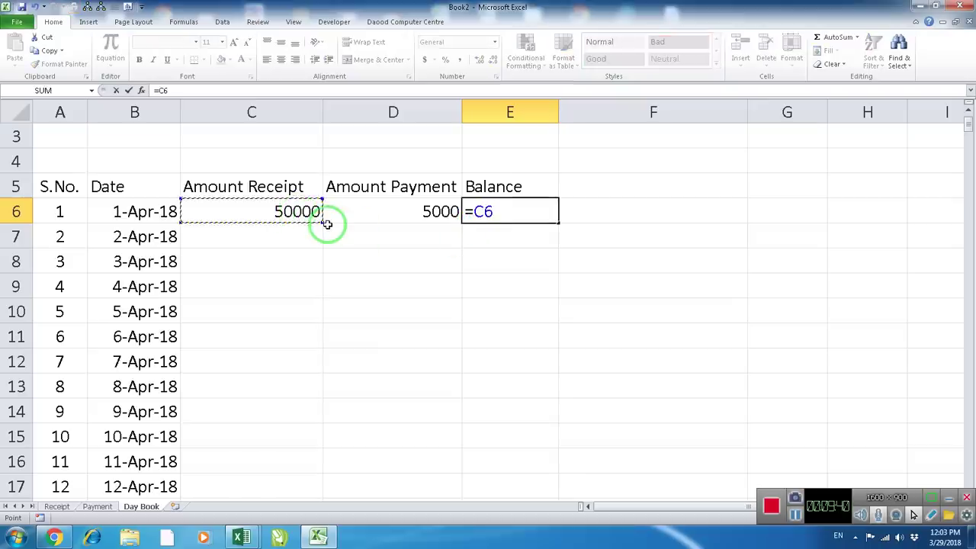
type("-")
left_click(390, 215)
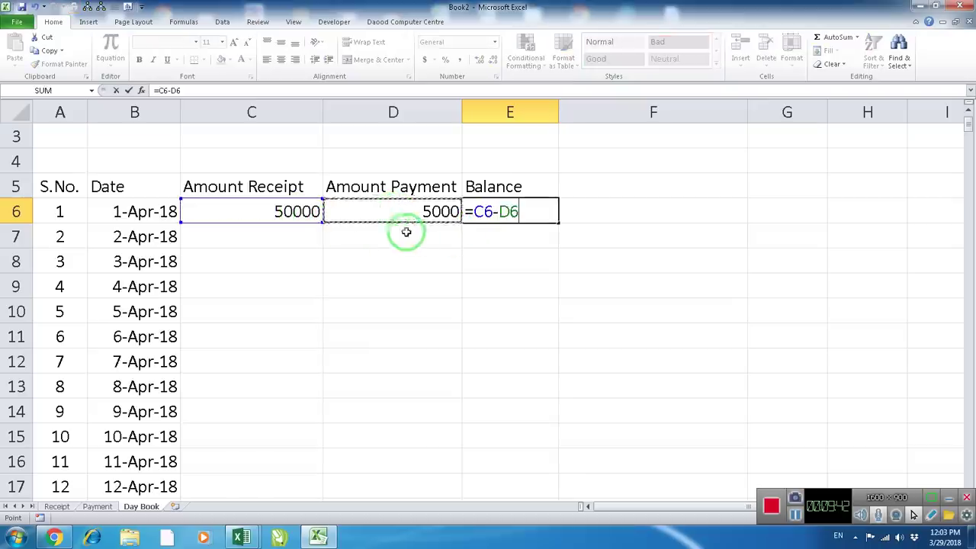
key("Return")
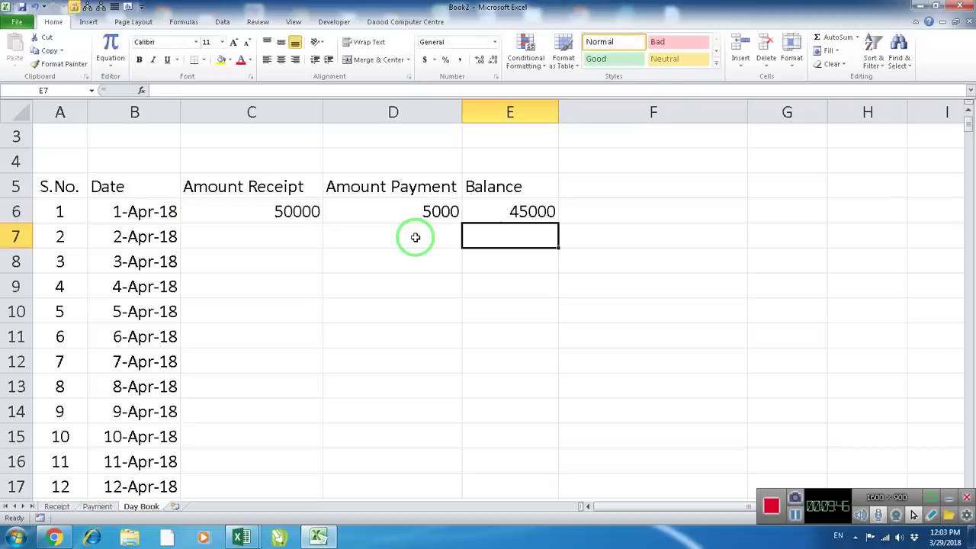
Enter =E6+C7-D7 in E7 to carry the balance forward as 45000
type("=")
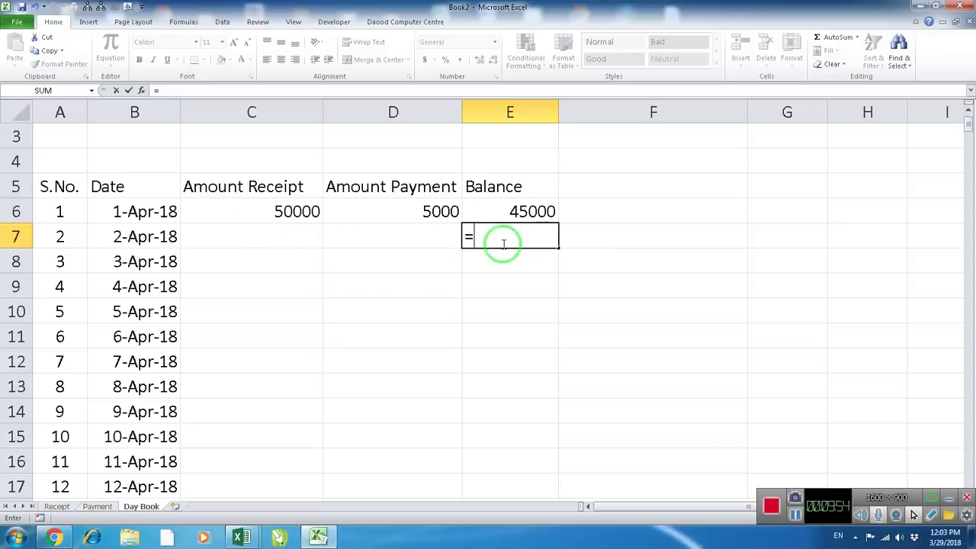
left_click(513, 212)
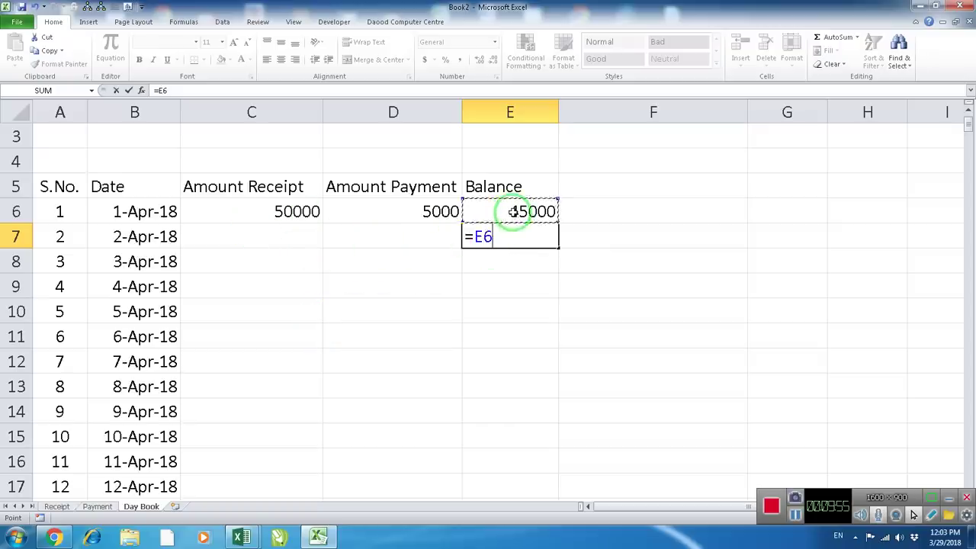
type("+")
left_click(249, 240)
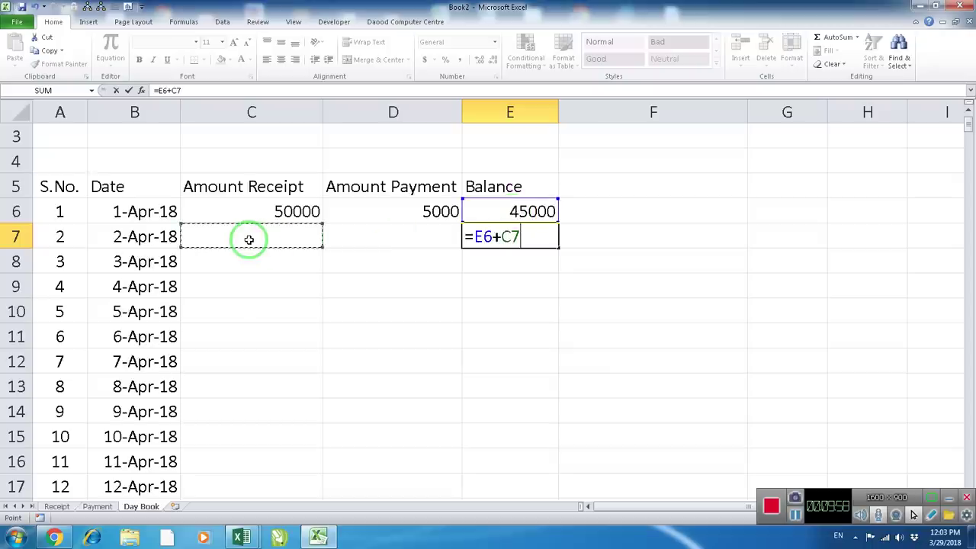
left_click(395, 239)
key("Return")
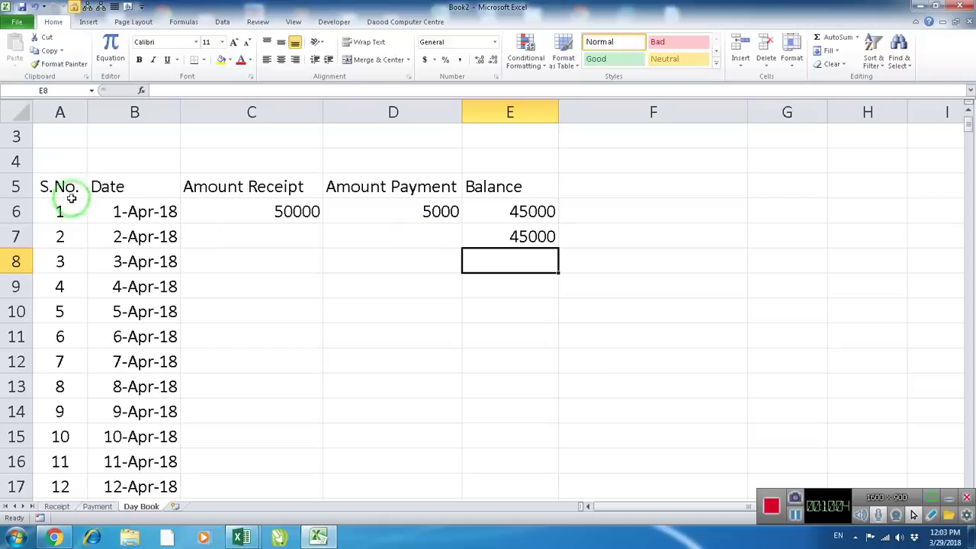
Convert Day Book range A5:E370 into a table with headers named tbldaybook
mouse_move(65, 192)
left_mouse_down()
mouse_move(495, 199)
mouse_move(512, 546)
left_mouse_up()
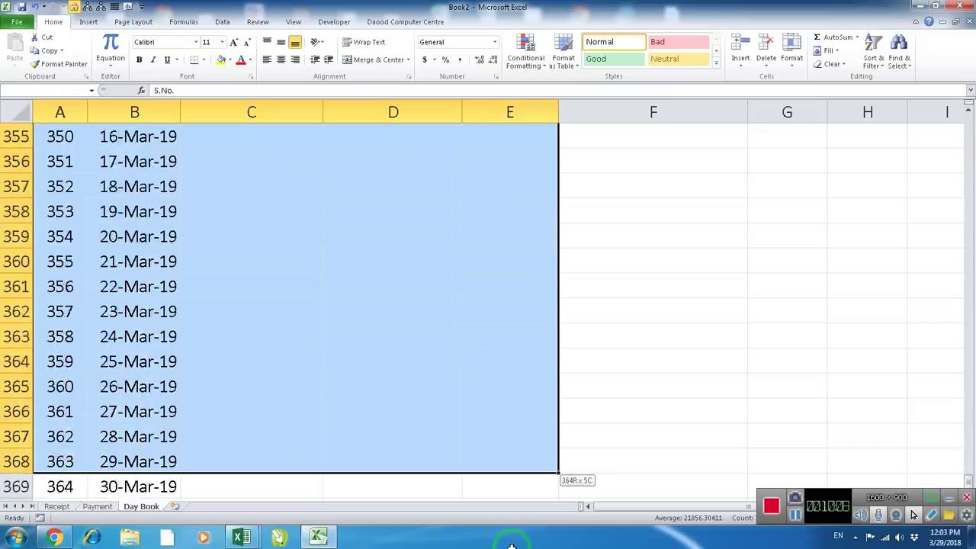
left_click_drag(512, 546, 499, 459)
scroll(415, 283, "up", 6)
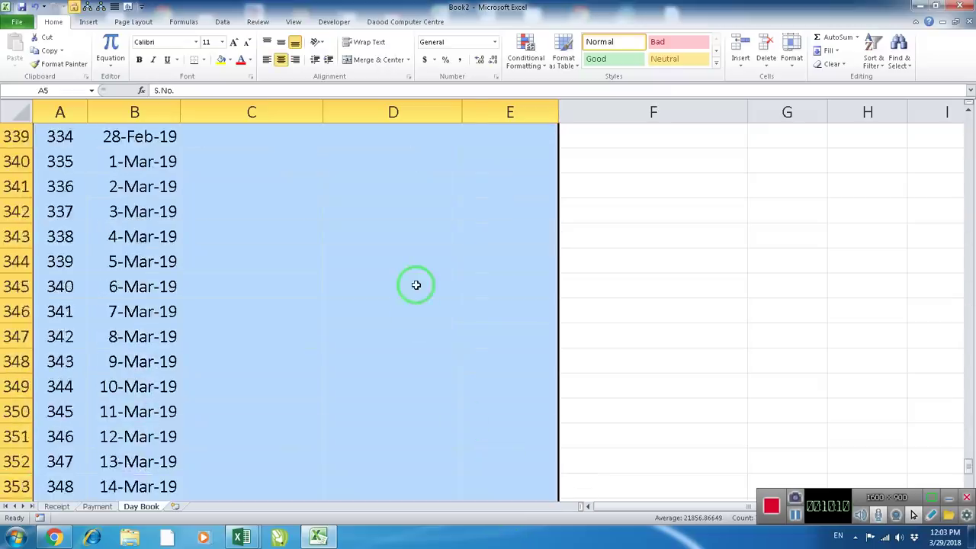
scroll(595, 322, "up", 6)
left_click_drag(970, 454, 966, 113)
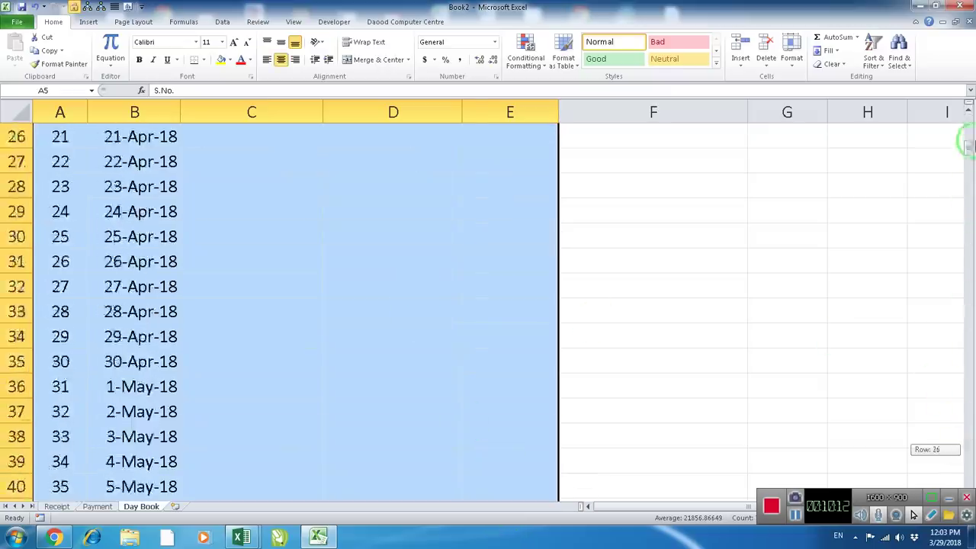
left_click(89, 21)
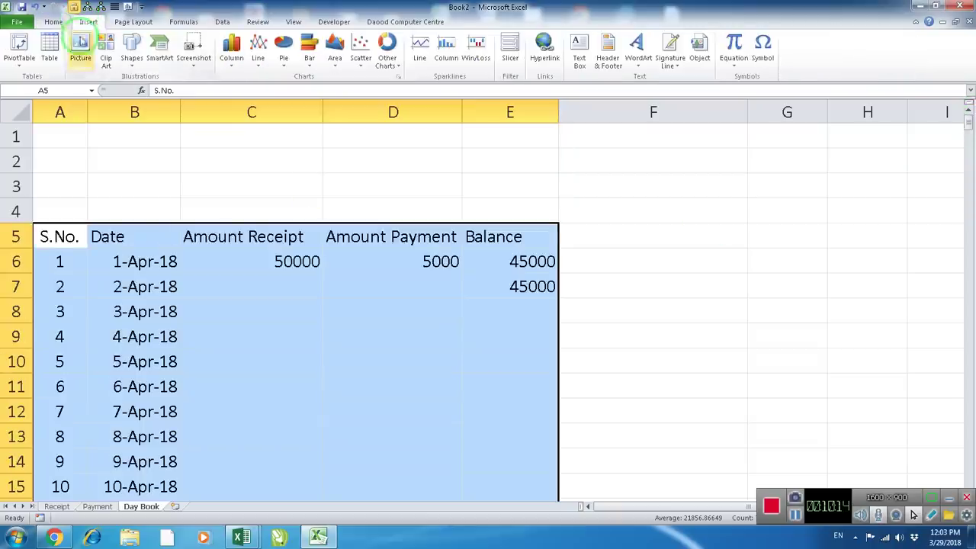
left_click(49, 48)
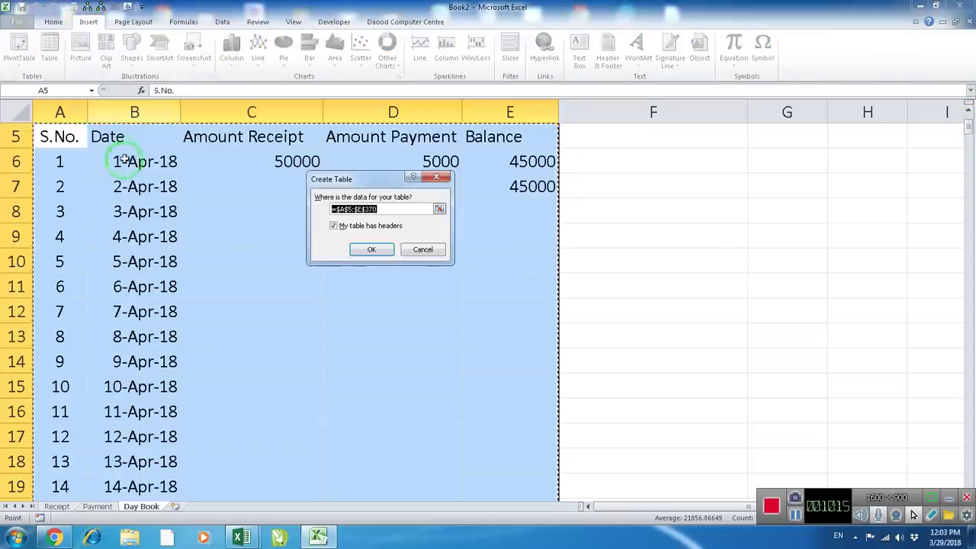
left_click(372, 251)
scroll(357, 270, "up", 2)
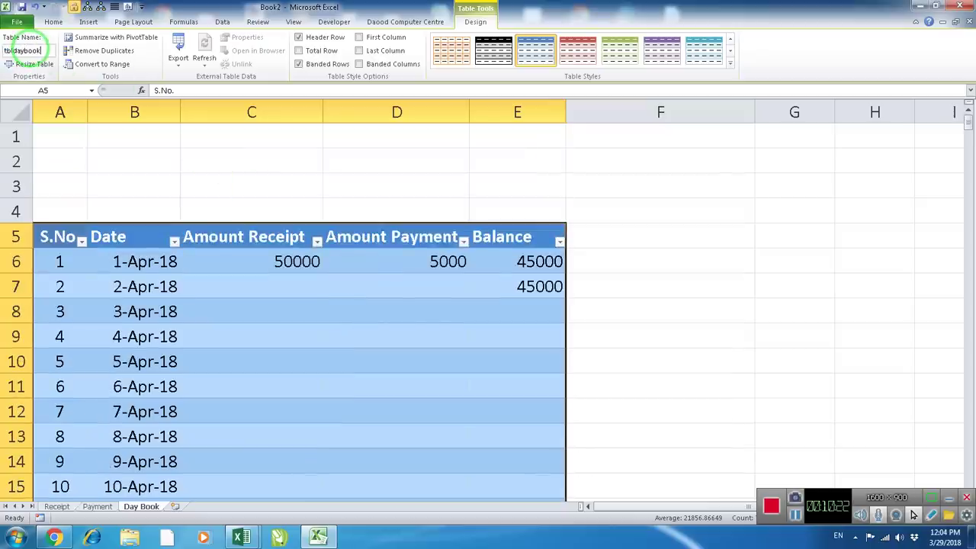
left_click(298, 291)
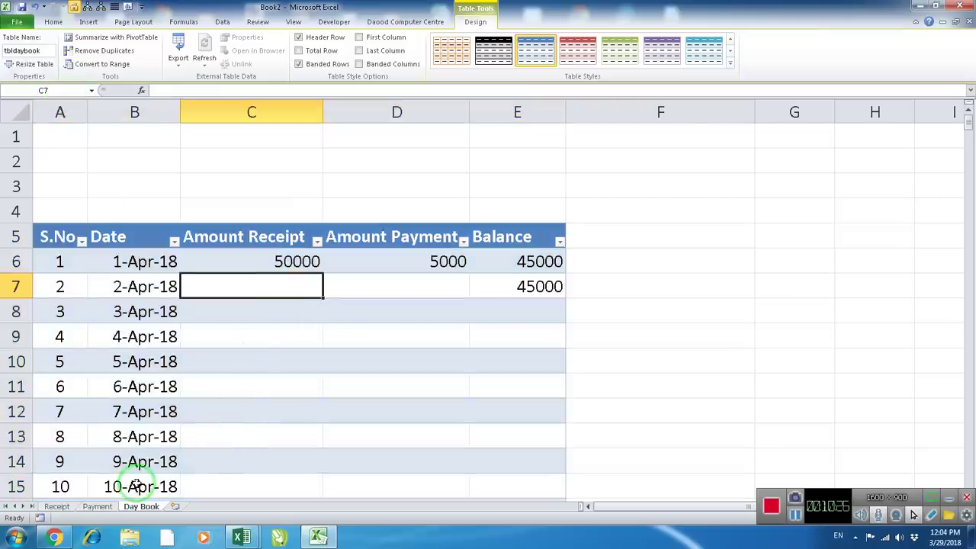
Start a new Receipt row dated 1-Apr-18 for Loan from X Co., received in Cash
left_click(56, 507)
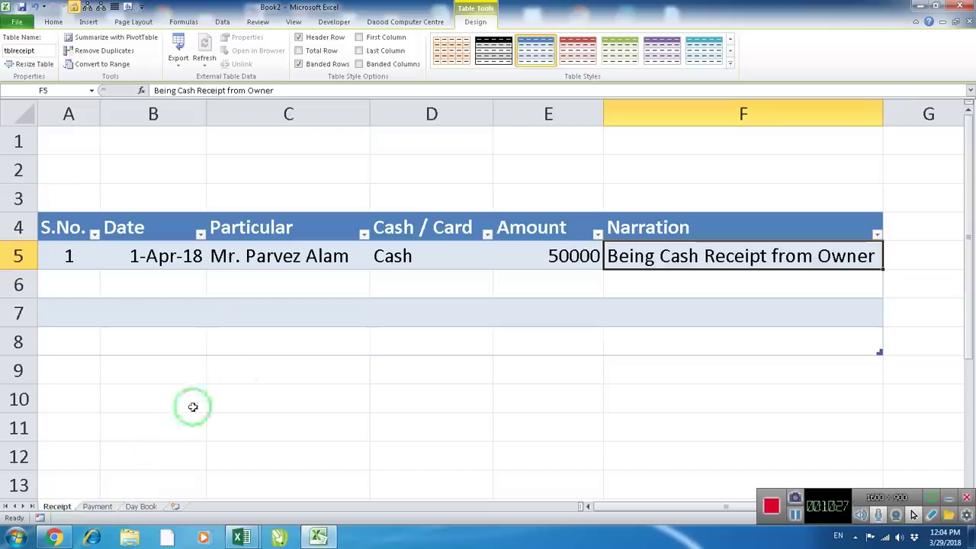
left_click(126, 282)
type("4/1/2018")
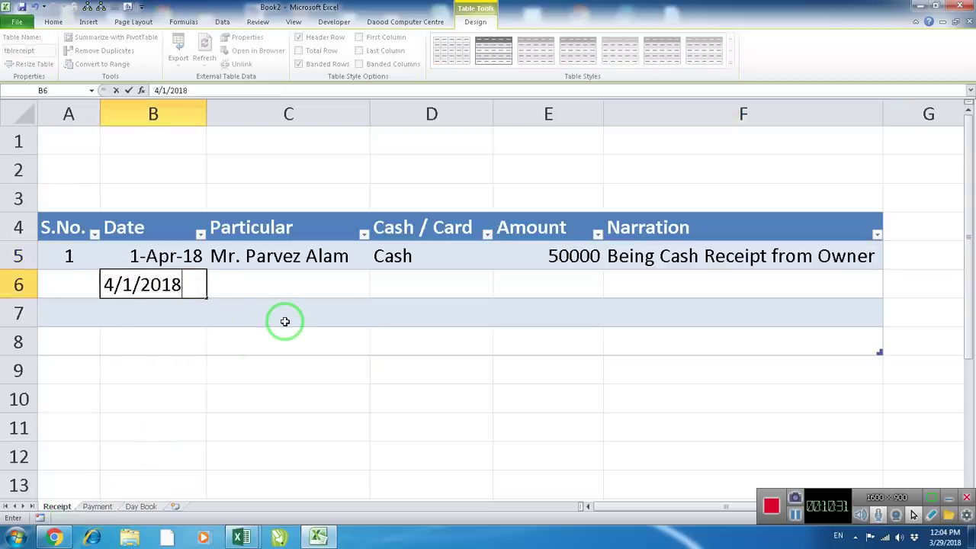
key("Tab")
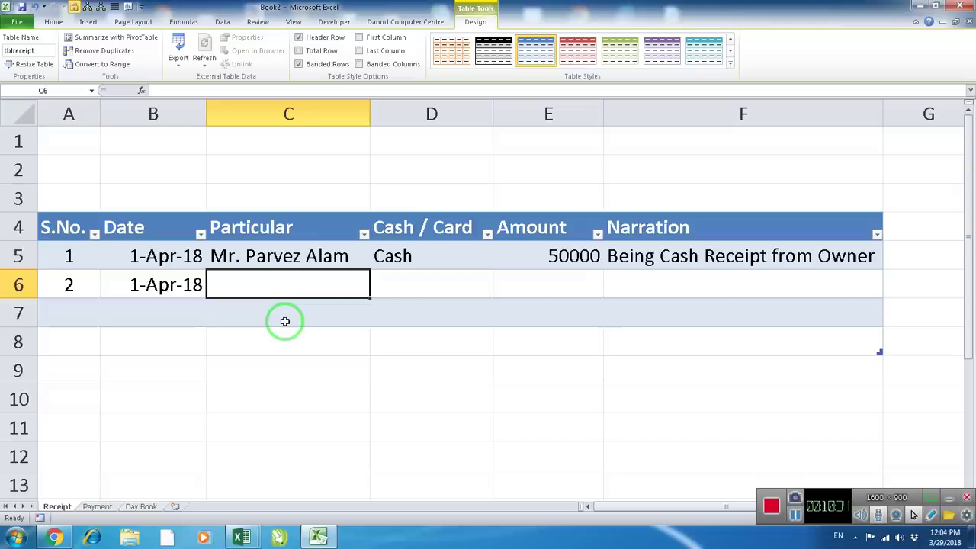
type("Loan from X Co.")
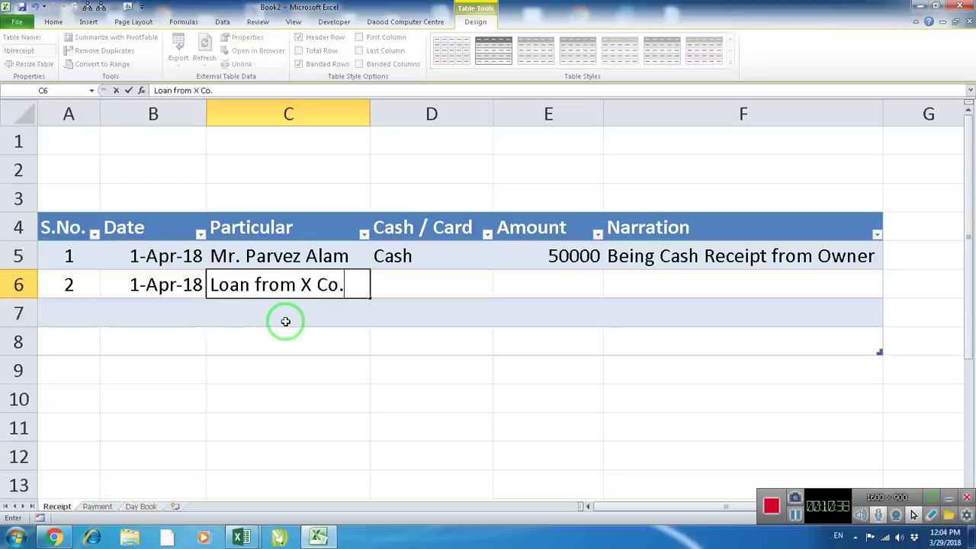
key("Tab")
type("C")
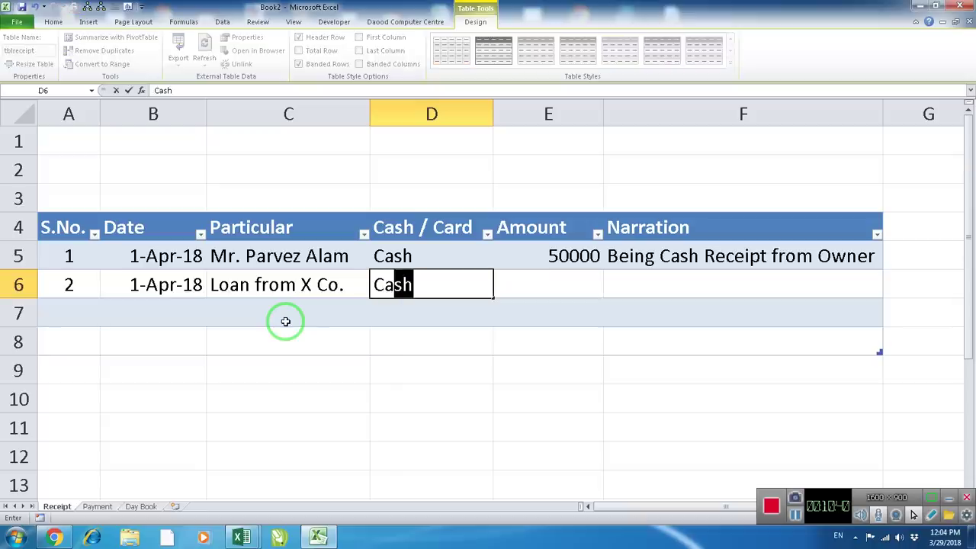
key("Tab")
Enter amount 40000 with narration 'being loan receipt from X', then check both receipt amounts
type("400")
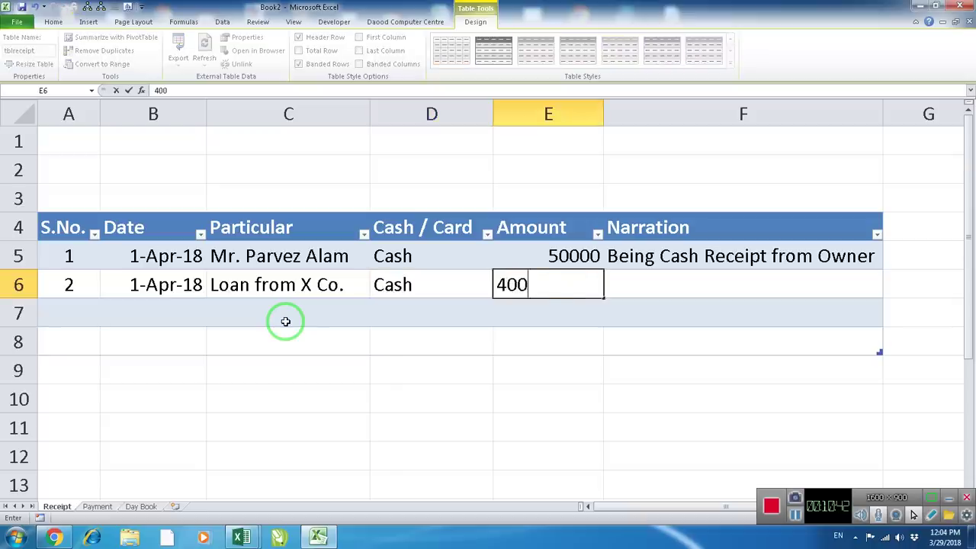
key("Tab")
type("being ")
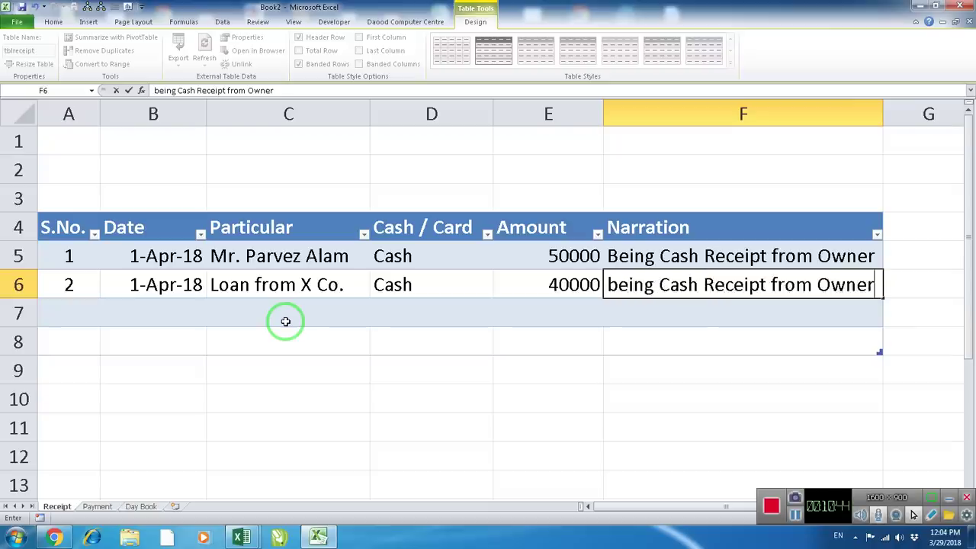
type("loan")
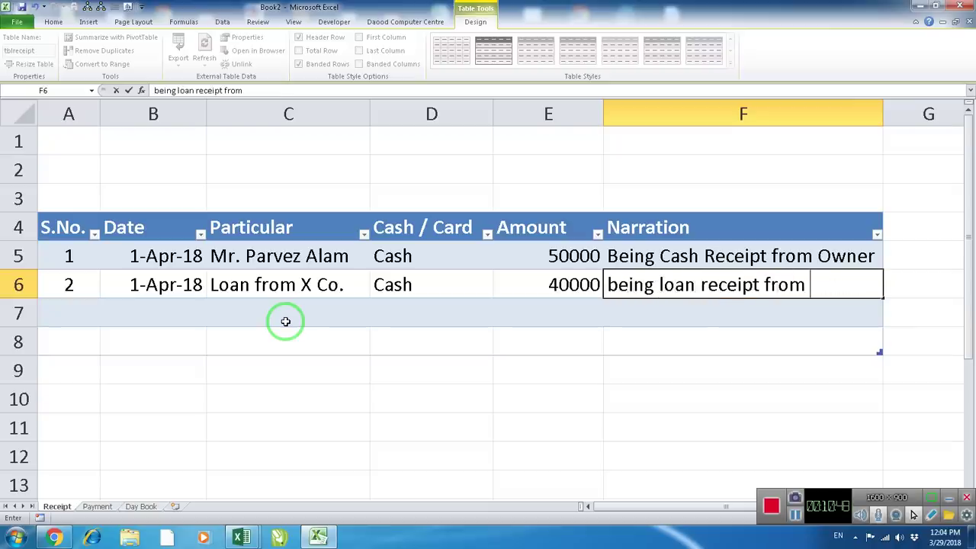
type("X")
left_click(285, 321)
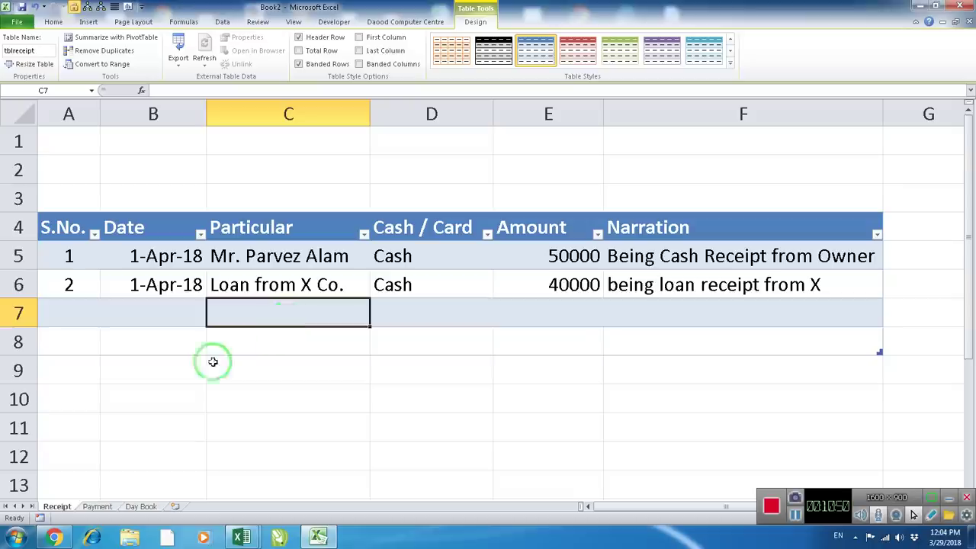
left_click_drag(572, 256, 568, 284)
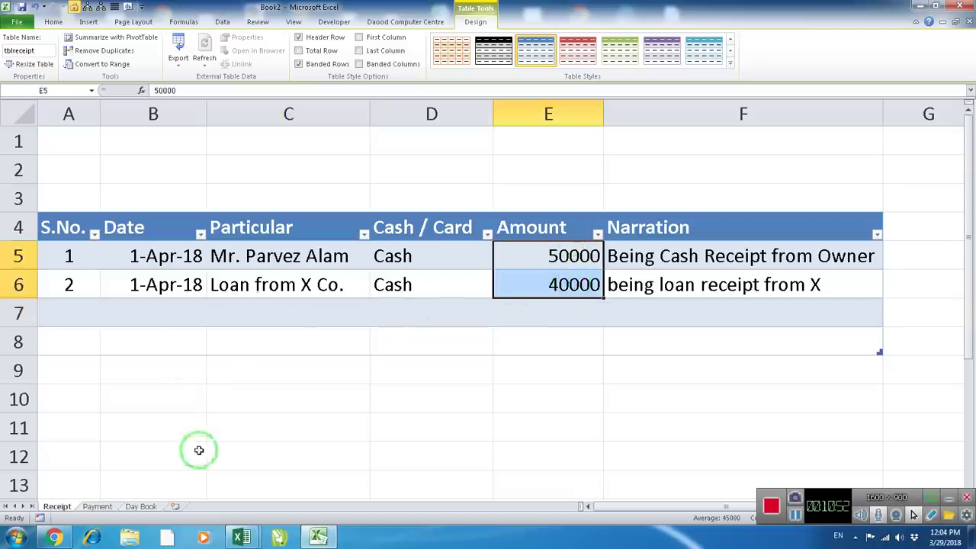
left_click(133, 507)
Check the Day Book's SUMIF receipt total in cell C6
left_click(280, 271)
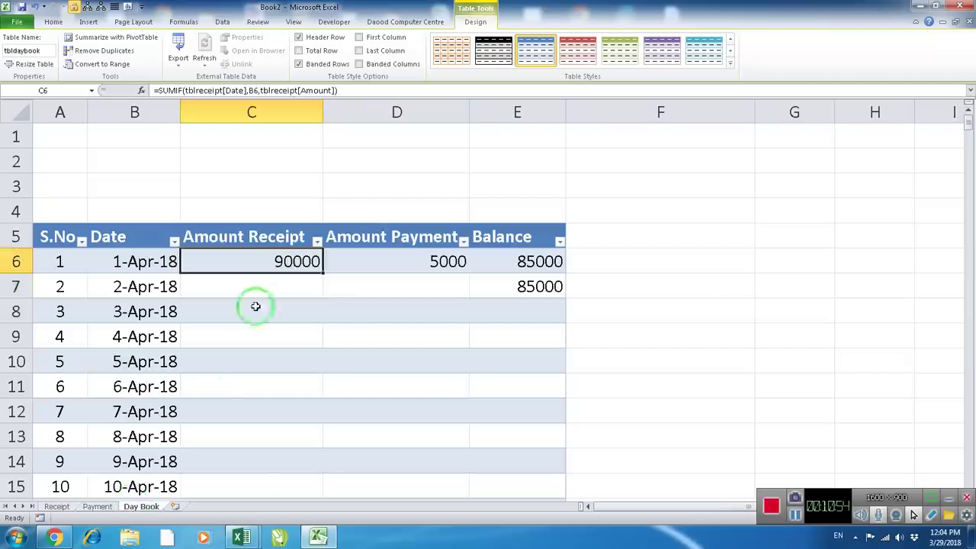
left_click(92, 508)
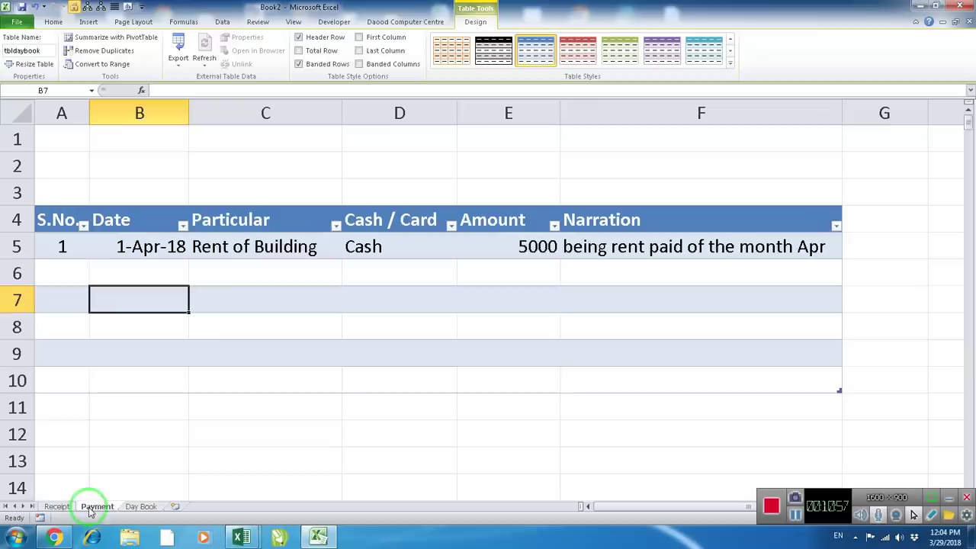
left_click(217, 269)
Enter the 2-Apr-18 payment: Maintenance Charge, Cash, 2000, starting the narration 'being mai…'
left_click(135, 276)
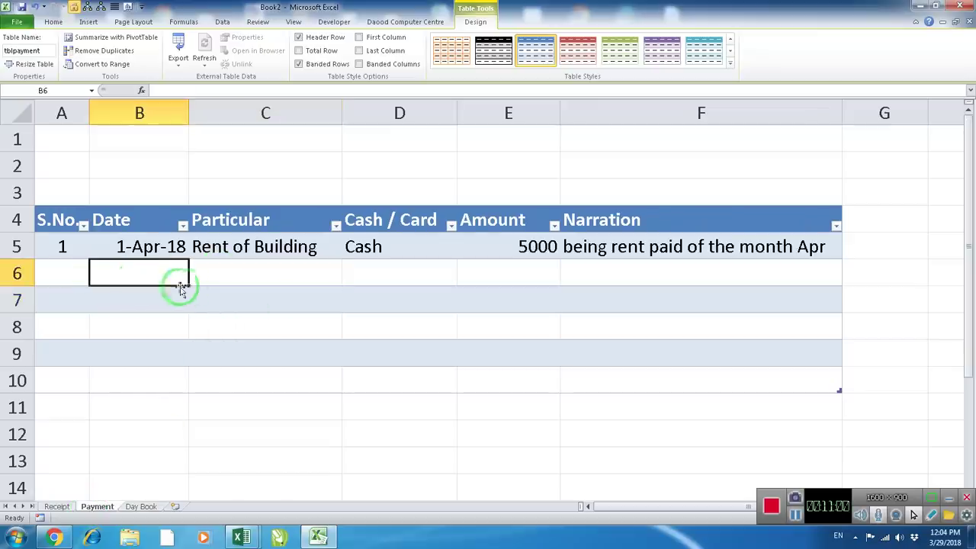
type("4/2/18")
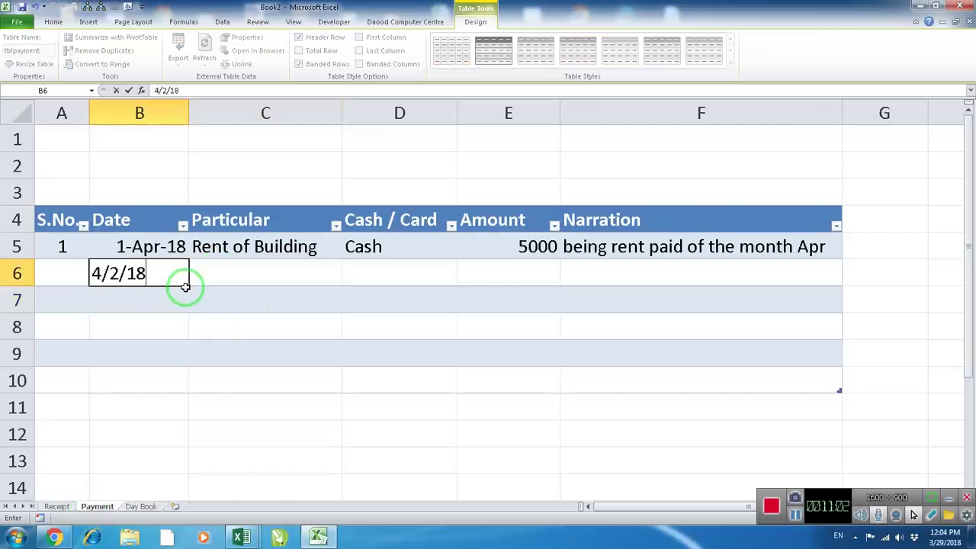
key("Tab")
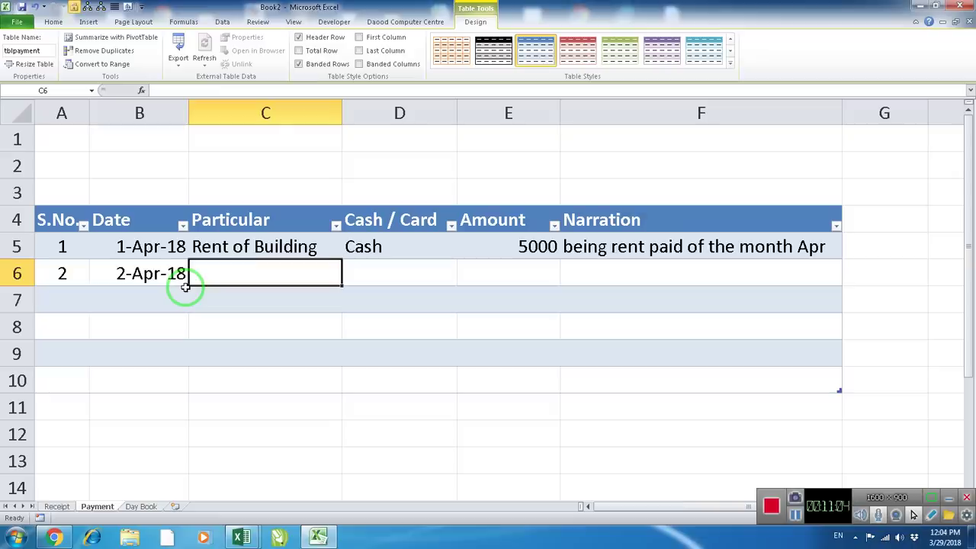
type("Maintenance Charge")
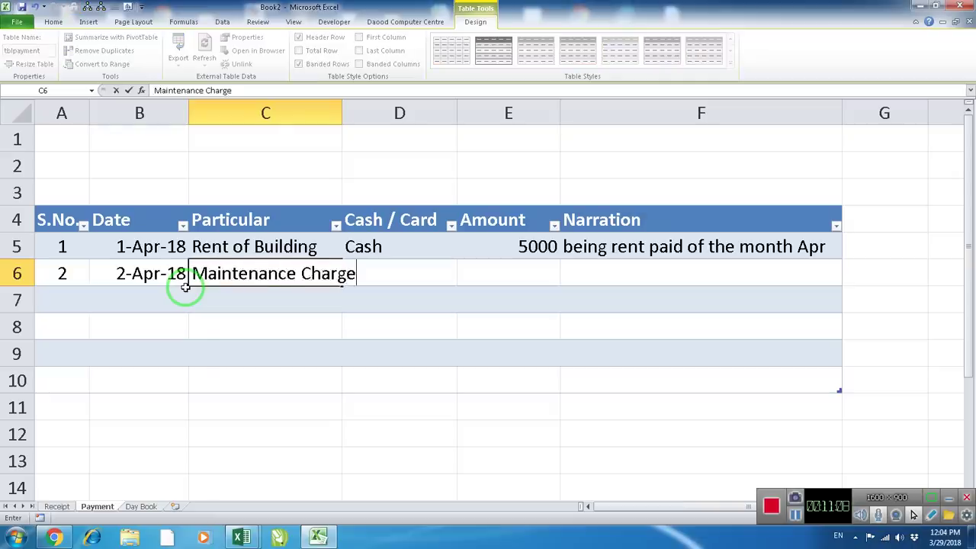
key("Tab")
type("Ca")
key("Tab")
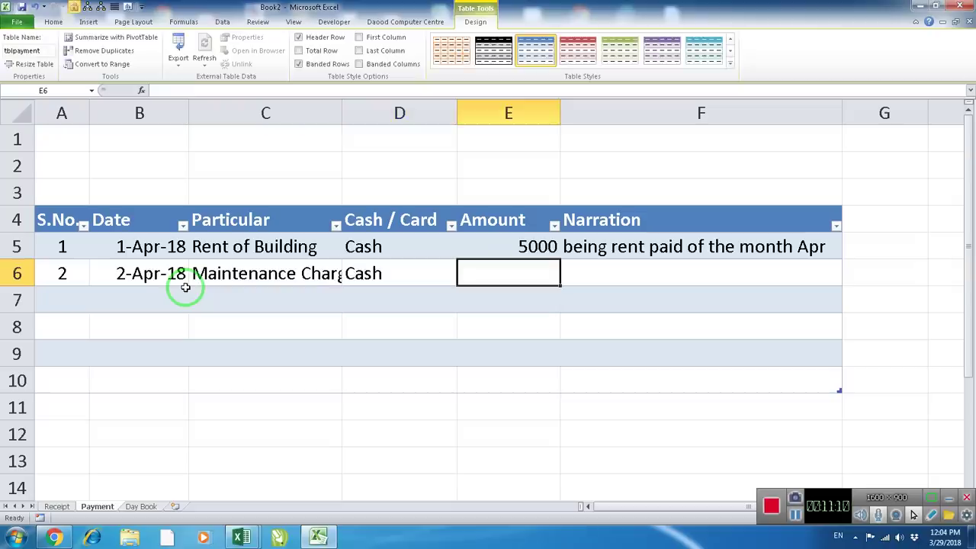
type("2000")
key("Tab")
type("b")
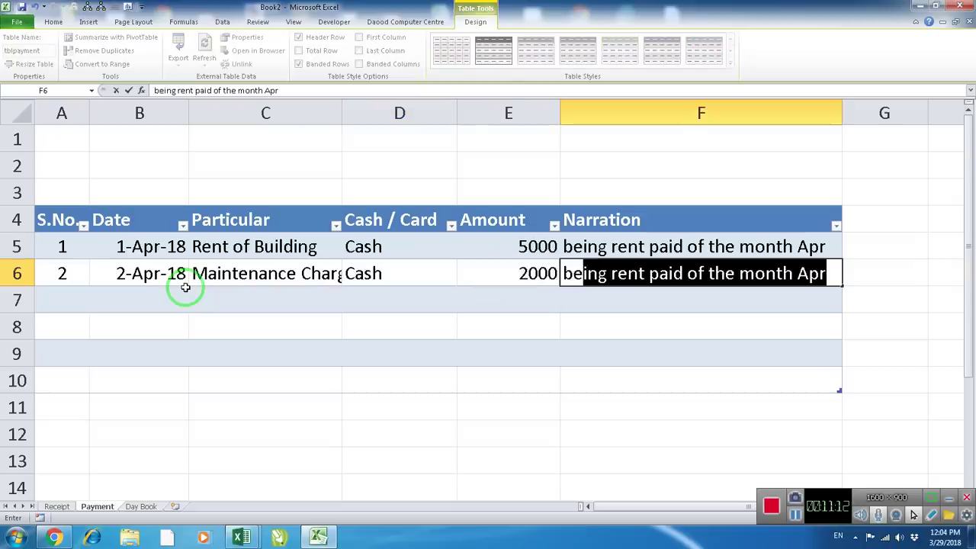
type("eing mai")
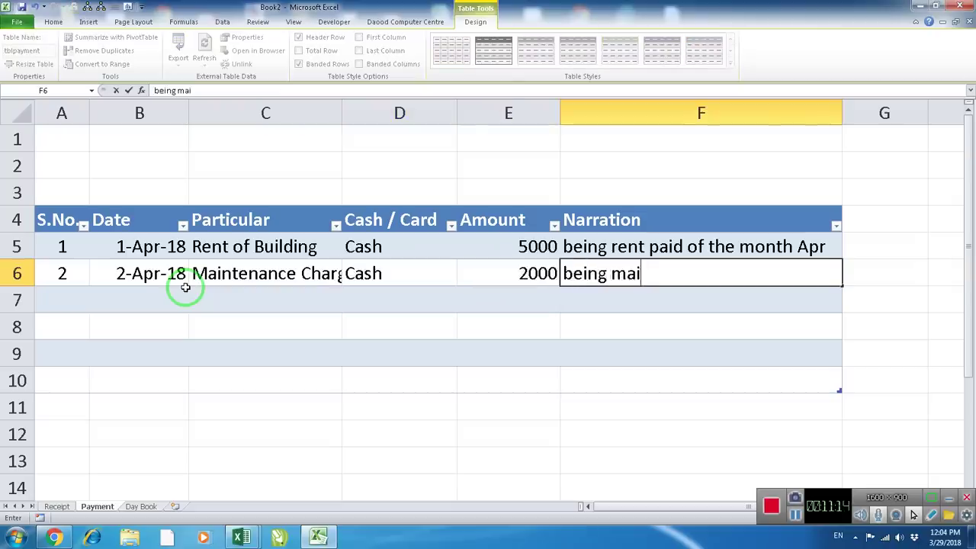
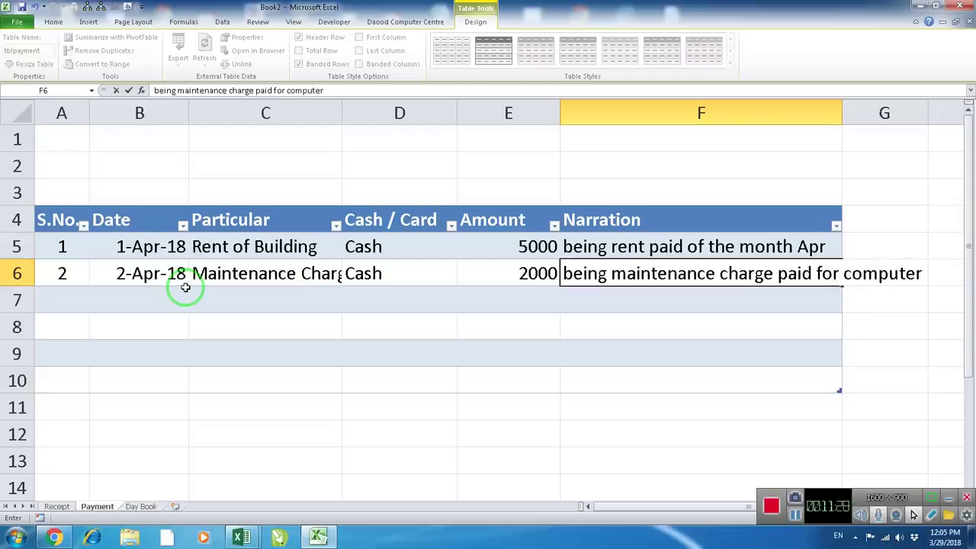
Finish the maintenance narration and widen the Payment sheet's Narration column to fit it
left_click(185, 286)
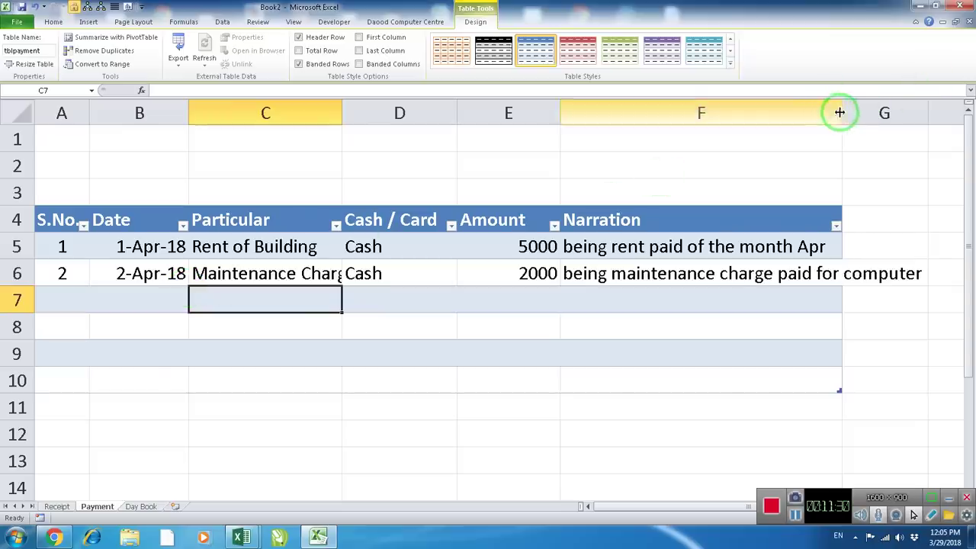
left_click_drag(840, 113, 916, 113)
On Day Book, fill the receipt and payment total formulas from C6 and D6 down all dates
left_click(142, 507)
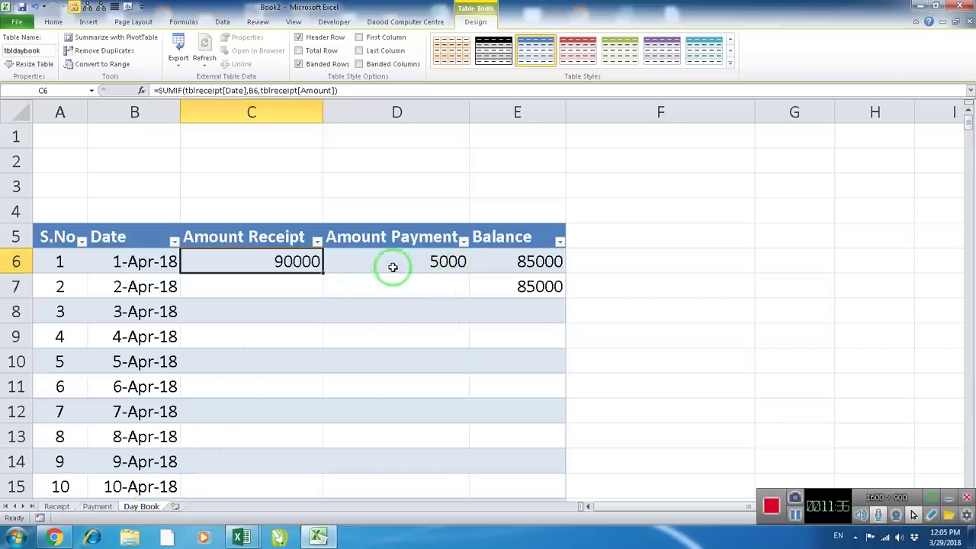
left_click(305, 283)
left_click(319, 271)
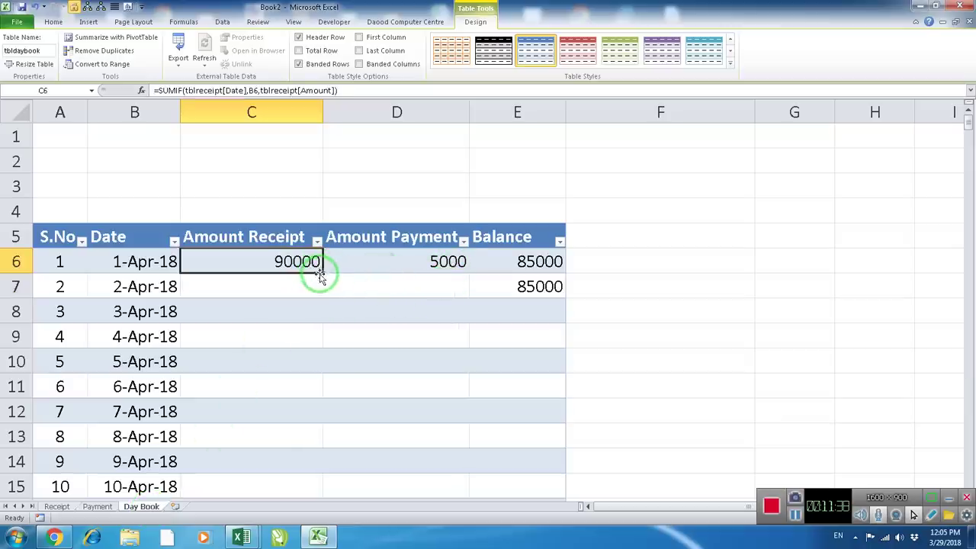
double_click(323, 270)
left_click(439, 266)
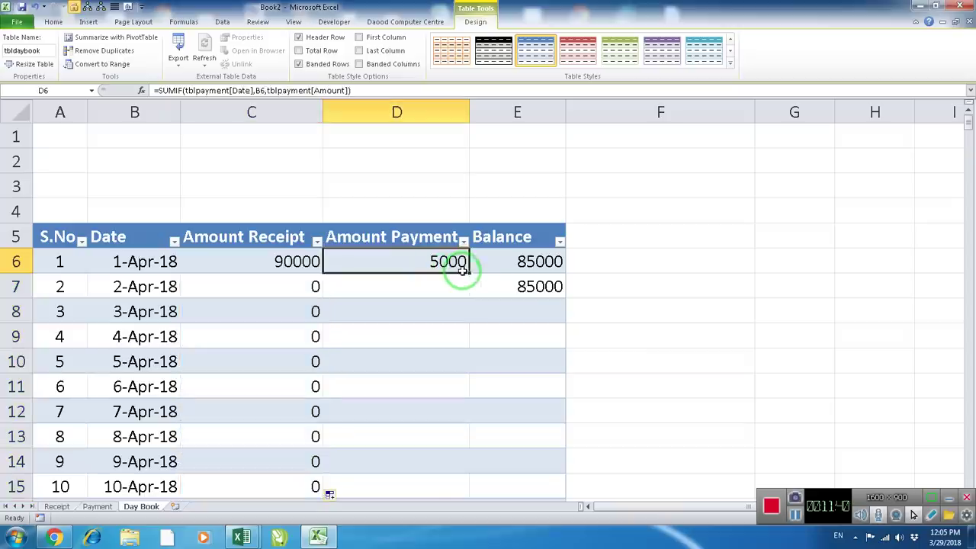
double_click(469, 273)
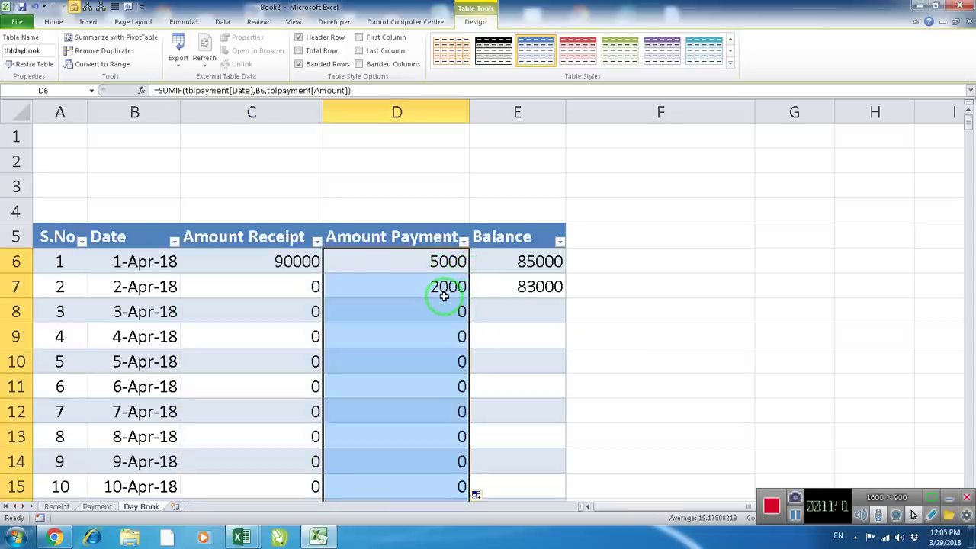
left_click(448, 287)
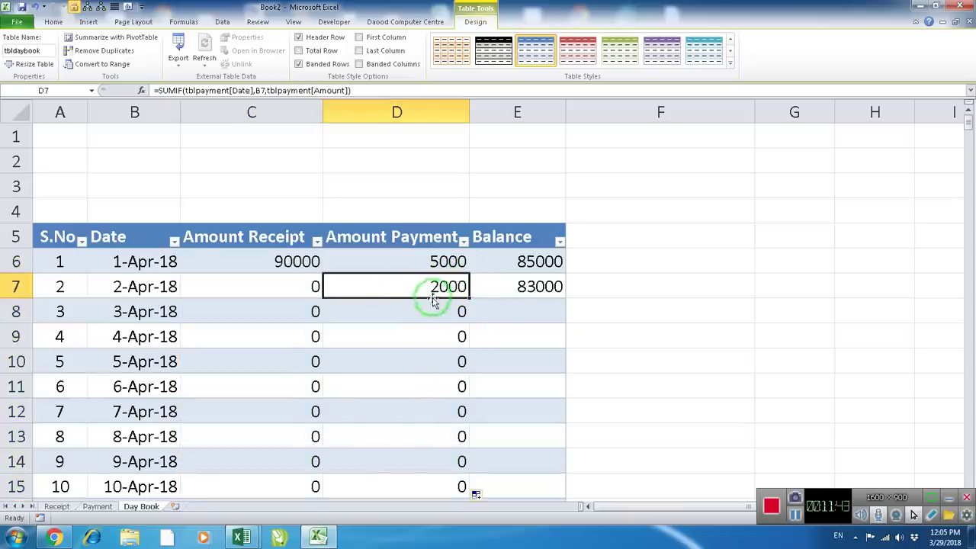
Fill the running balance formula from E7 down all dates and review it
left_click(521, 292)
double_click(565, 299)
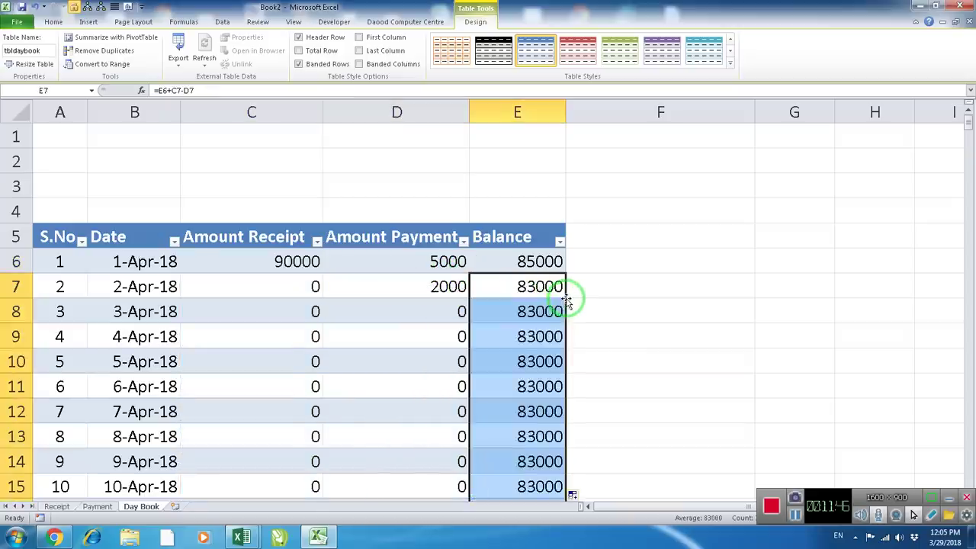
left_click(530, 310)
left_click(442, 286)
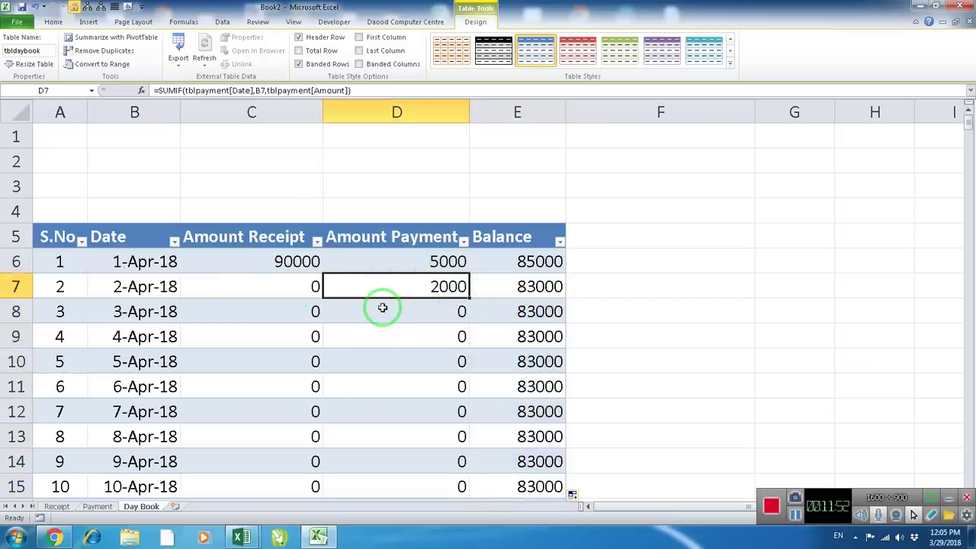
scroll(492, 289, "down", 1)
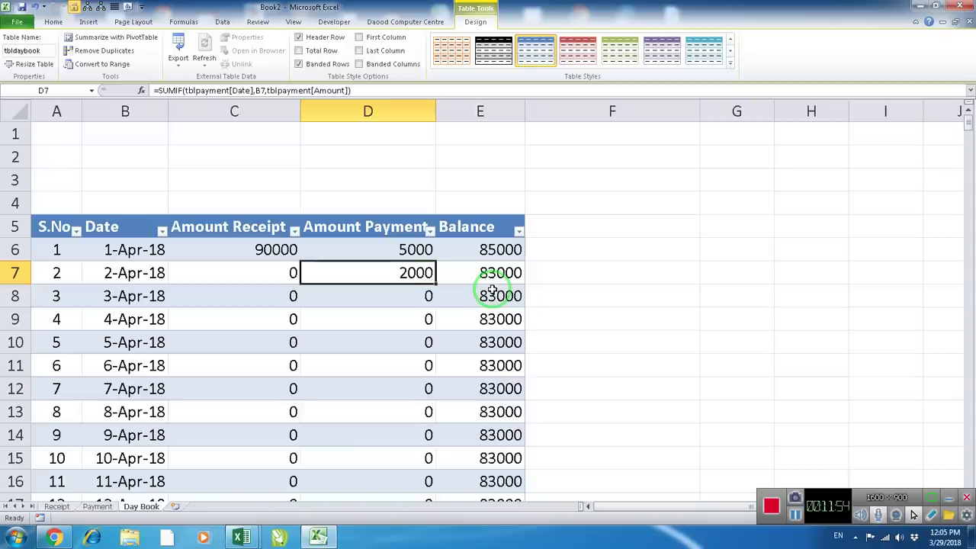
left_click(488, 275)
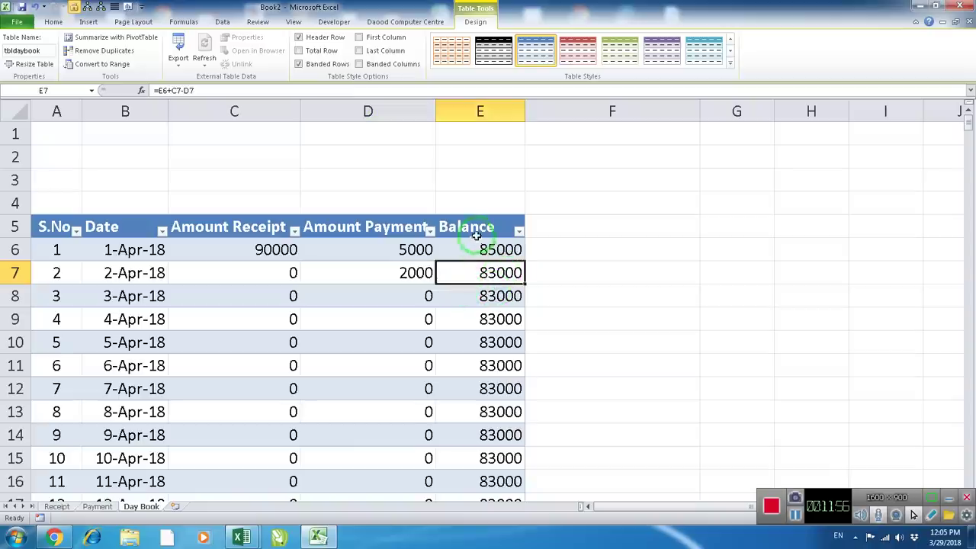
Centre the Day Book header row text
left_click_drag(476, 232, 57, 231)
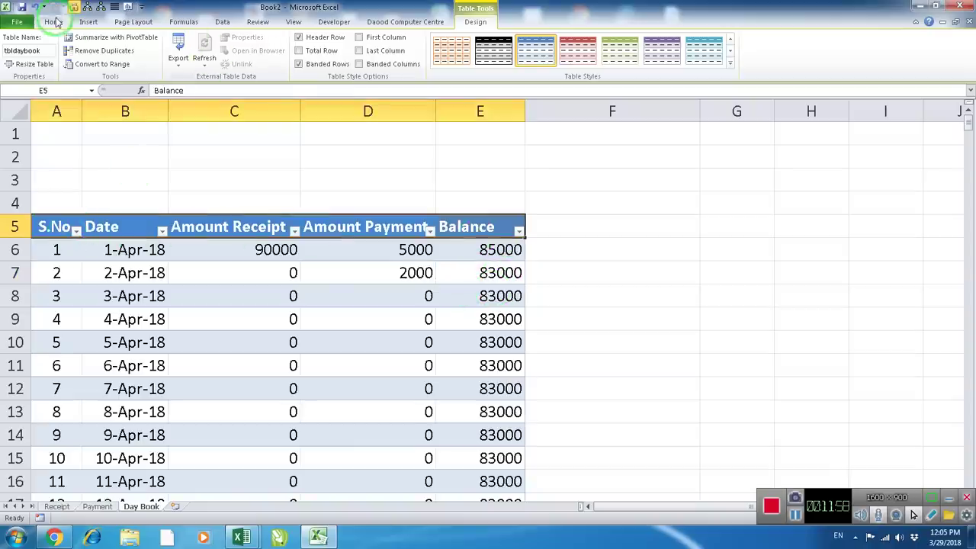
left_click(53, 22)
left_click(280, 59)
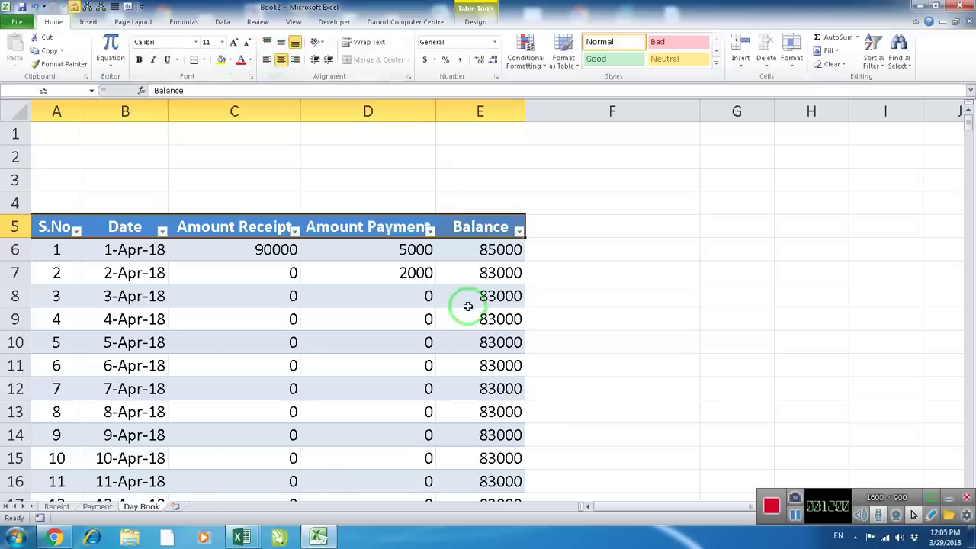
left_click(458, 316)
scroll(351, 351, "down", 1)
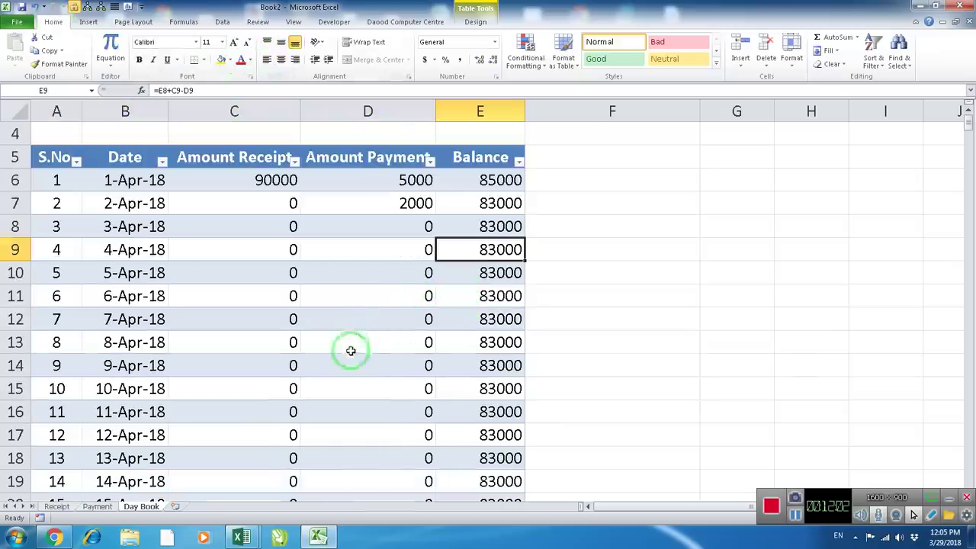
left_click(110, 507)
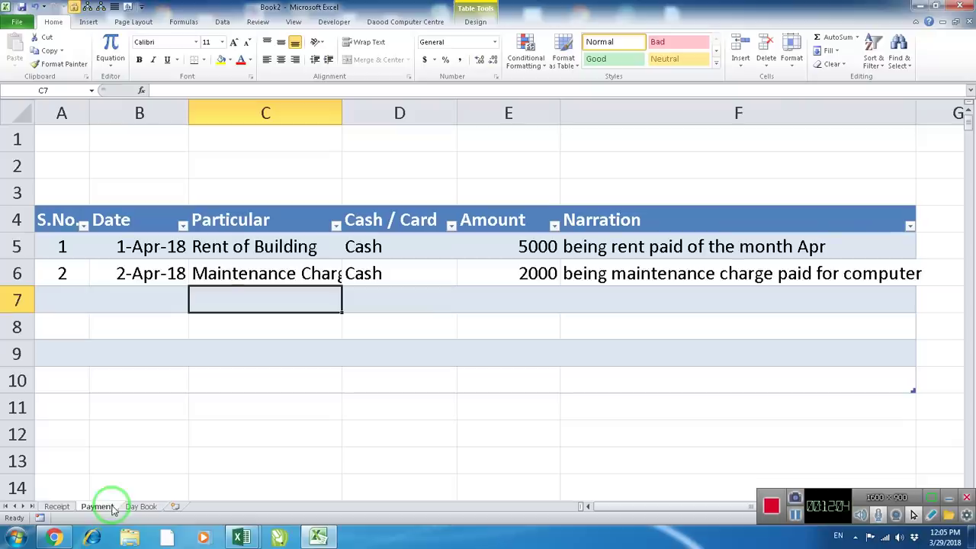
Add a 2-Apr-18 receipt row with the owner as payer, Cash, 20000 and a narration
left_click(57, 507)
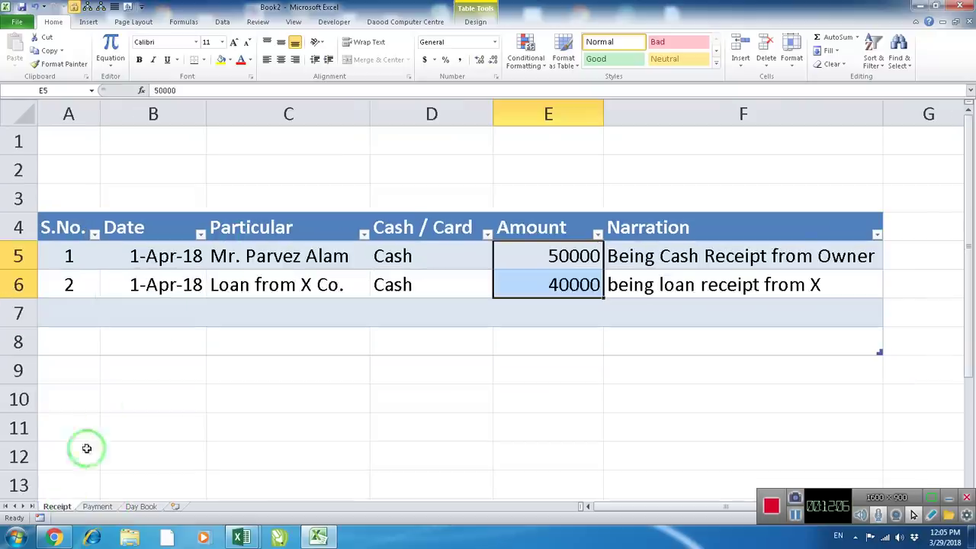
left_click(170, 309)
type("4/2/")
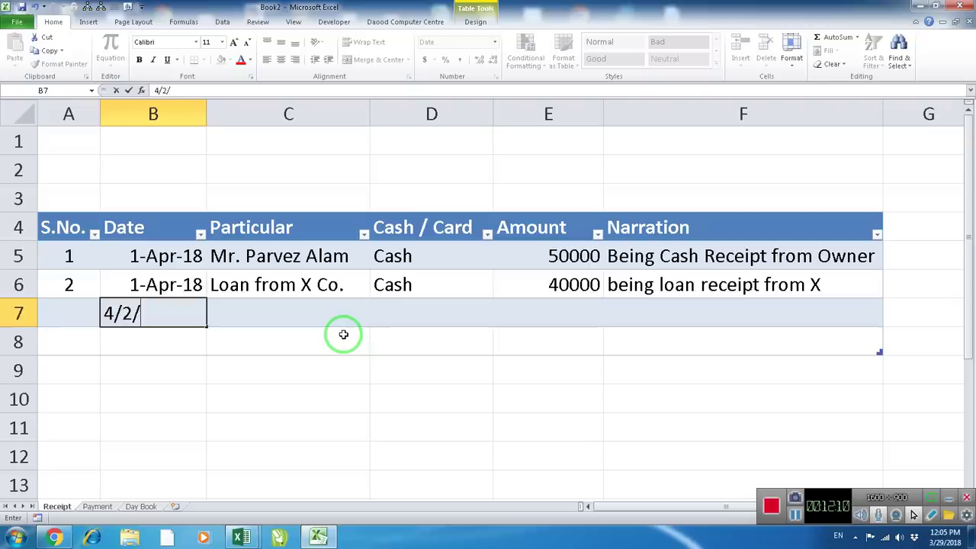
type("18")
key("Tab")
type("M")
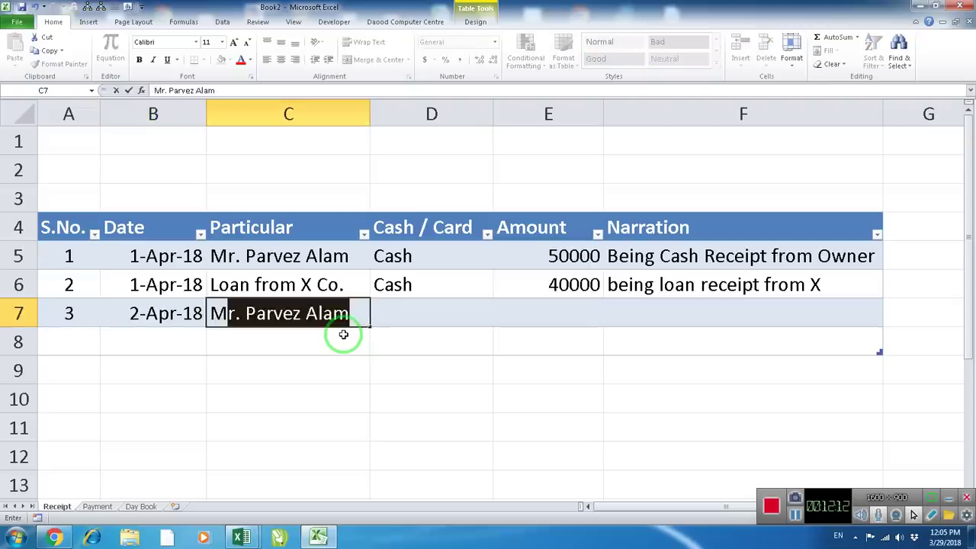
key("Tab")
type("C")
key("Tab")
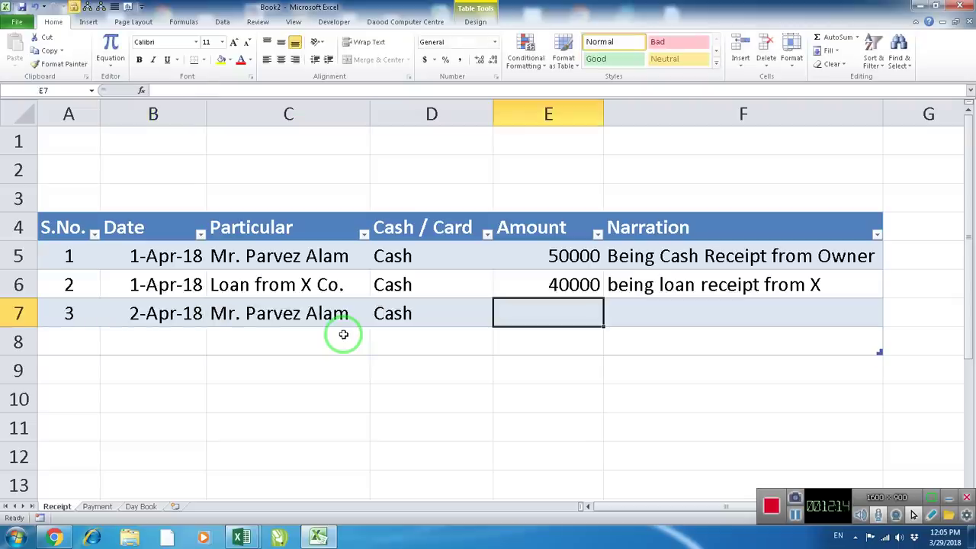
type("20000")
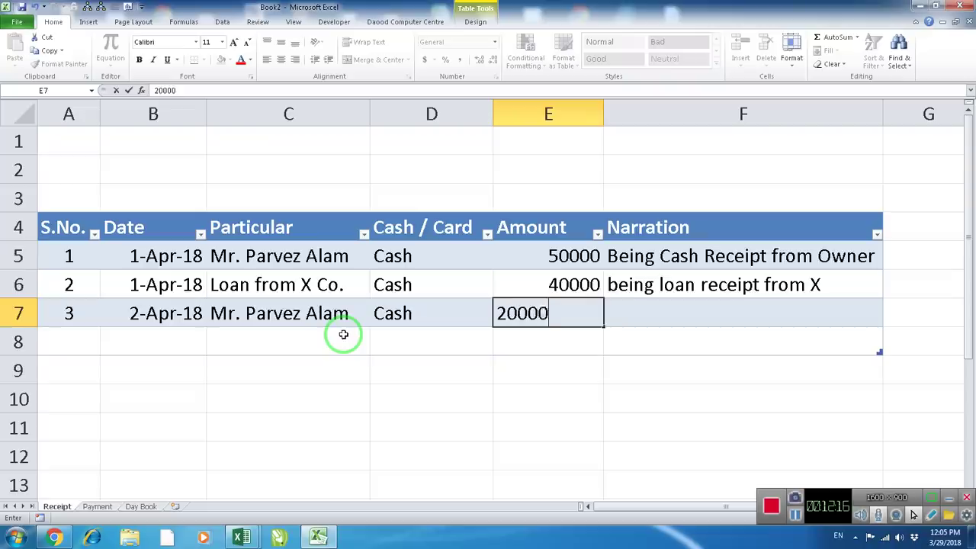
key("Tab")
type("being c")
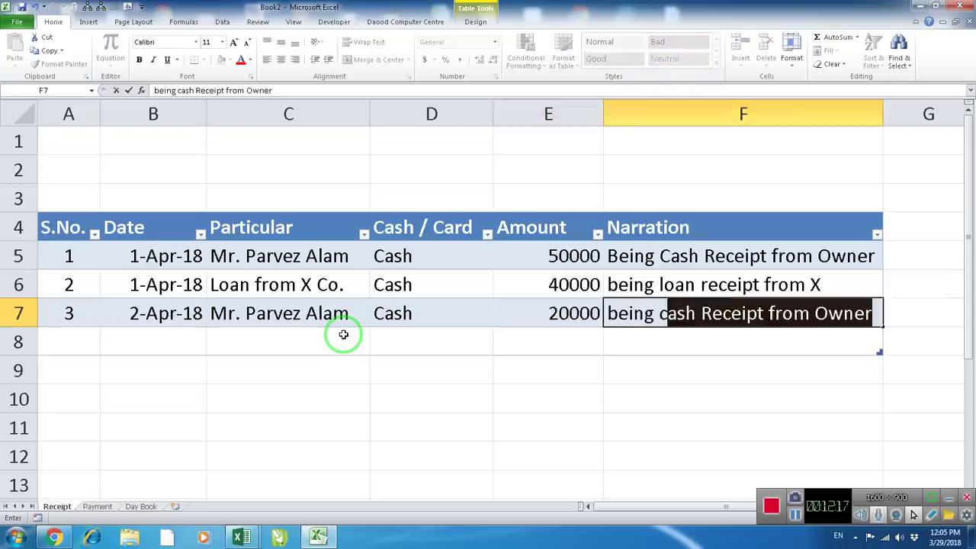
type("re")
left_click(343, 334)
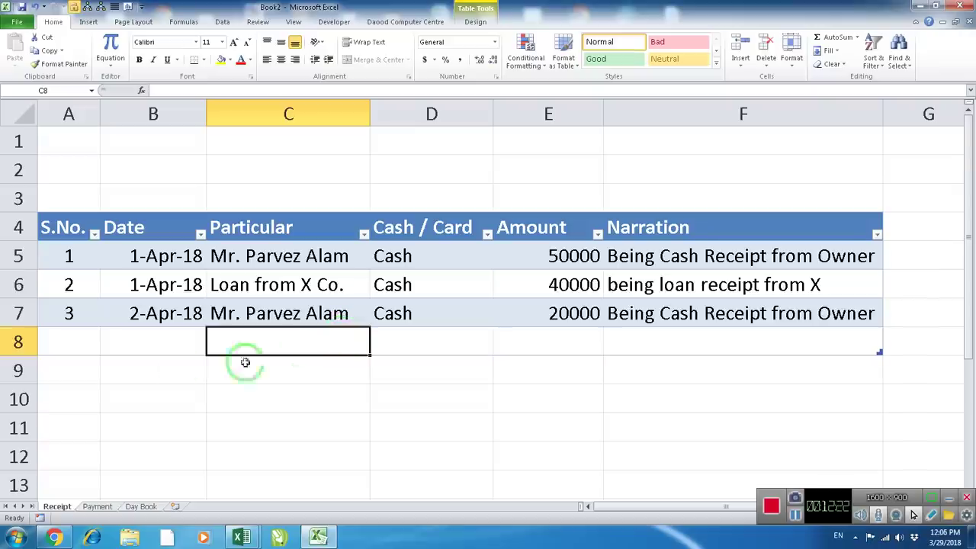
Confirm the Day Book shows the new 2-Apr-18 receipt and a 103000 balance
left_click(140, 507)
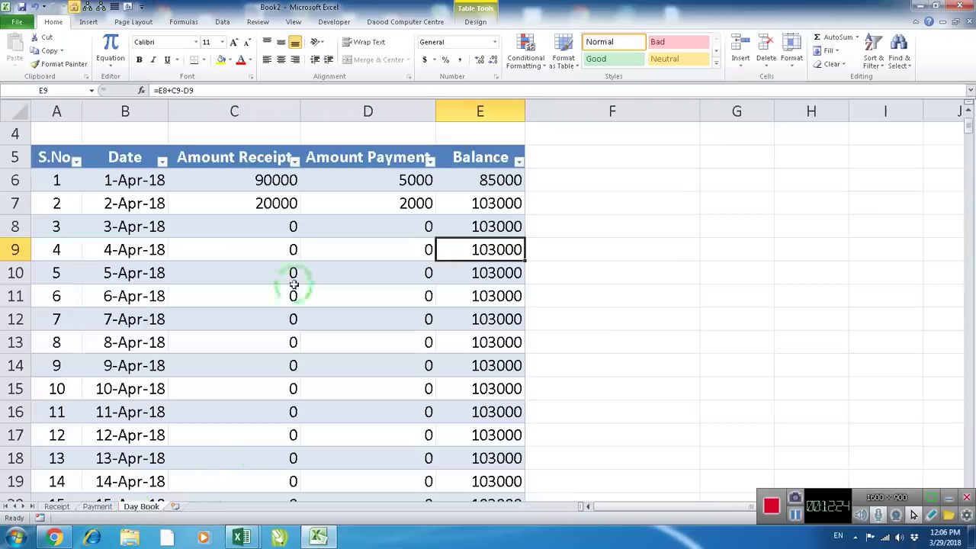
left_click(270, 201)
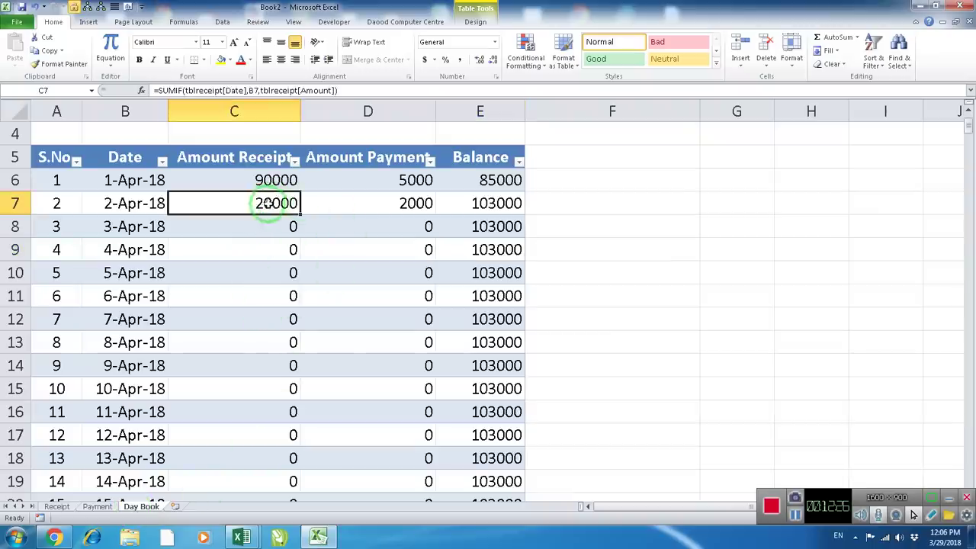
left_click(477, 207)
scroll(507, 274, "up", 1)
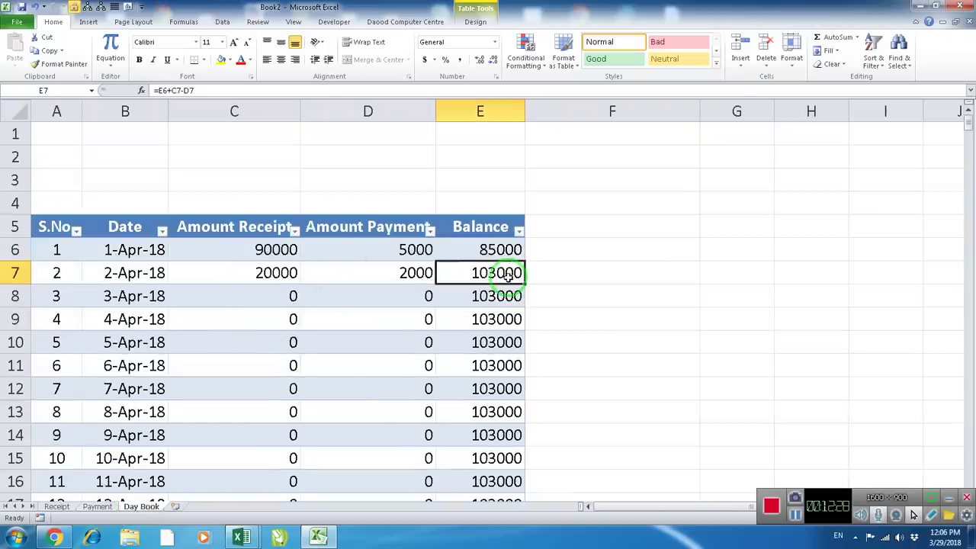
Type the headers Date, Amount Receipt, Amount Payment and Balance across row 1
left_click(125, 149)
left_click(145, 138)
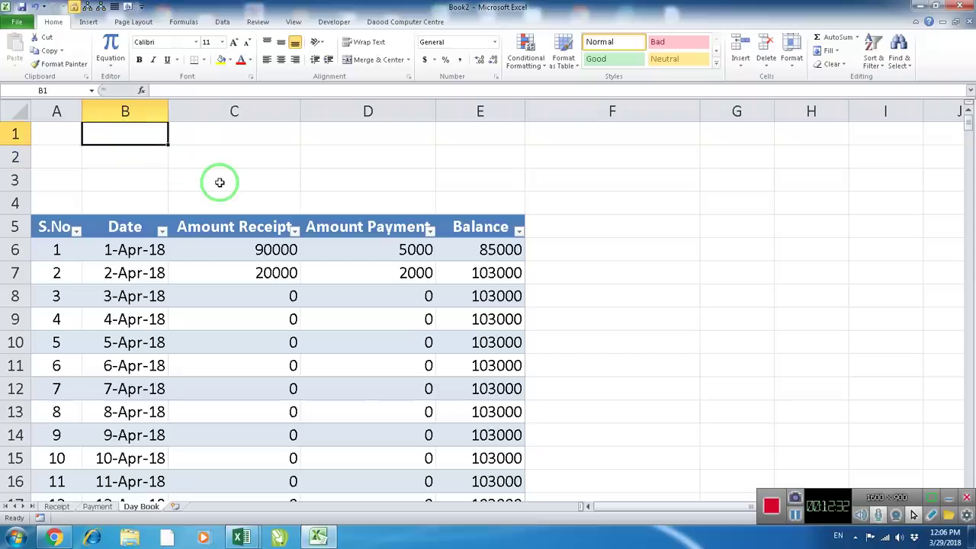
type("Date")
key("Tab")
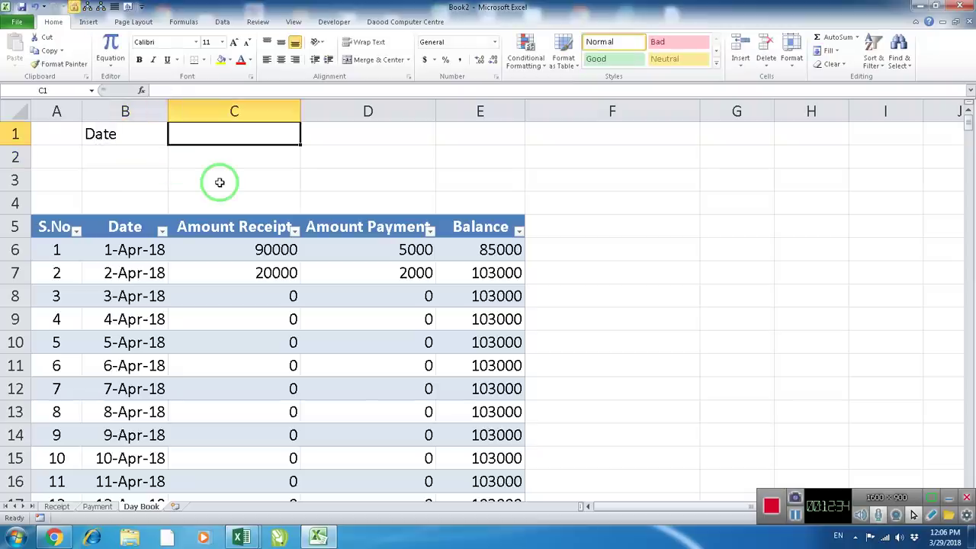
type("Amount Receipt")
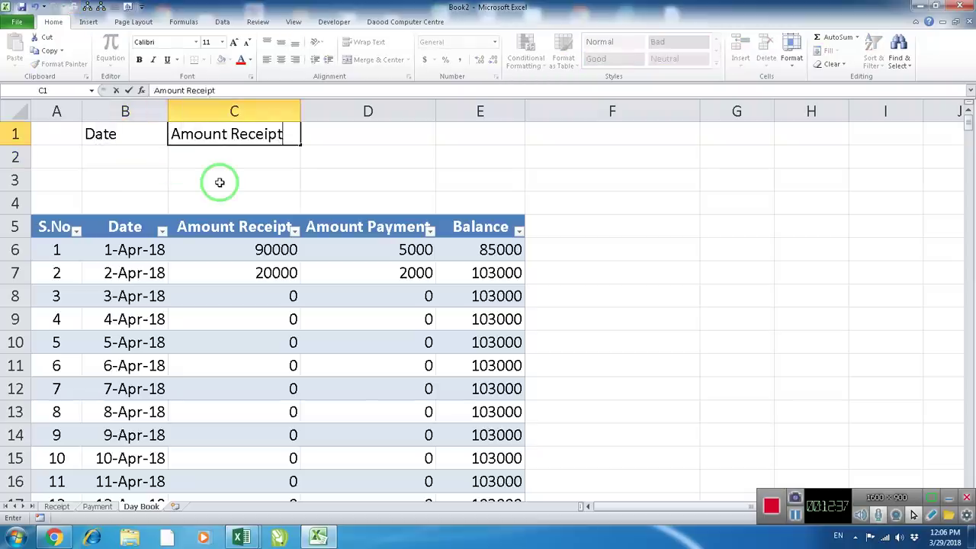
key("Tab")
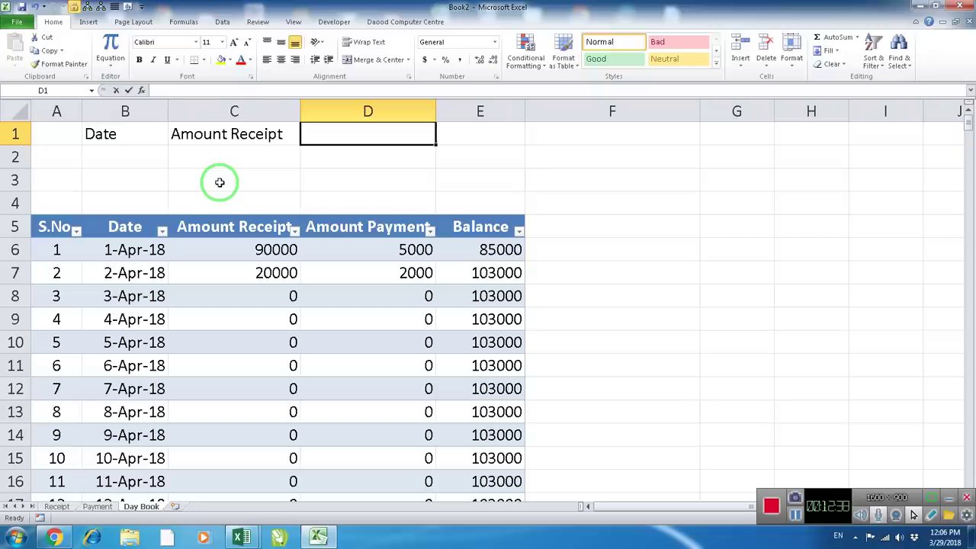
type("Amount Payment")
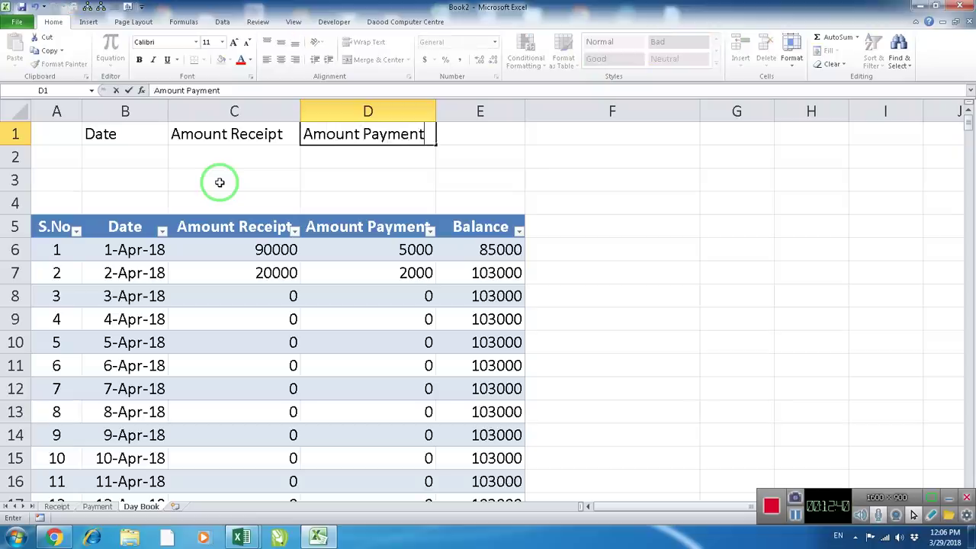
key("Tab")
type("Bal")
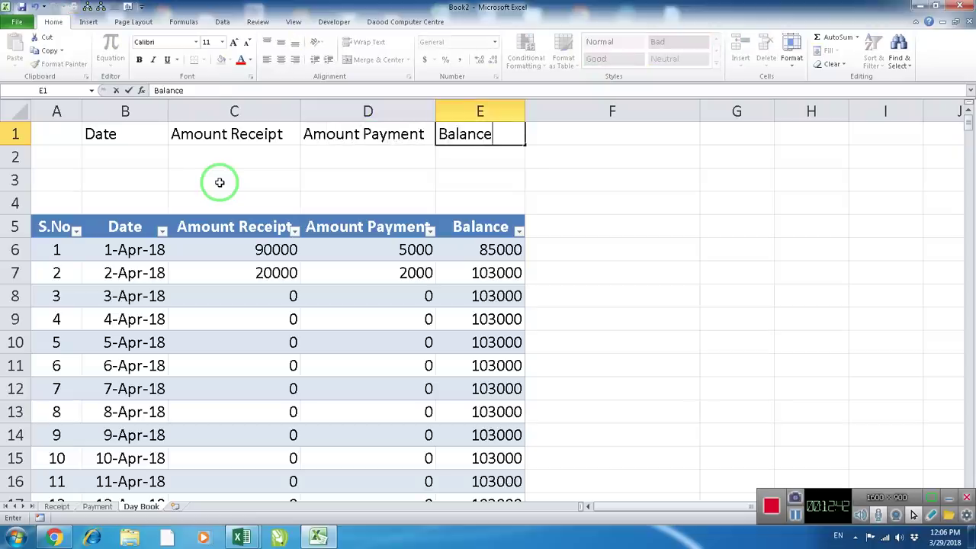
key("Return")
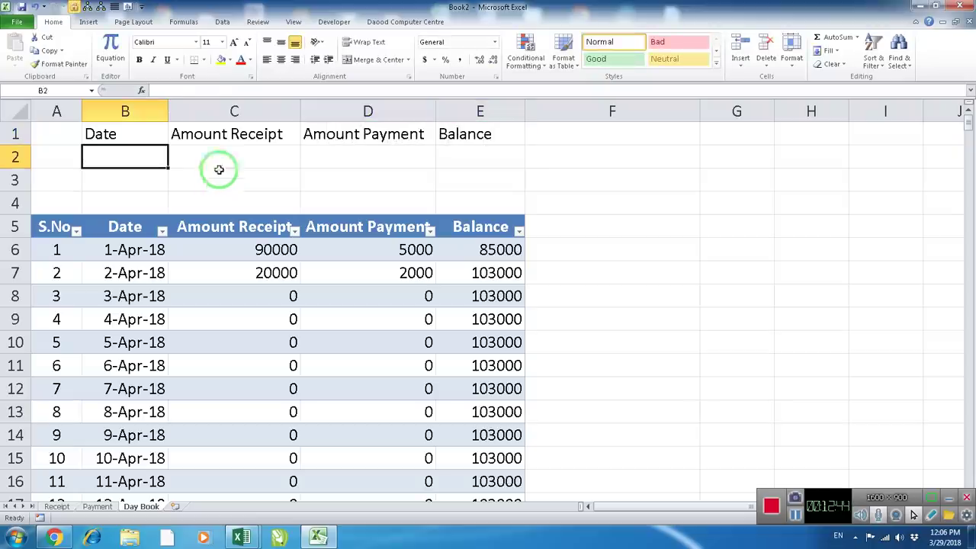
Give B1:E2 all borders, and make the B1:E1 headers yellow-filled and bold
left_click_drag(146, 137, 421, 151)
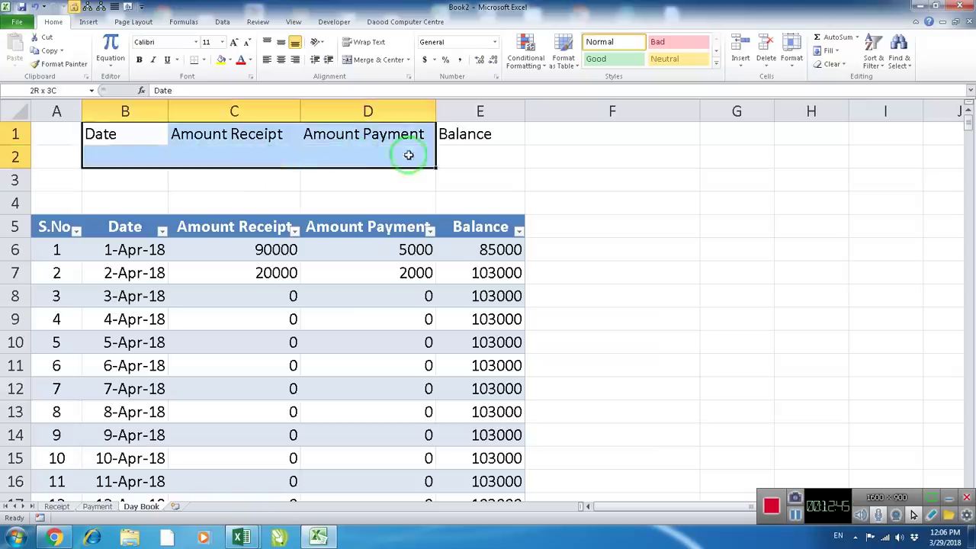
left_click(203, 59)
left_click(195, 156)
left_click_drag(144, 136, 462, 135)
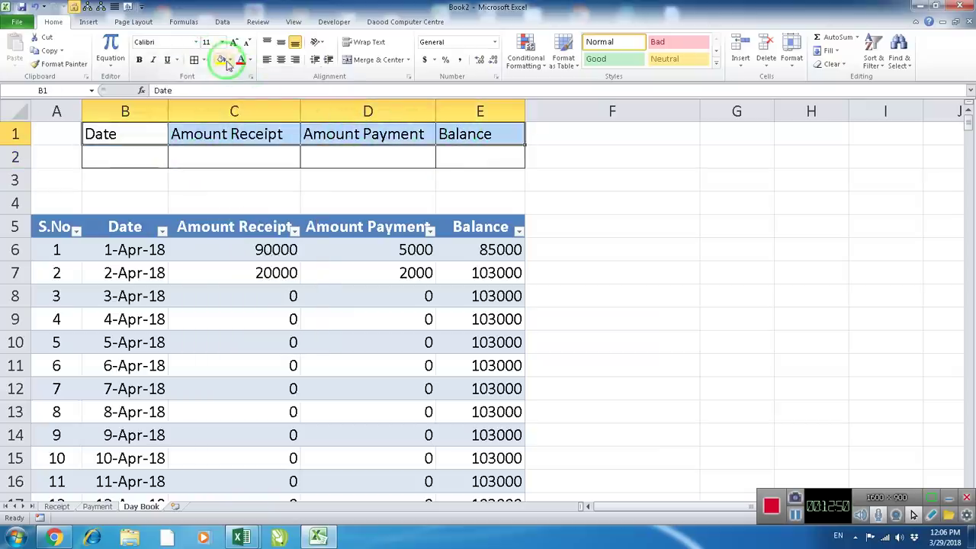
left_click(221, 60)
left_click(138, 60)
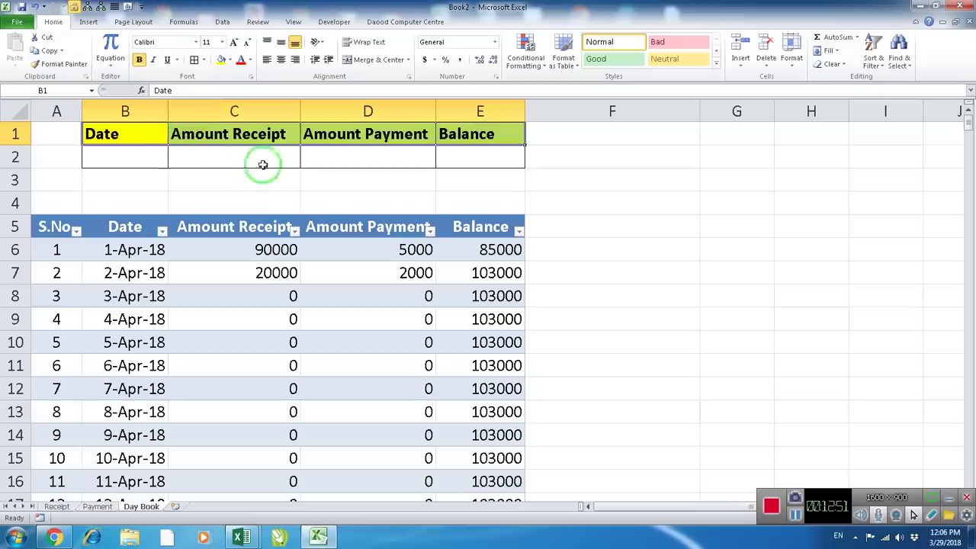
left_click(221, 158)
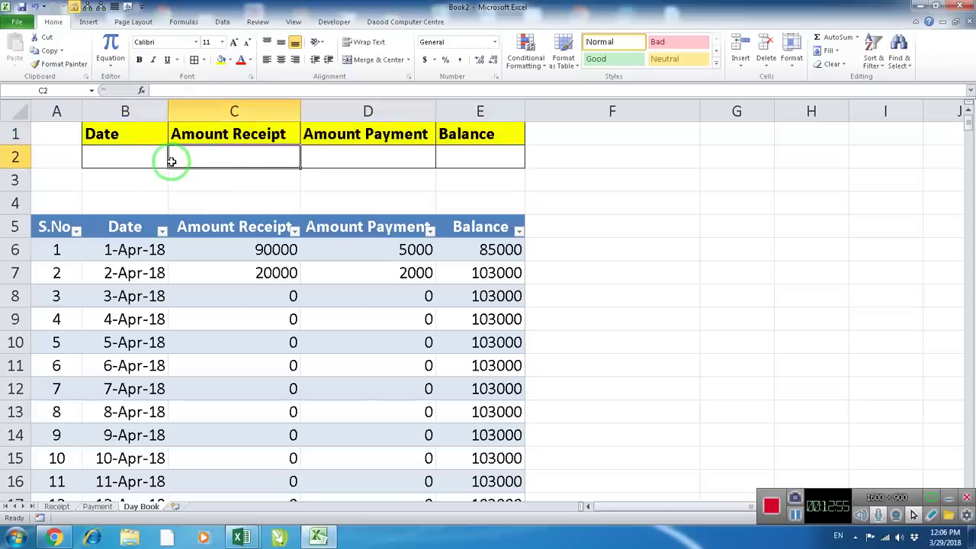
Enter =VLOOKUP(B2,tbldaybook[[Date]:[Balance]],2,0) in C2, which shows #N/A for now
type("=vlo")
key("Tab")
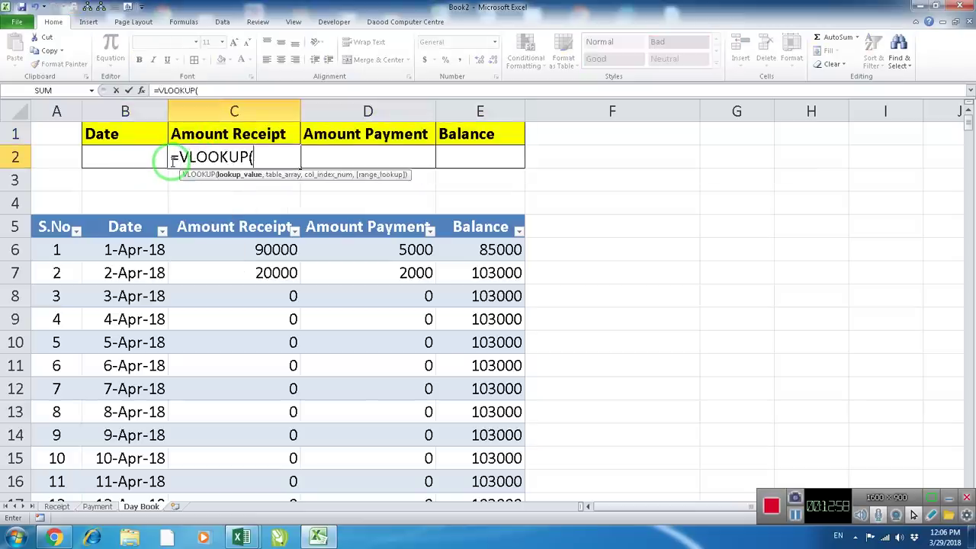
left_click(144, 158)
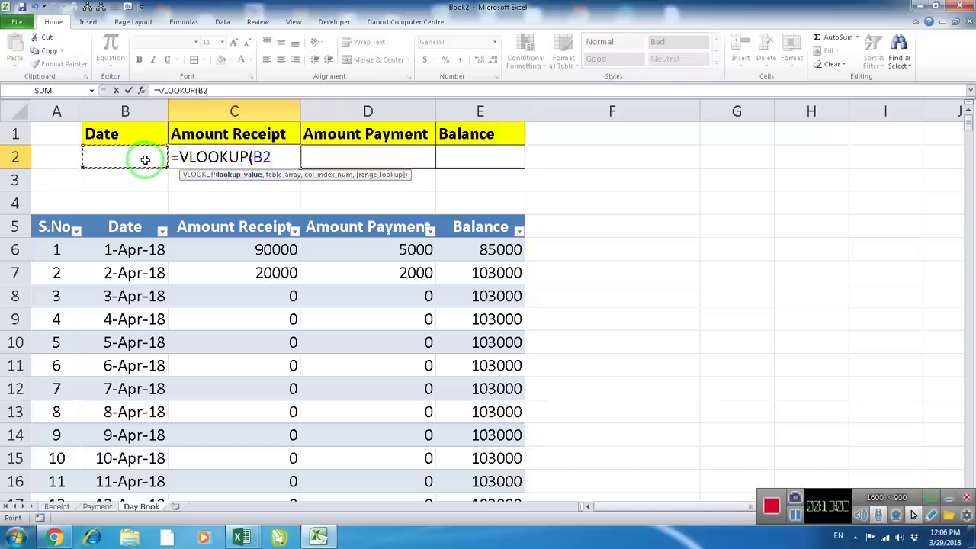
type(",")
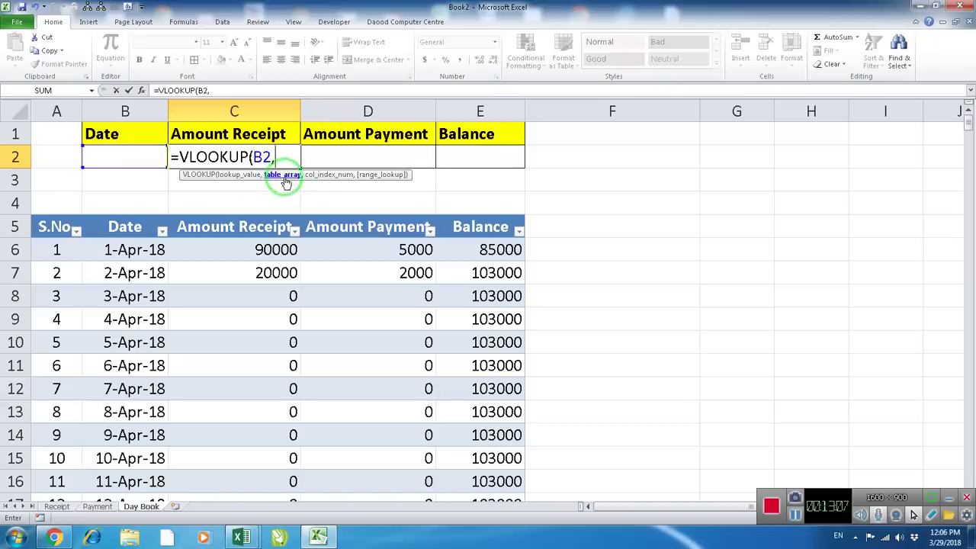
left_click_drag(130, 214, 463, 218)
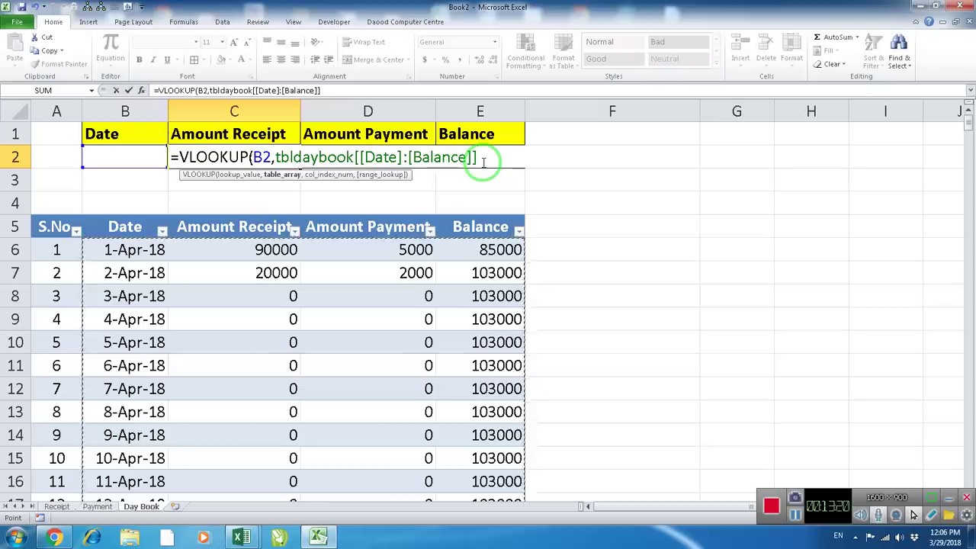
type(",2")
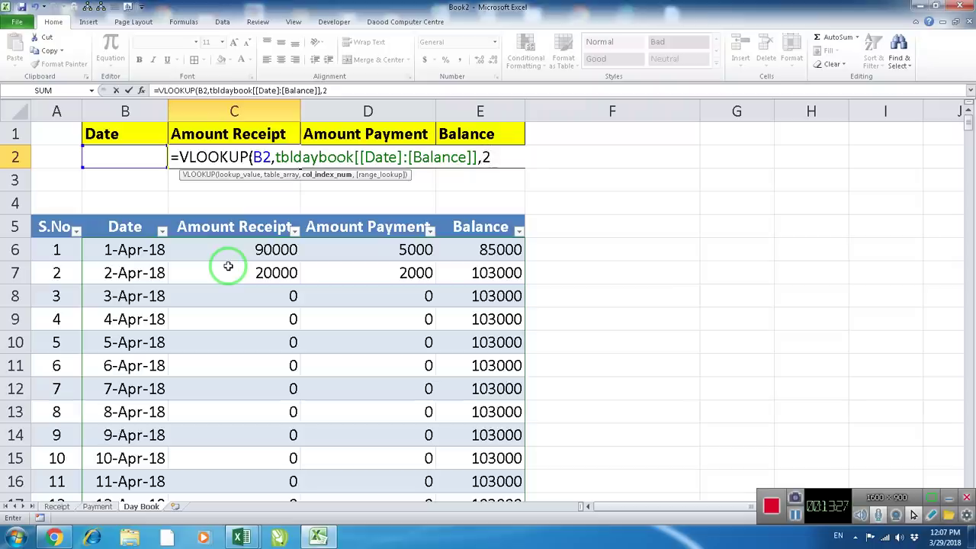
type(",0")
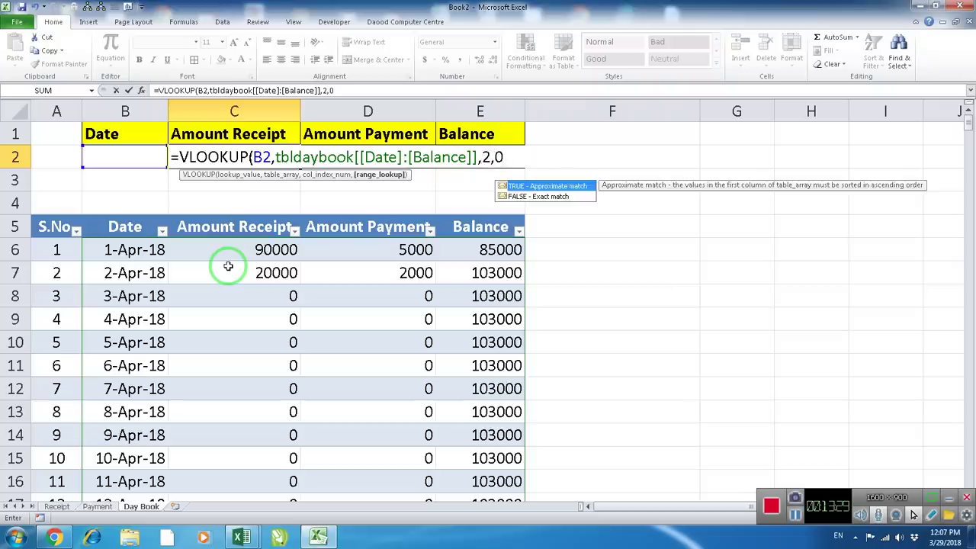
type(")")
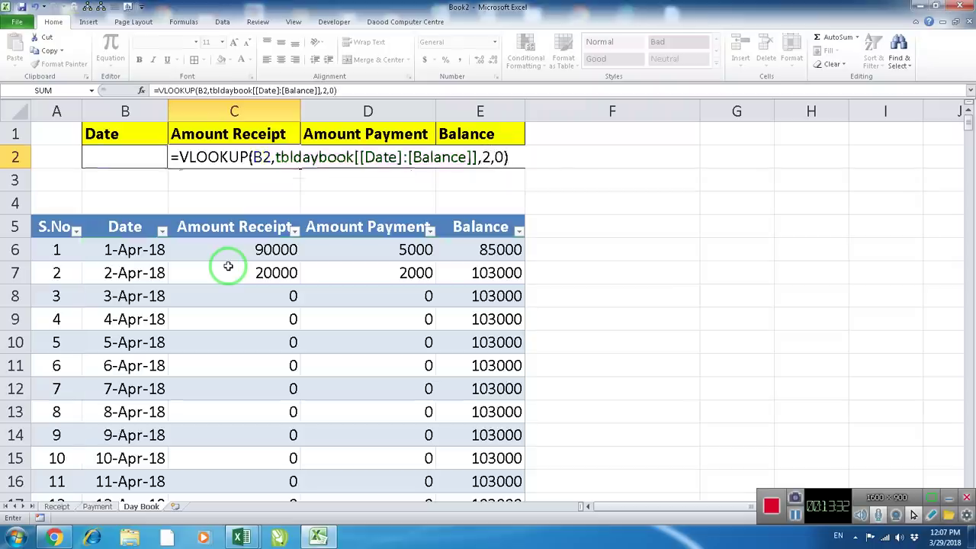
key("Return")
key("Up")
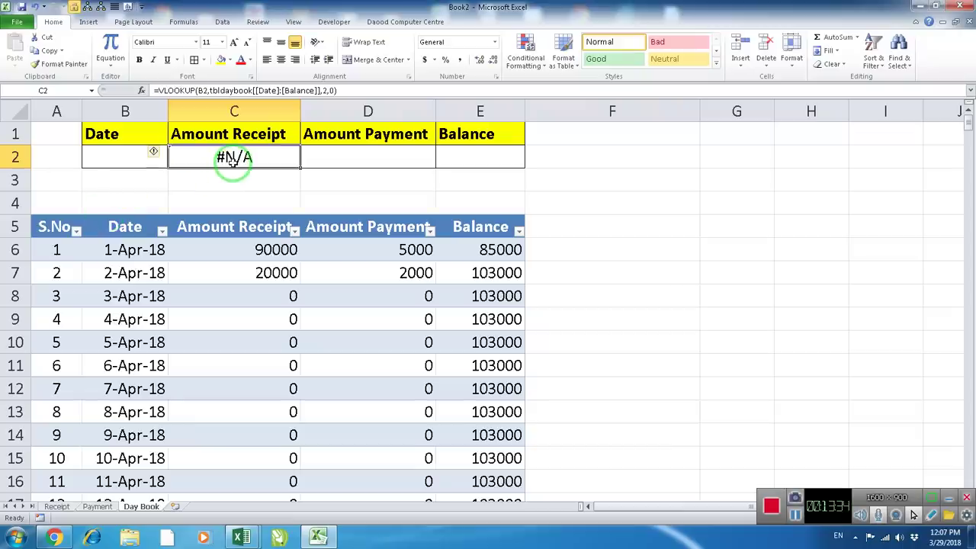
left_click(399, 158)
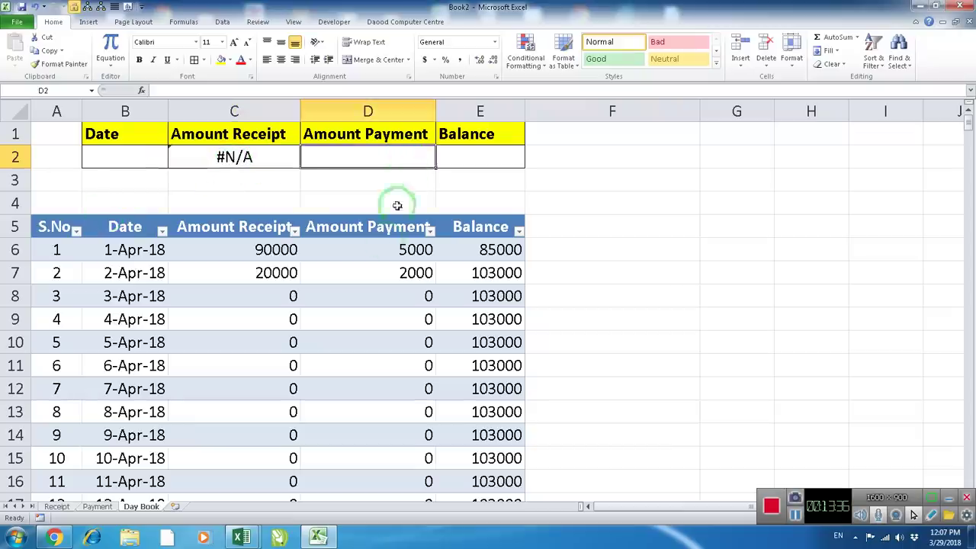
left_click(263, 158)
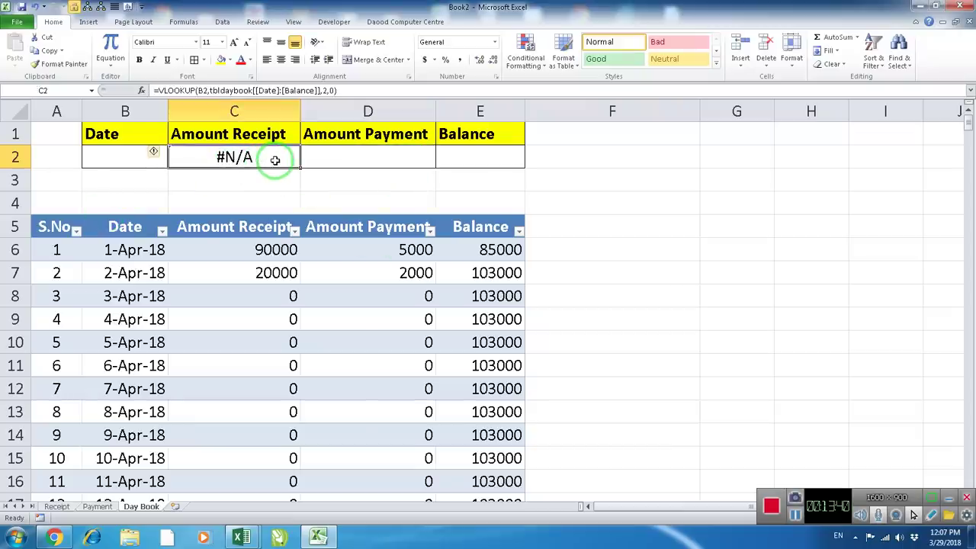
Wrap C2's VLOOKUP in IFERROR so it returns a blank instead of #N/A
double_click(275, 159)
left_click(180, 156)
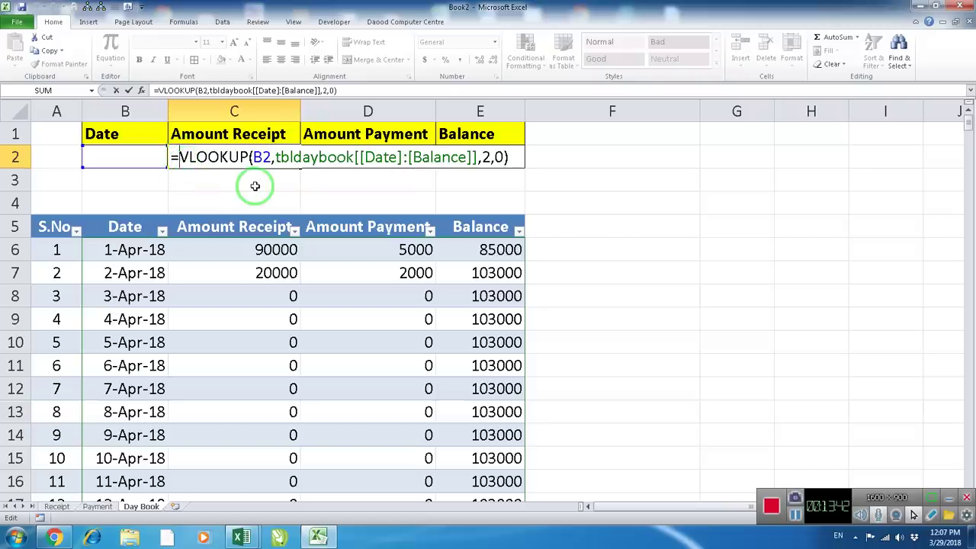
type("ife")
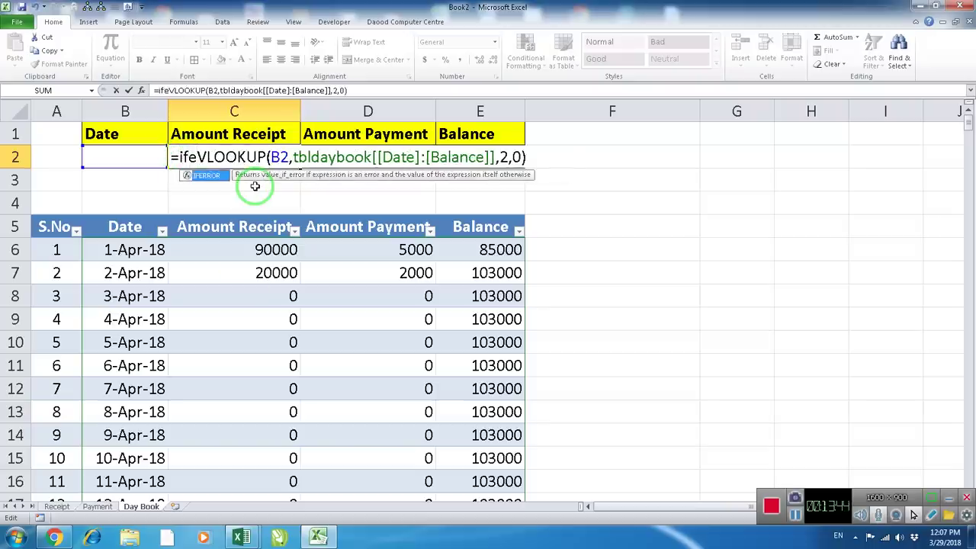
key("Tab")
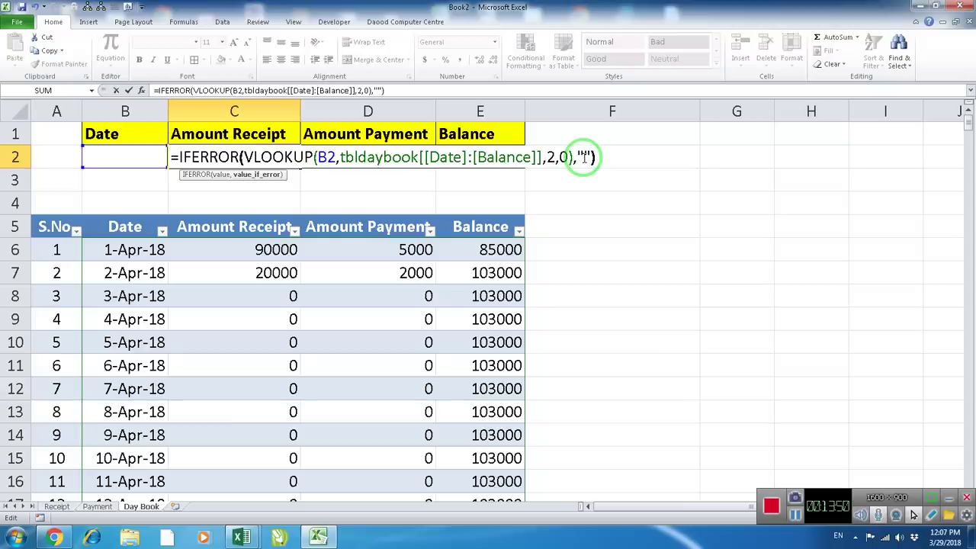
key("Return")
key("Up")
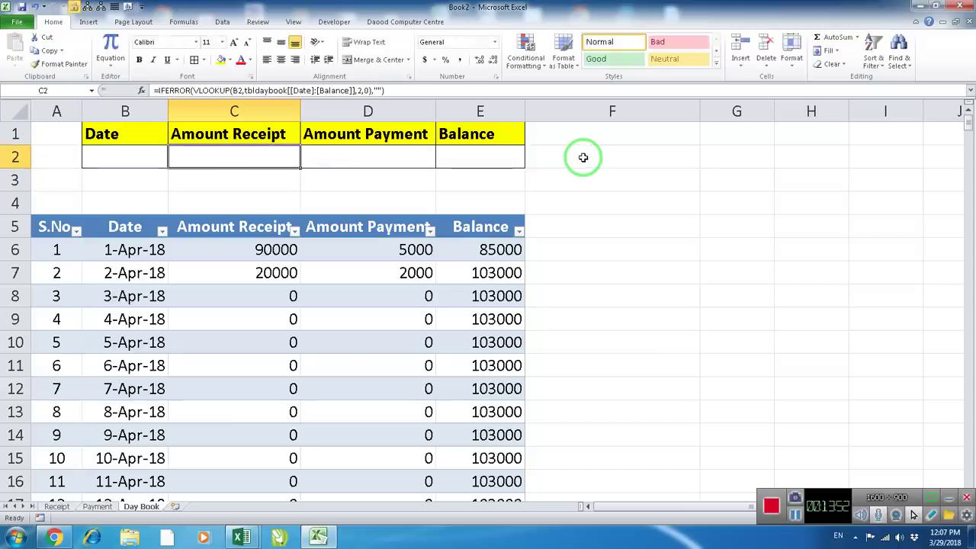
Make the lookup value in C2 the absolute reference $B$2
double_click(255, 160)
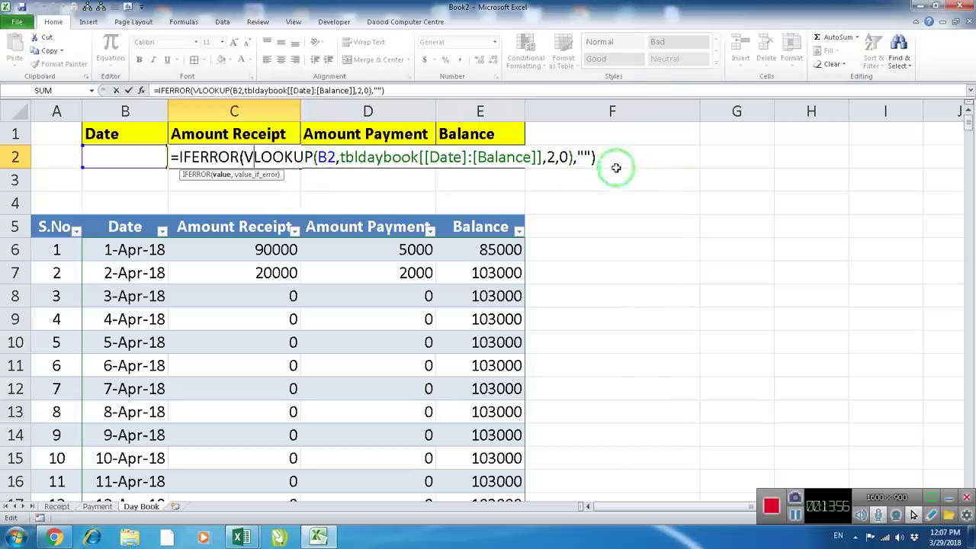
left_click(328, 157)
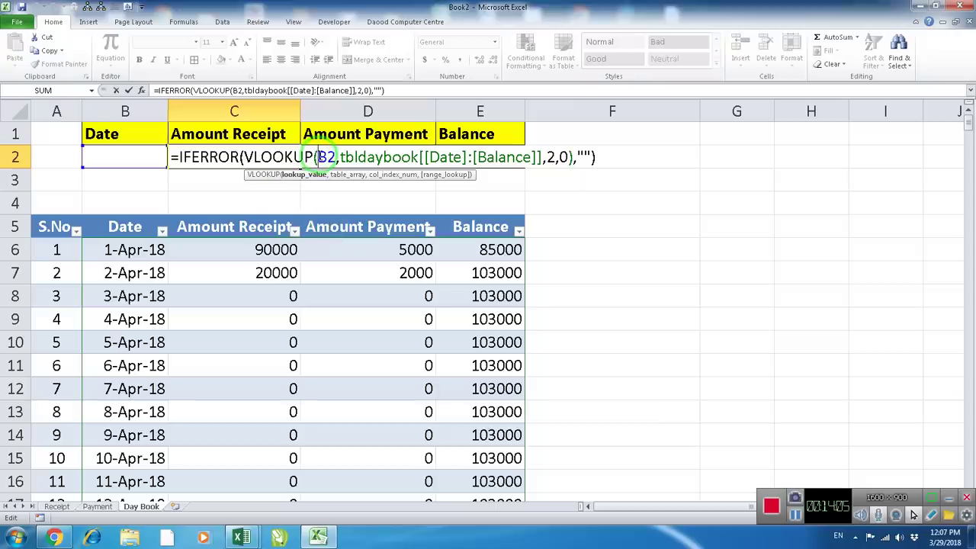
type("$")
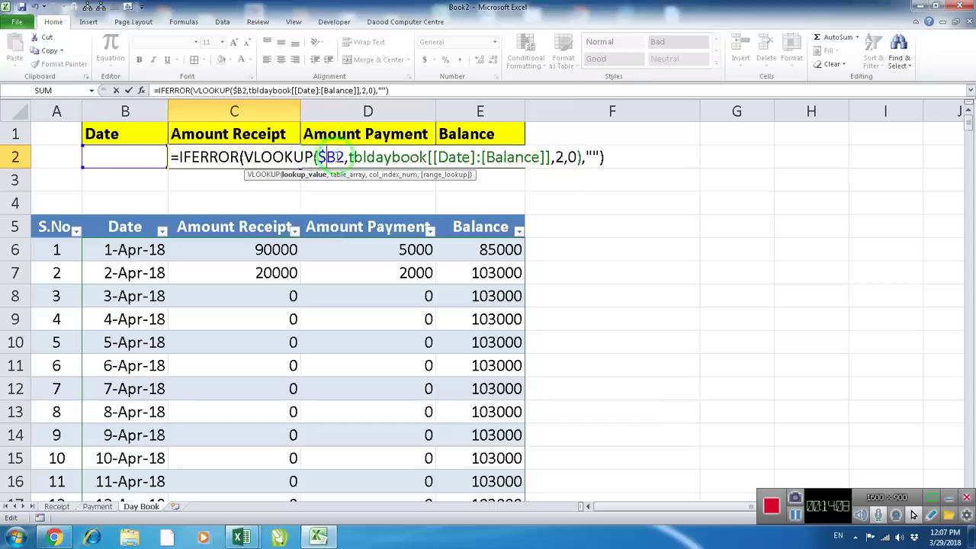
left_click(335, 157)
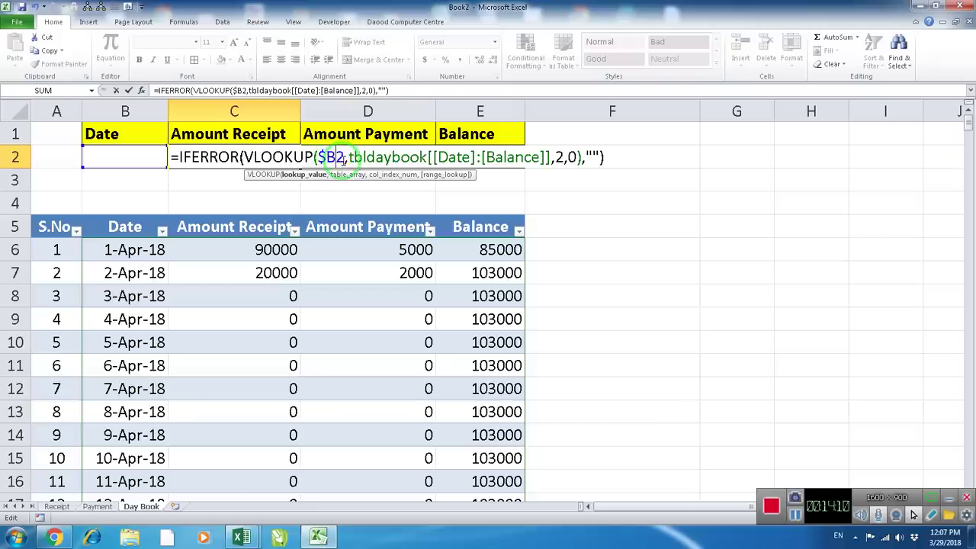
type("$")
key("Return")
Copy the C2 lookup to D2 and E2, and change D2's column index for Amount Payment
key("Up")
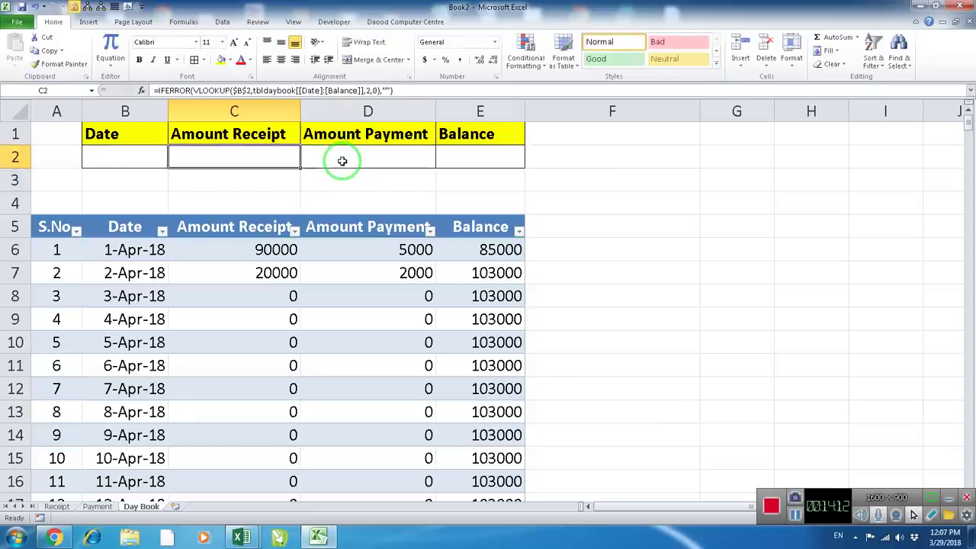
left_click_drag(300, 166, 491, 171)
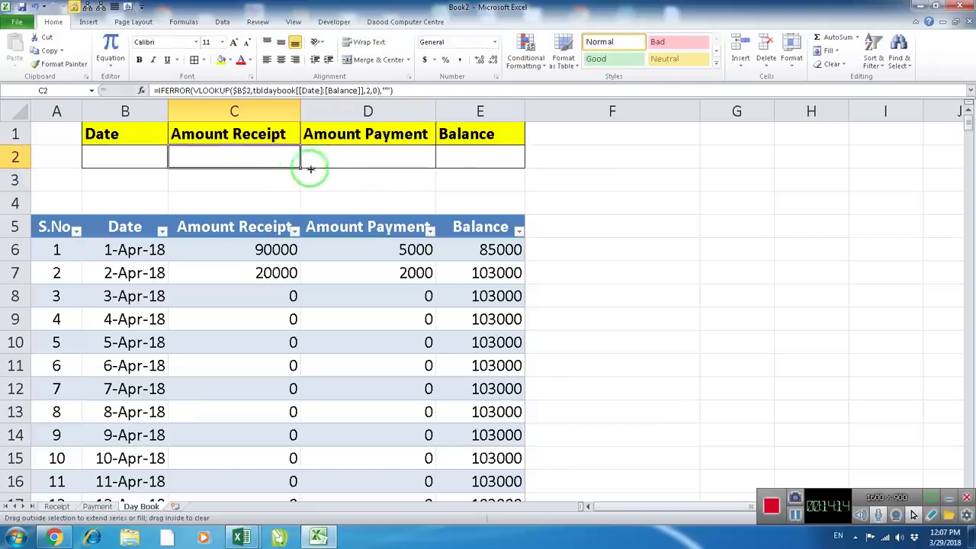
double_click(394, 157)
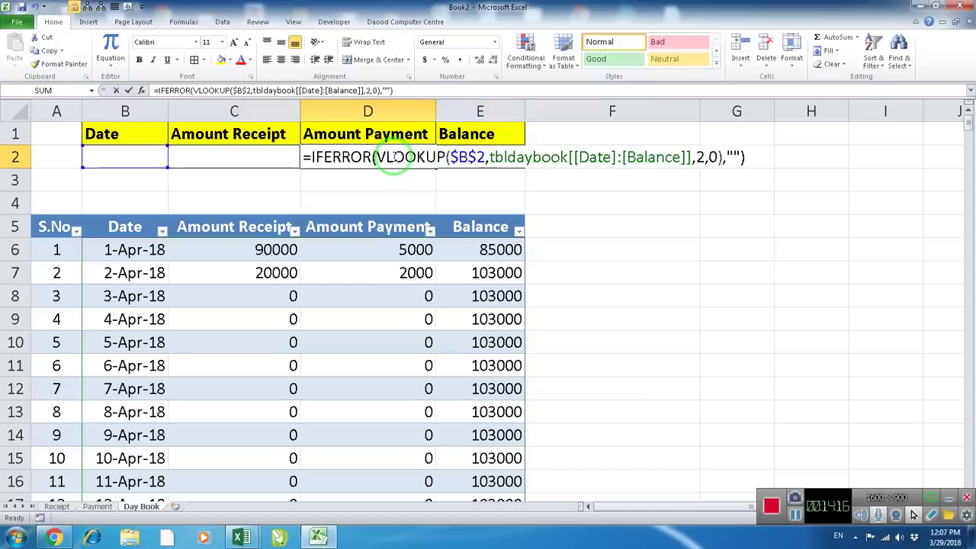
double_click(699, 157)
type("4")
key("Return")
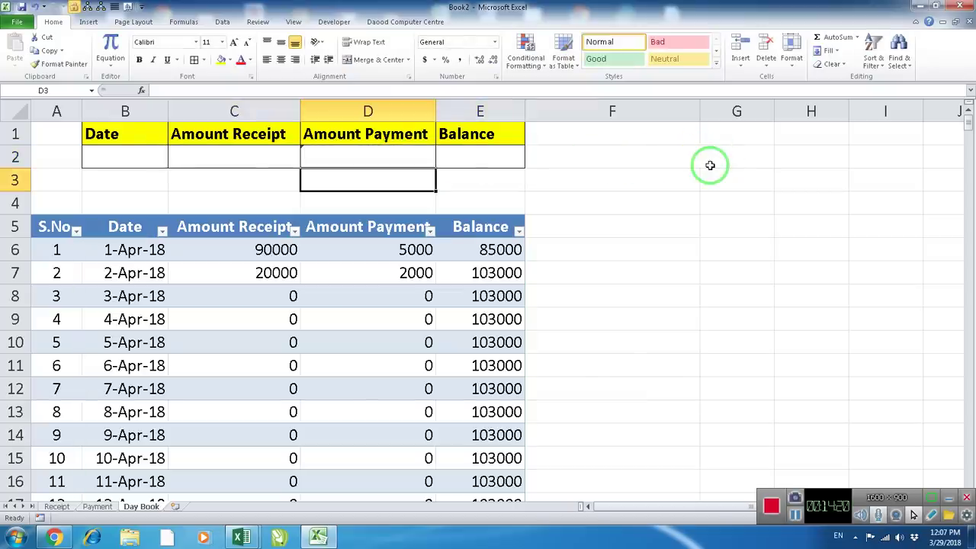
Change E2's column index to 4 so it returns the Balance
left_click(463, 151)
double_click(463, 151)
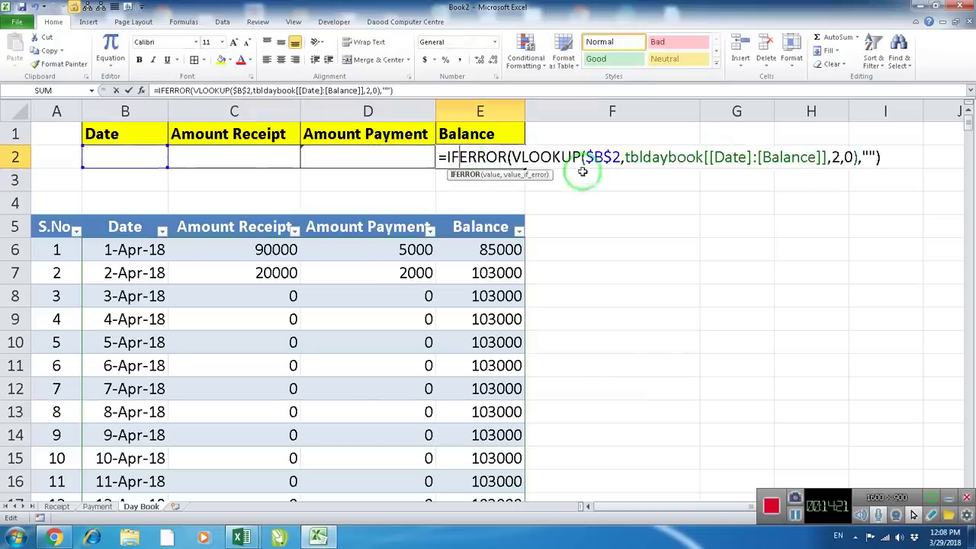
double_click(835, 157)
type("4")
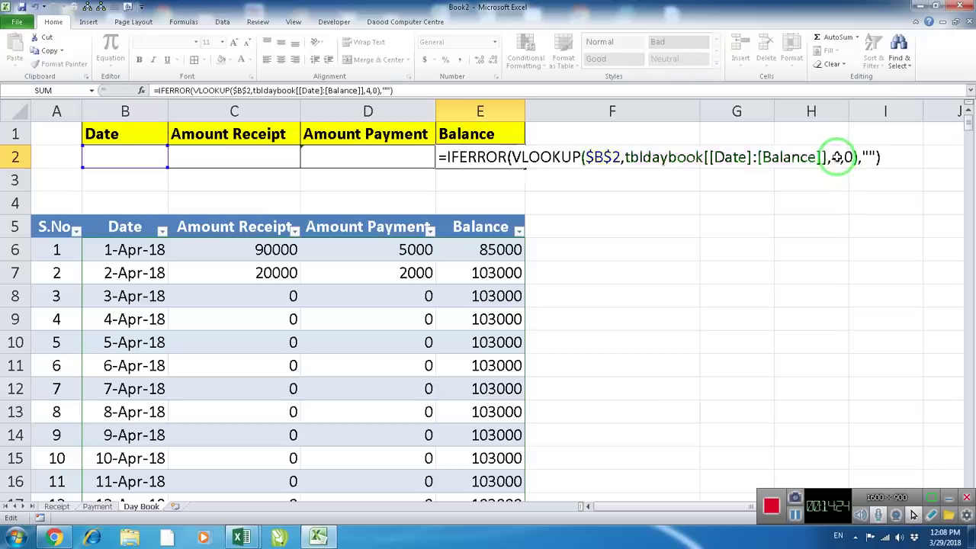
key("Return")
left_click(468, 158)
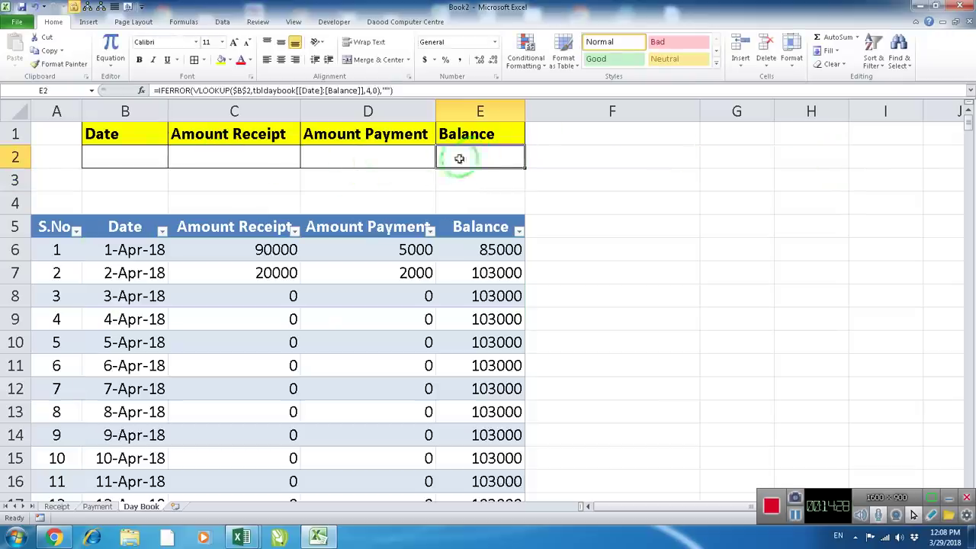
Enter 4/2/2018 in B2 to look up receipt 20000 and payment 2000
left_click(125, 157)
type("4")
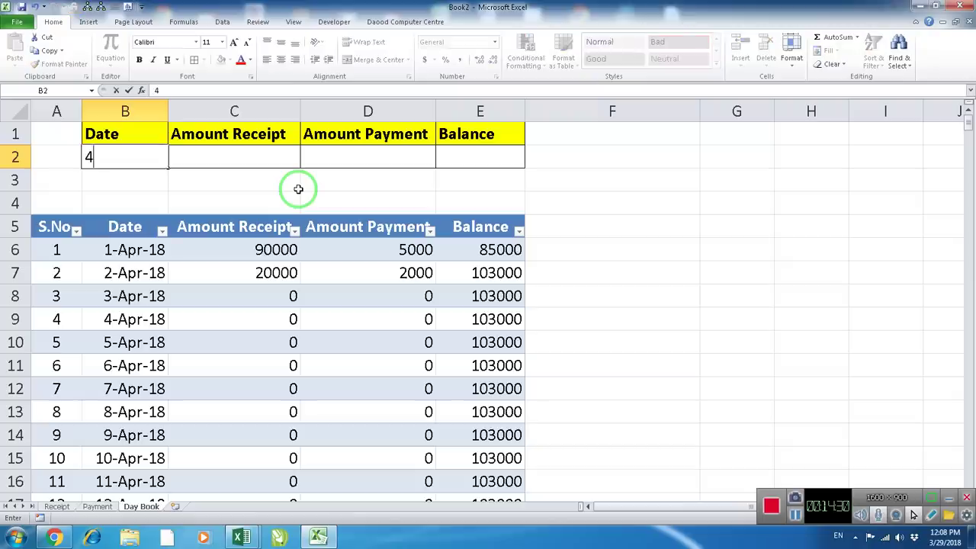
type("/2/2018")
key("Return")
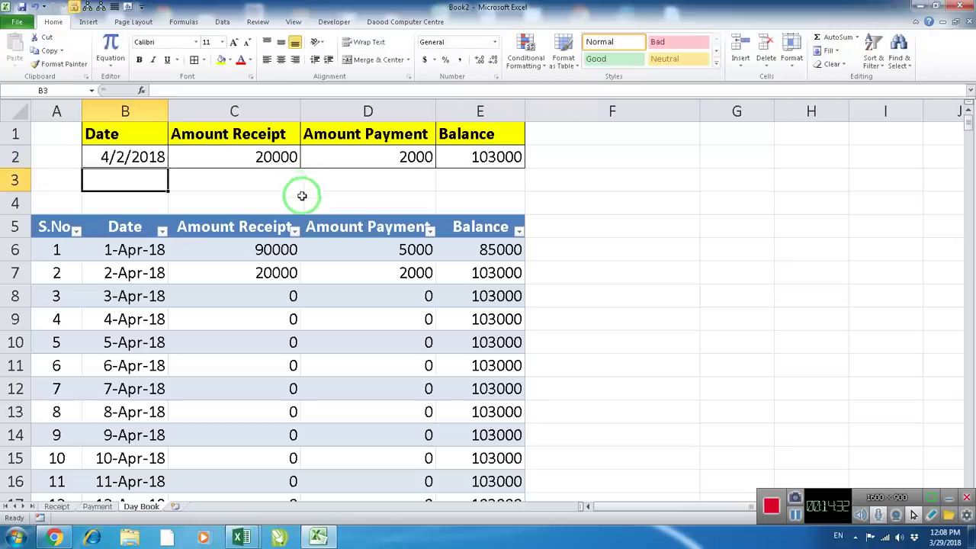
left_click(279, 156)
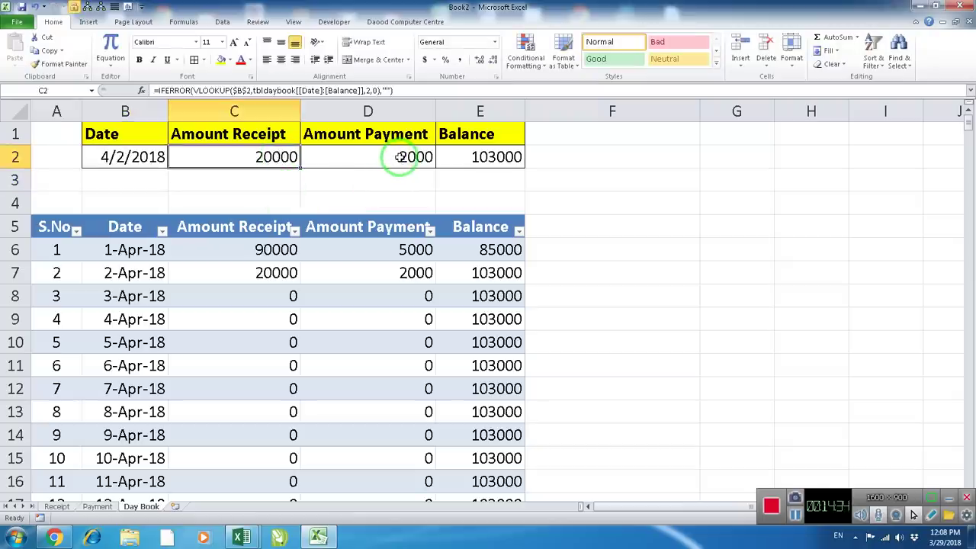
left_click(402, 157)
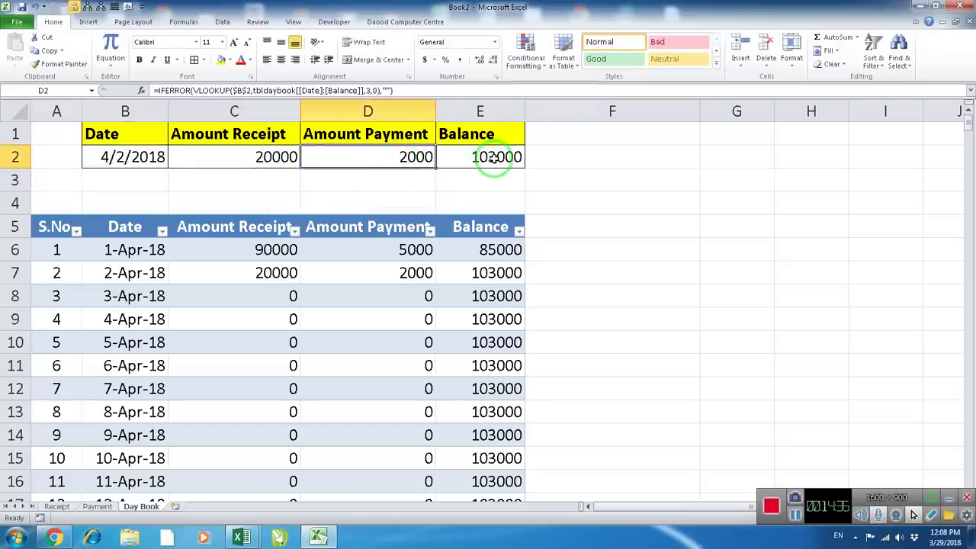
left_click(494, 157)
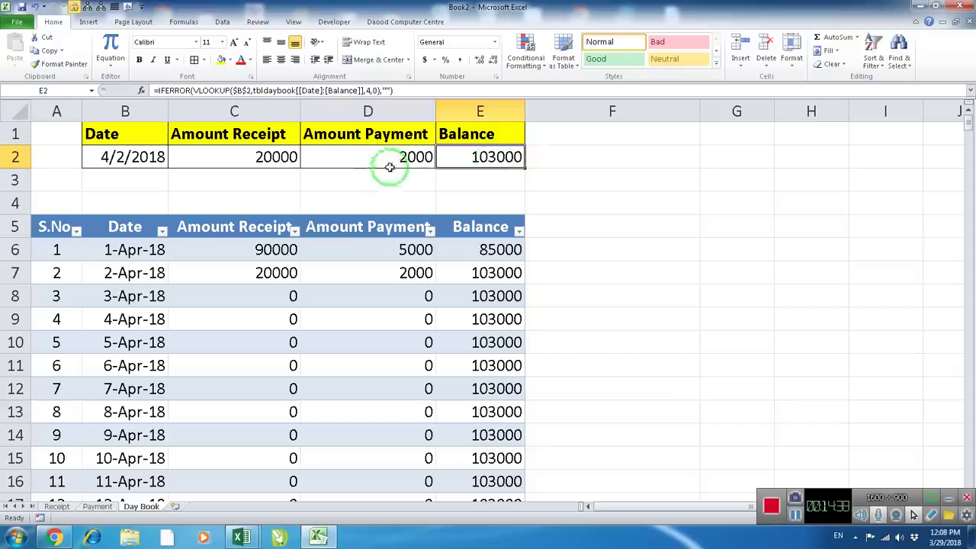
Replace E2's lookup with =C2-D2, giving a balance of 18000
key("Delete")
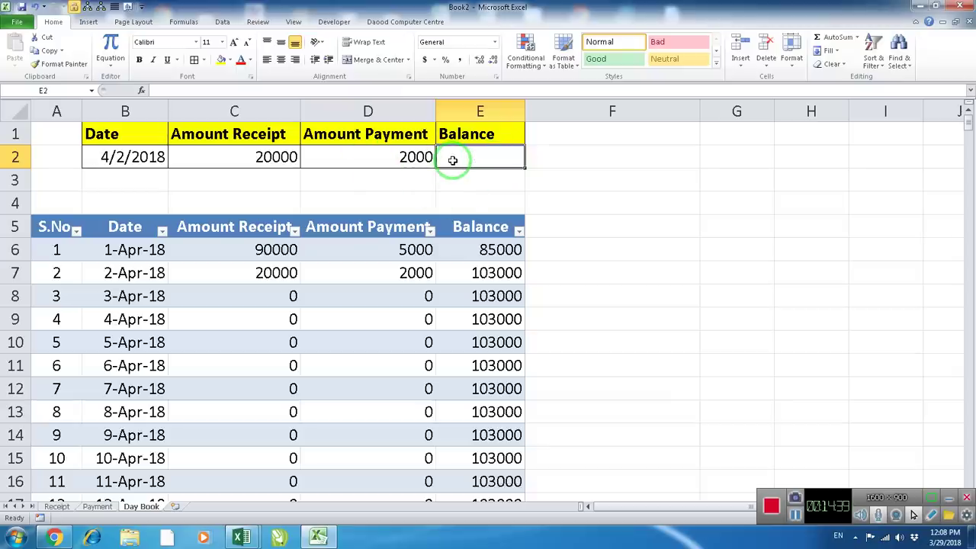
type("=")
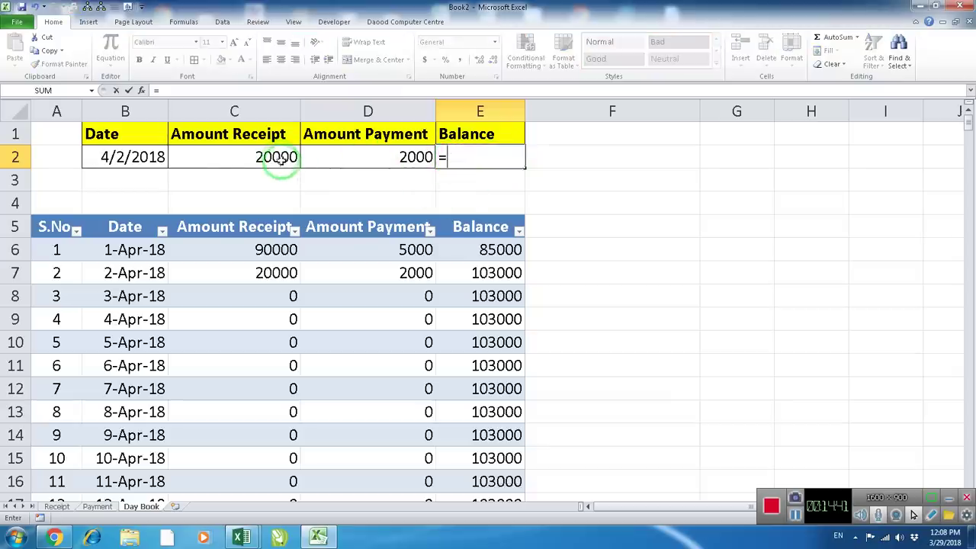
left_click(284, 158)
type("-")
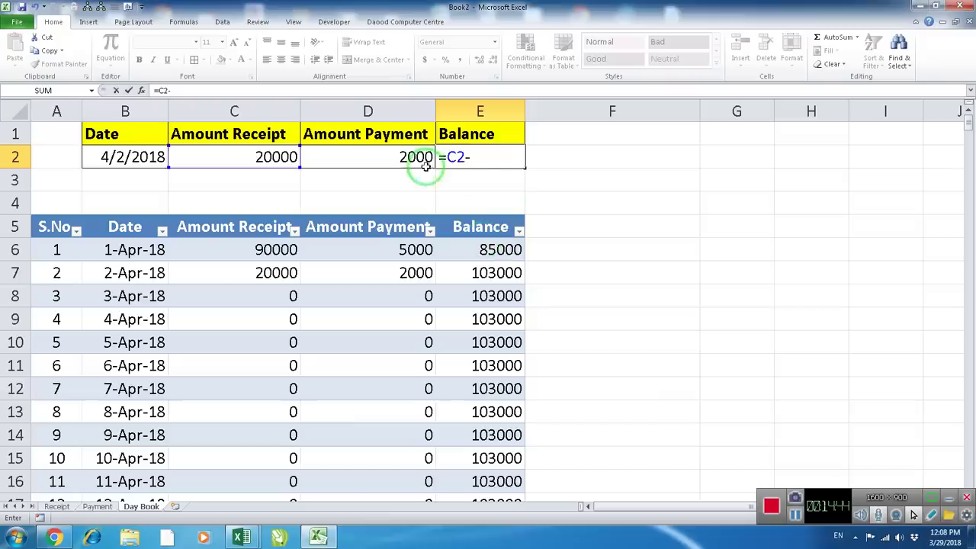
left_click(418, 155)
key("Return")
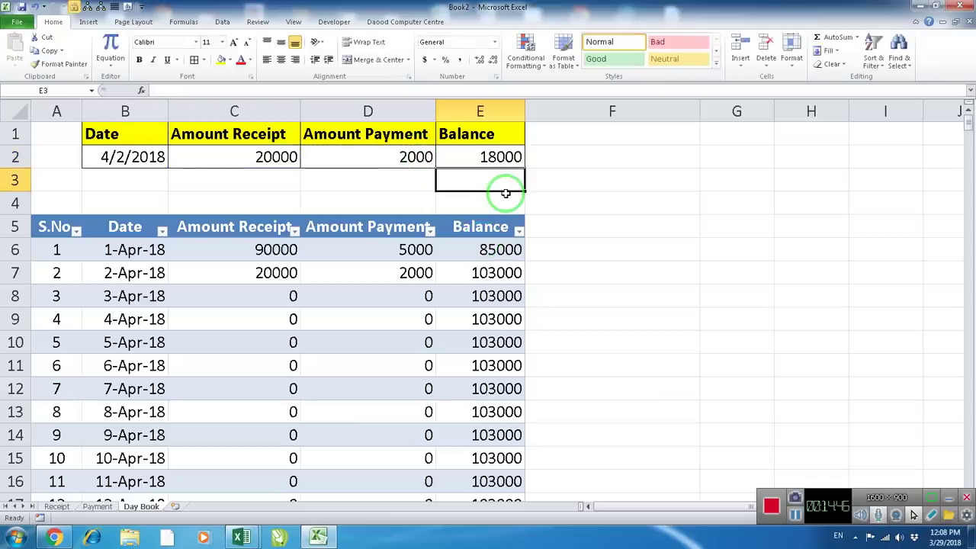
left_click_drag(499, 156, 145, 150)
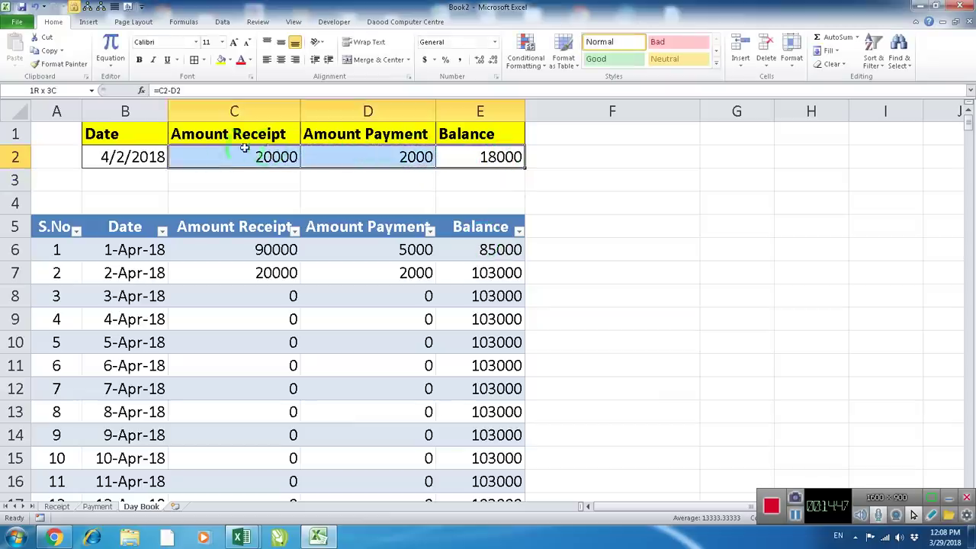
Format B2 in the 14-Mar-01 date style and look up 1-Apr-18, returning 90000, 5000 and 85000
left_click(145, 155)
right_click(145, 156)
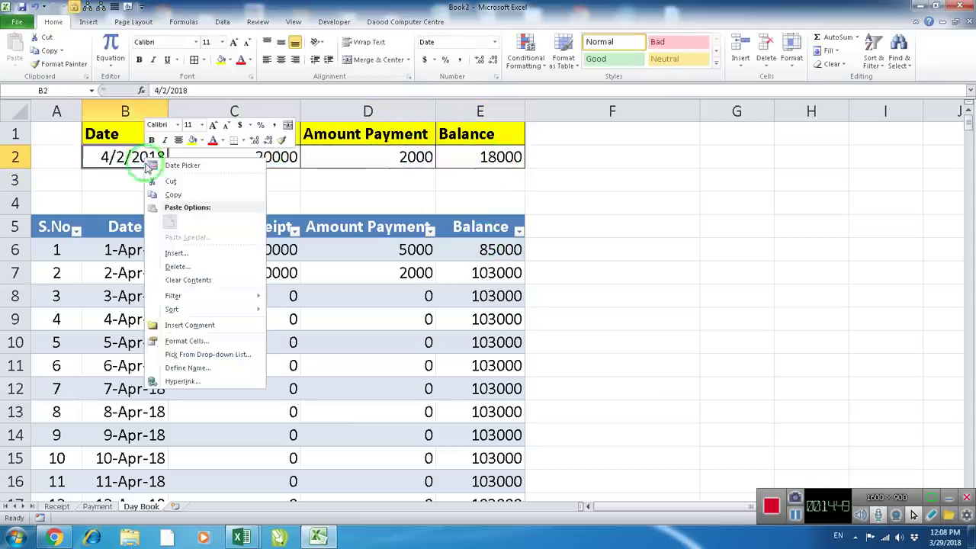
left_click(191, 341)
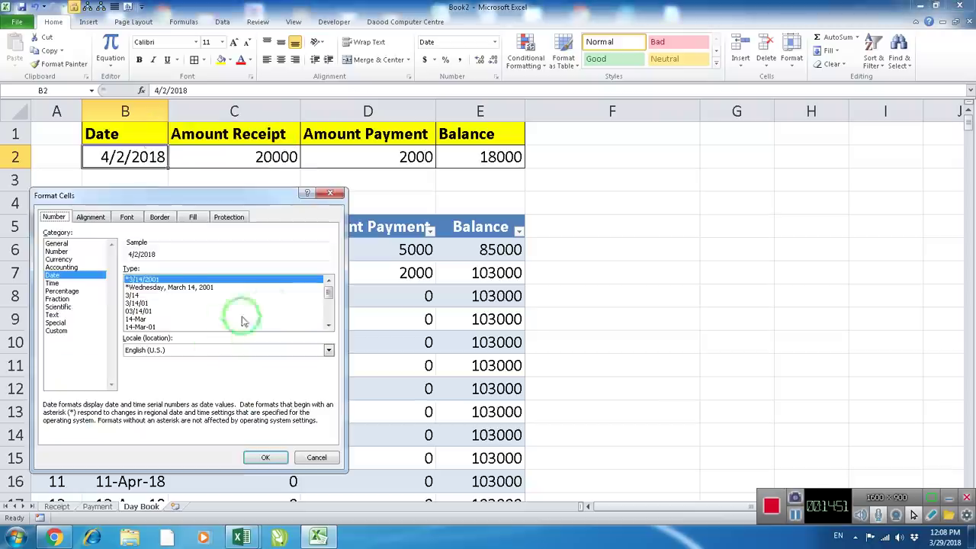
left_click(139, 327)
left_click(260, 456)
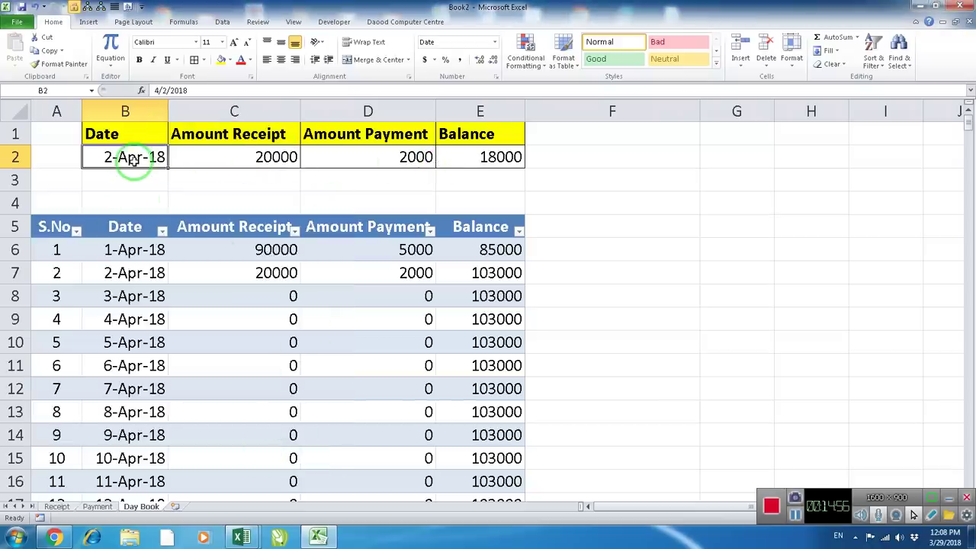
type("1")
type("4")
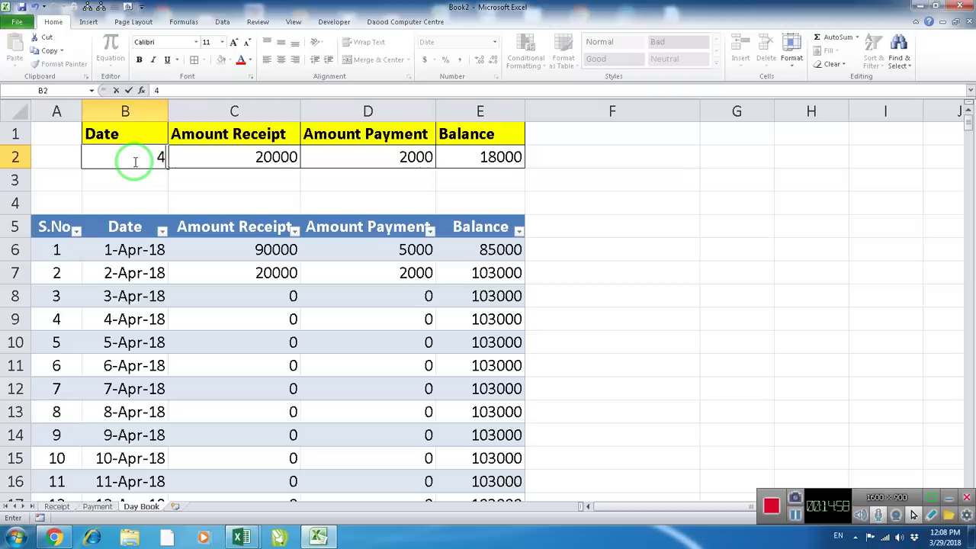
type("/1/18")
key("Return")
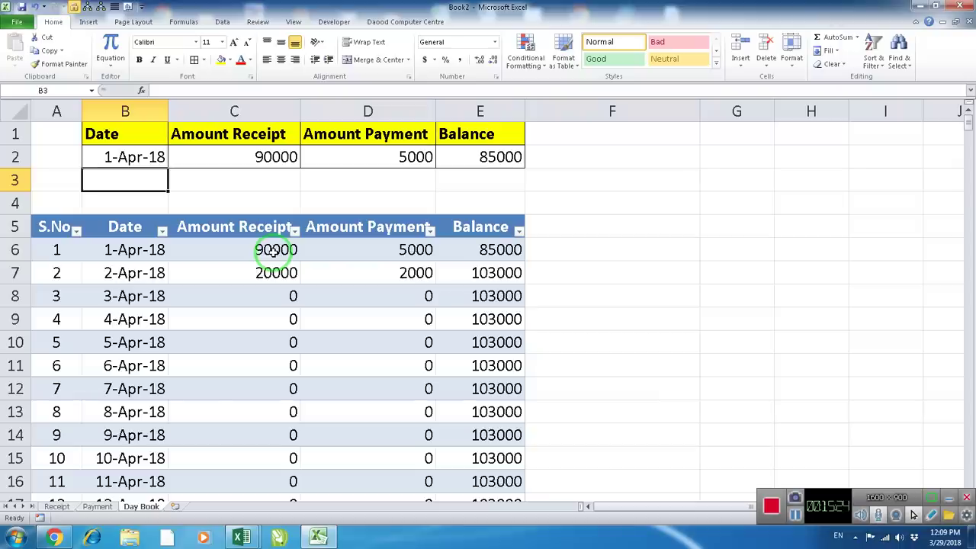
left_click(97, 509)
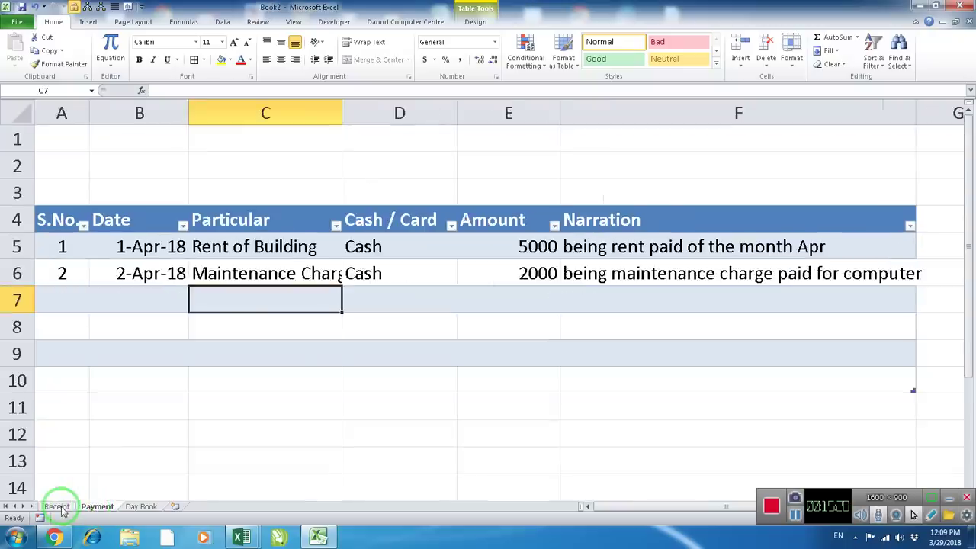
left_click(58, 508)
left_click(98, 508)
left_click(133, 508)
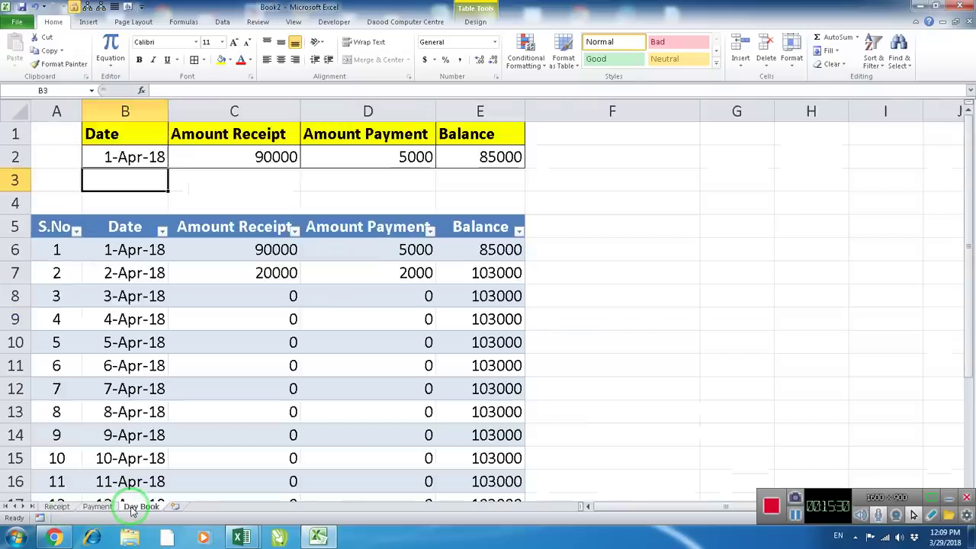